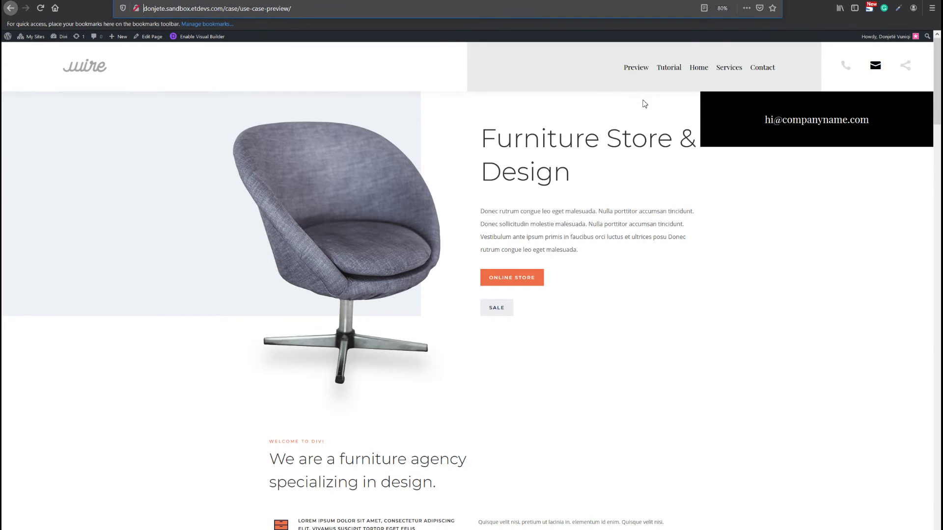
# Step: Examine the phone, email and social sharing pop-ups in the finished header on the use case preview page
pyautogui.click(872, 71)
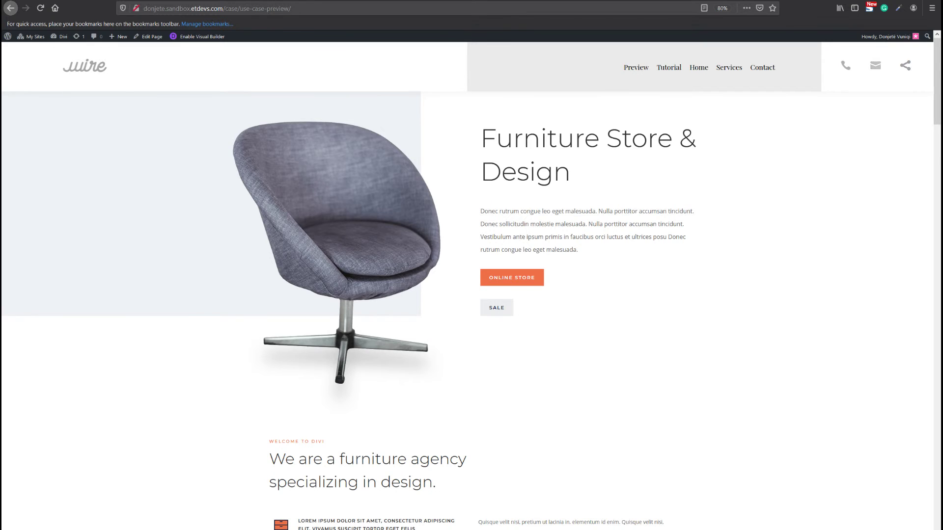
pyautogui.click(845, 66)
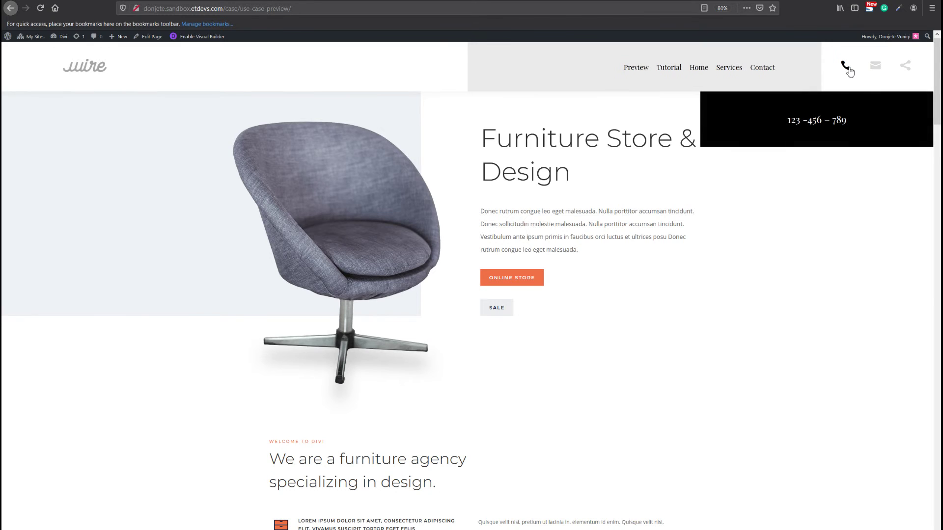
pyautogui.click(873, 71)
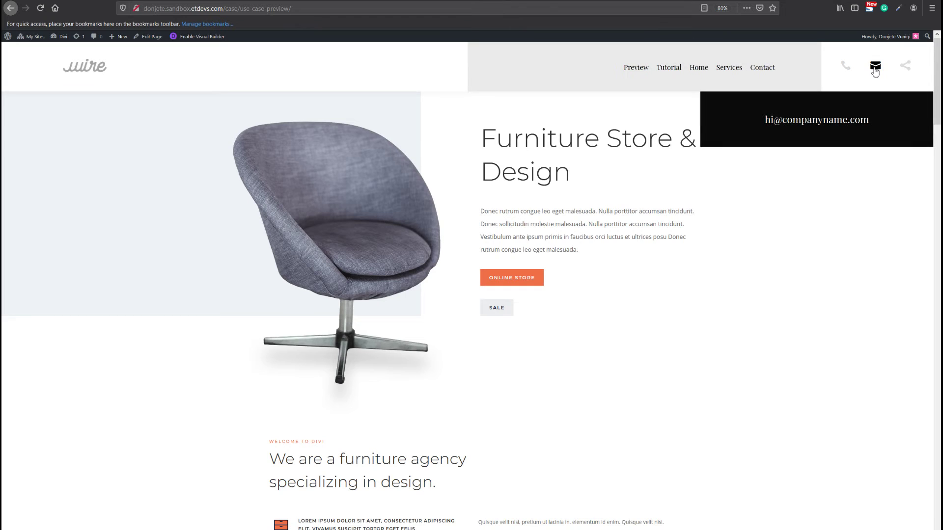
pyautogui.click(903, 71)
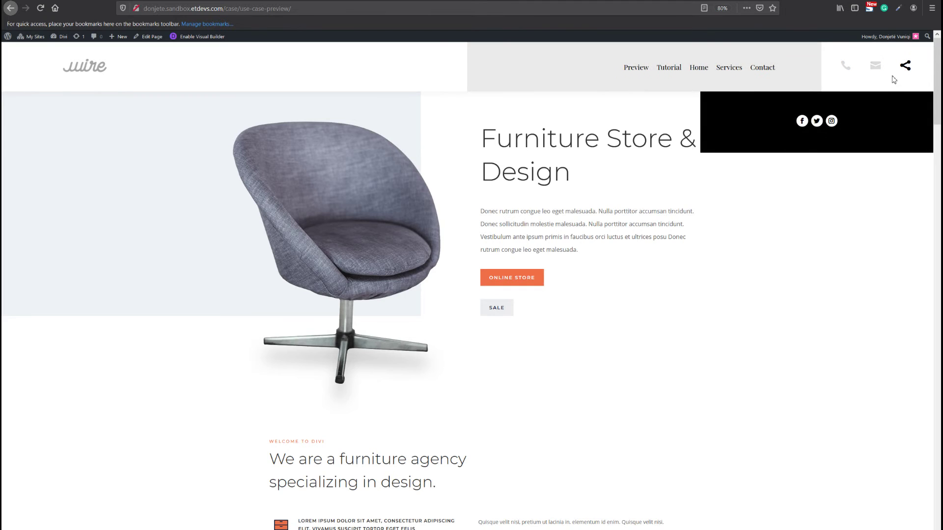
pyautogui.click(904, 67)
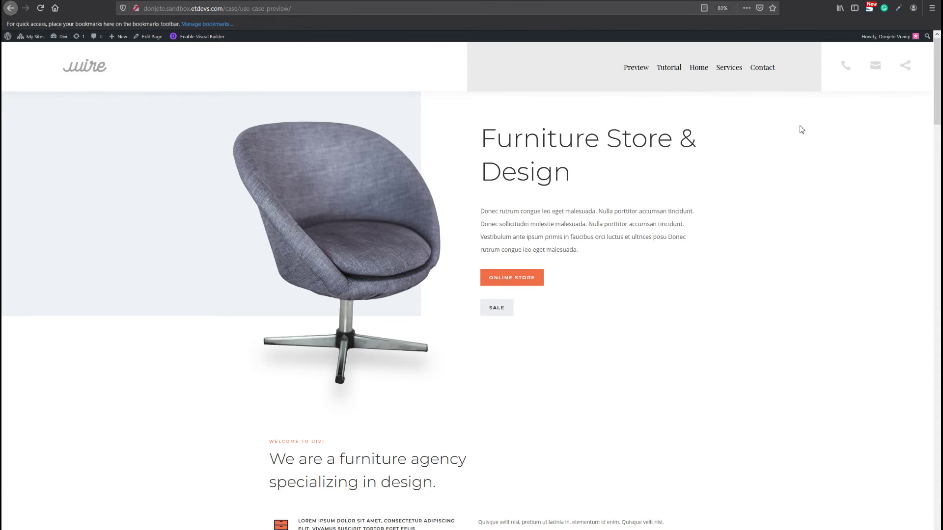
# Step: Open the browser's developer tools beside the preview page and examine how the narrow layout scrolls beneath its header
pyautogui.press('F12')
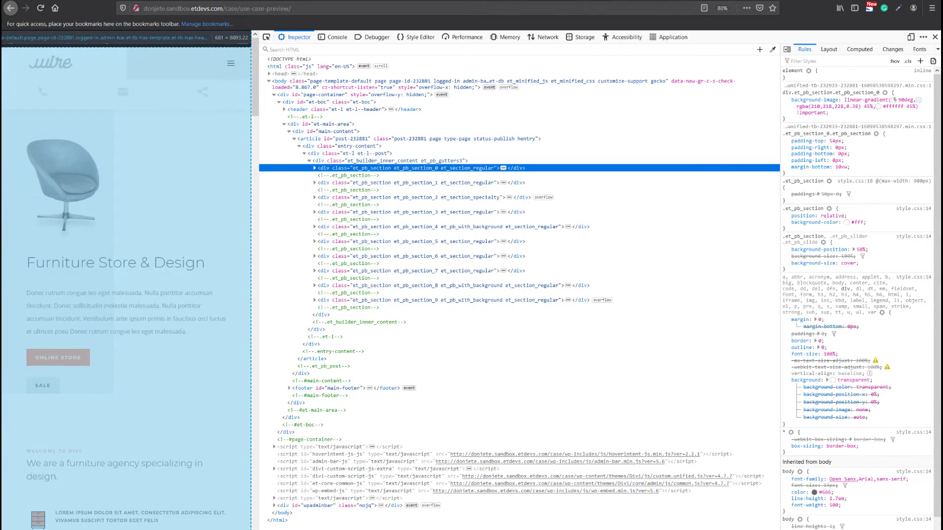
pyautogui.scroll(-5, 148, 147)
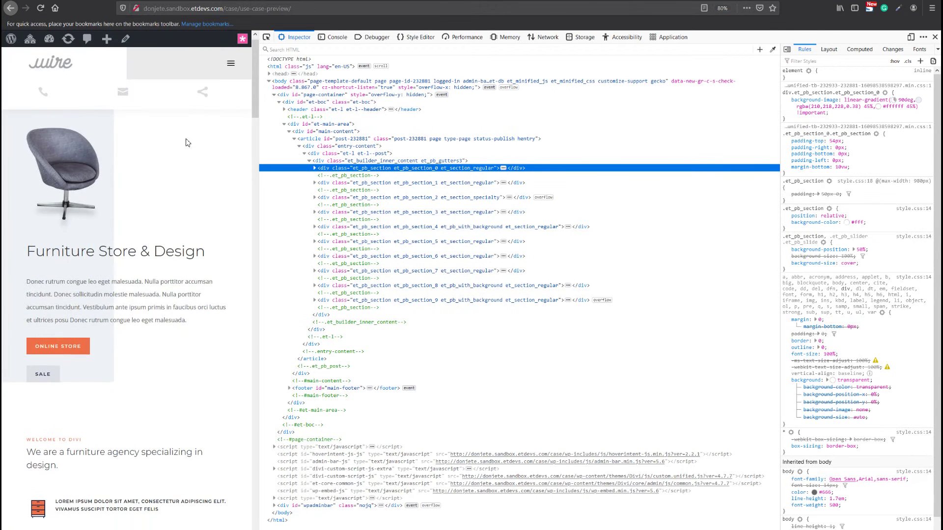
pyautogui.scroll(6, 167, 182)
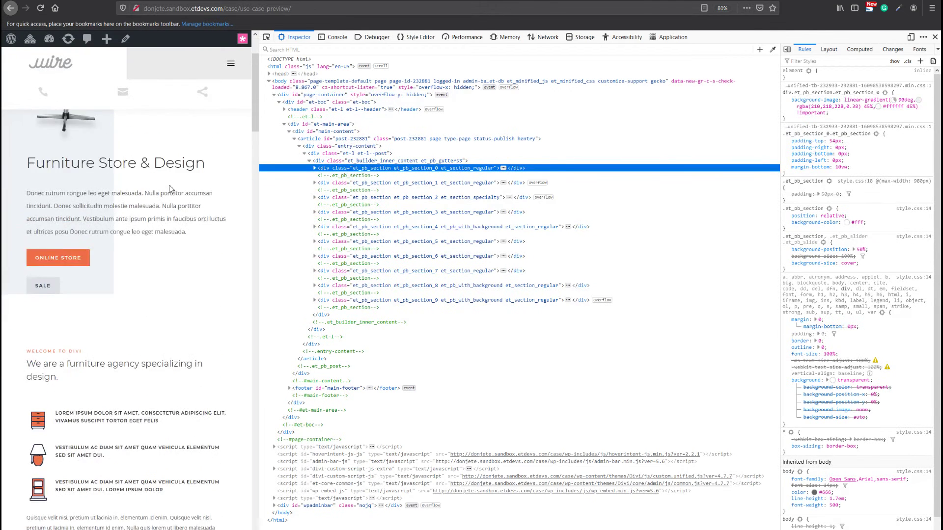
pyautogui.scroll(-4, 168, 185)
pyautogui.scroll(3, 171, 189)
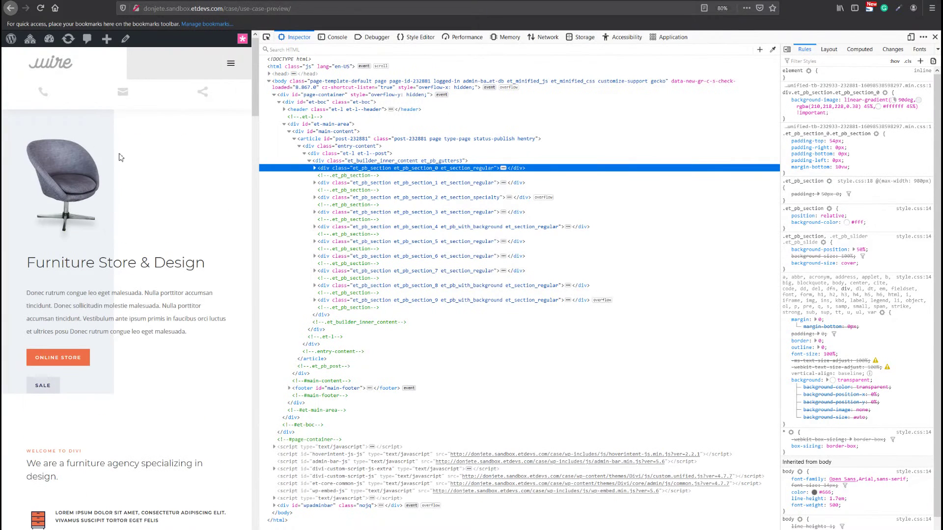
# Step: Check the phone and email pop-ups in the narrow header at different scroll positions, and close the developer tools
pyautogui.click(41, 97)
pyautogui.click(123, 97)
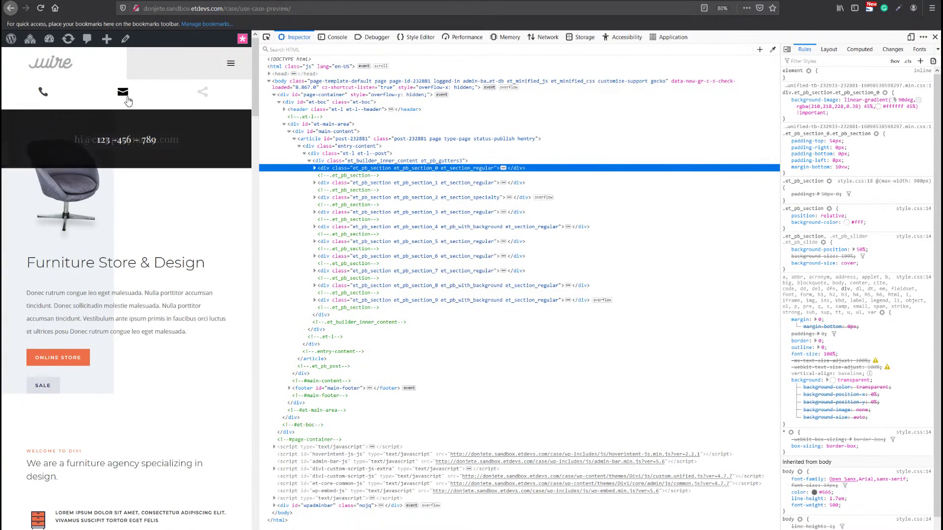
pyautogui.click(135, 96)
pyautogui.scroll(-3, 181, 180)
pyautogui.scroll(-3, 181, 179)
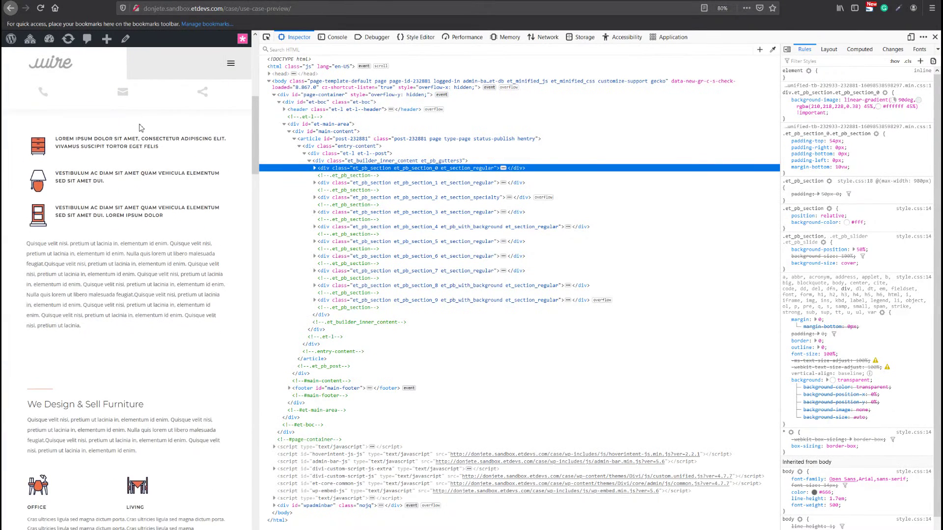
pyautogui.click(125, 95)
pyautogui.click(44, 93)
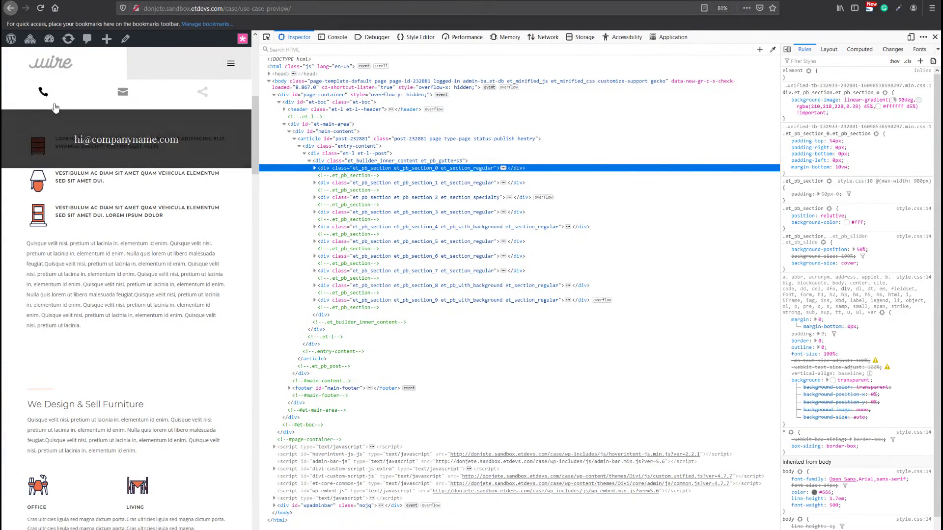
pyautogui.scroll(-1, 164, 226)
pyautogui.scroll(3, 165, 226)
pyautogui.scroll(2, 165, 226)
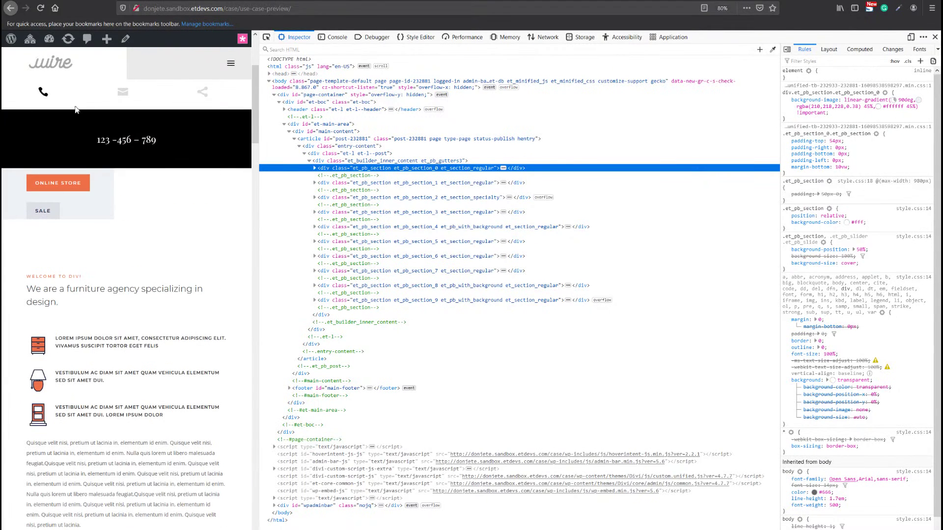
pyautogui.click(44, 92)
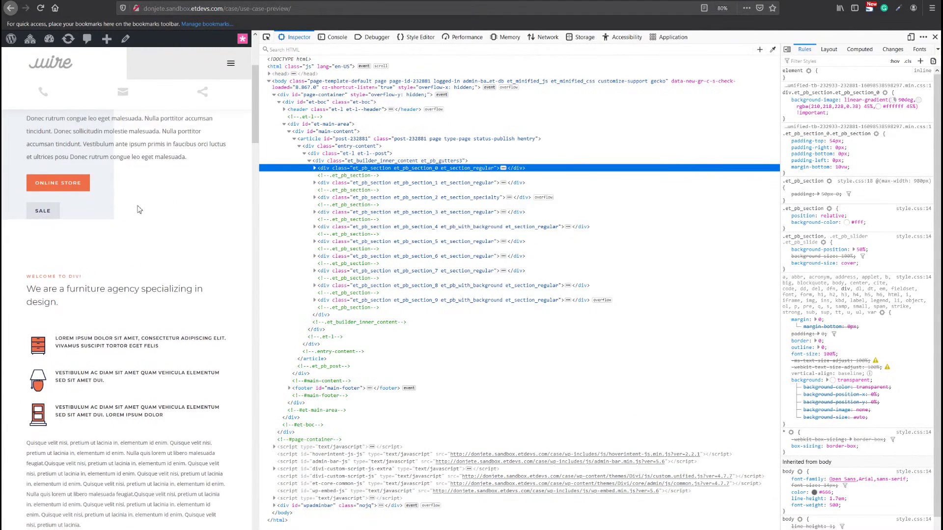
pyautogui.scroll(3, 168, 183)
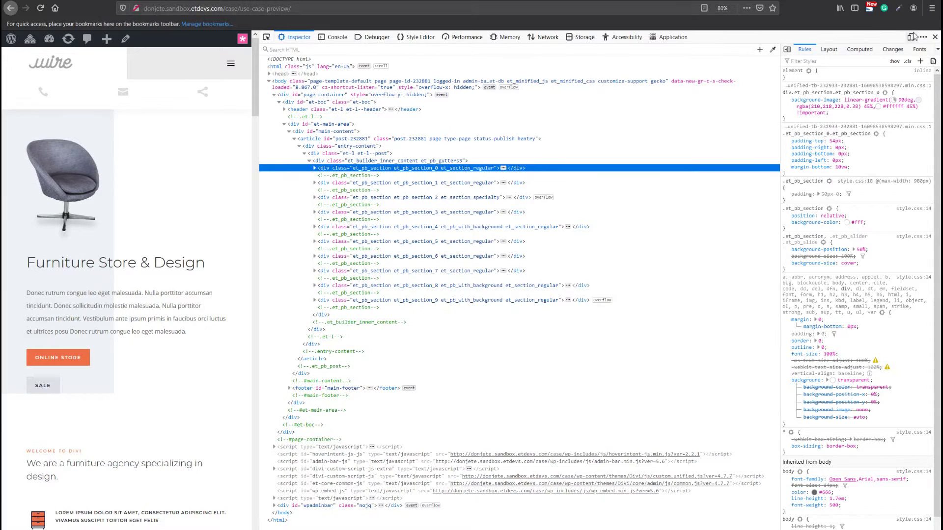
pyautogui.click(936, 36)
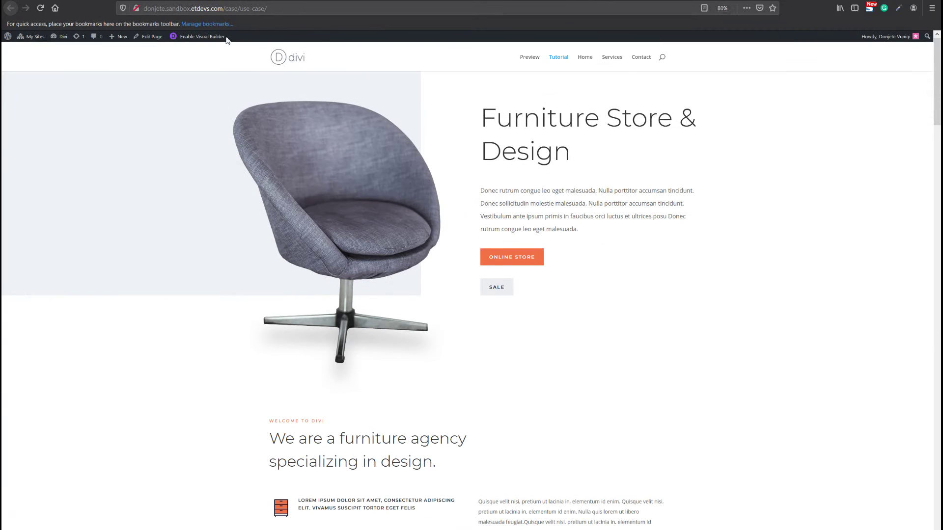
# Step: Open the Divi Theme Builder from the WordPress dashboard and start a custom header from scratch for the use case template
pyautogui.click(8, 37)
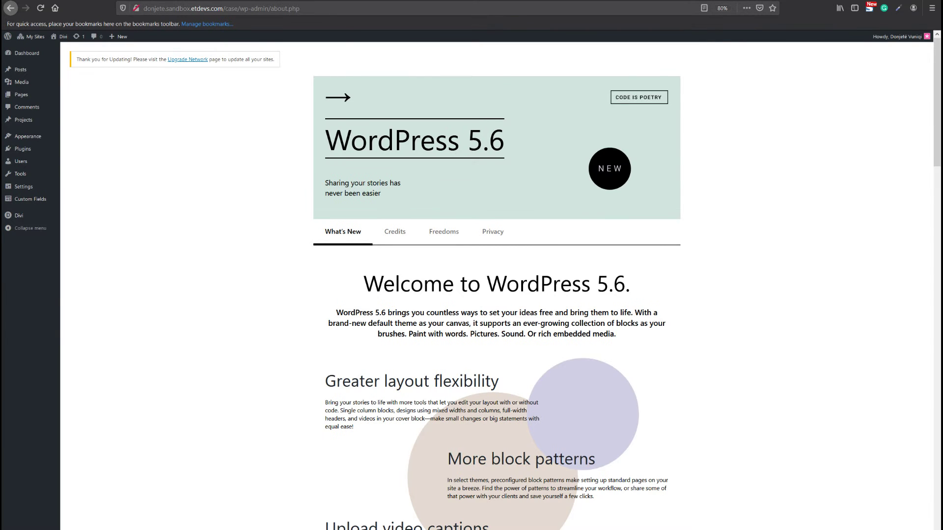
pyautogui.moveTo(39, 222)
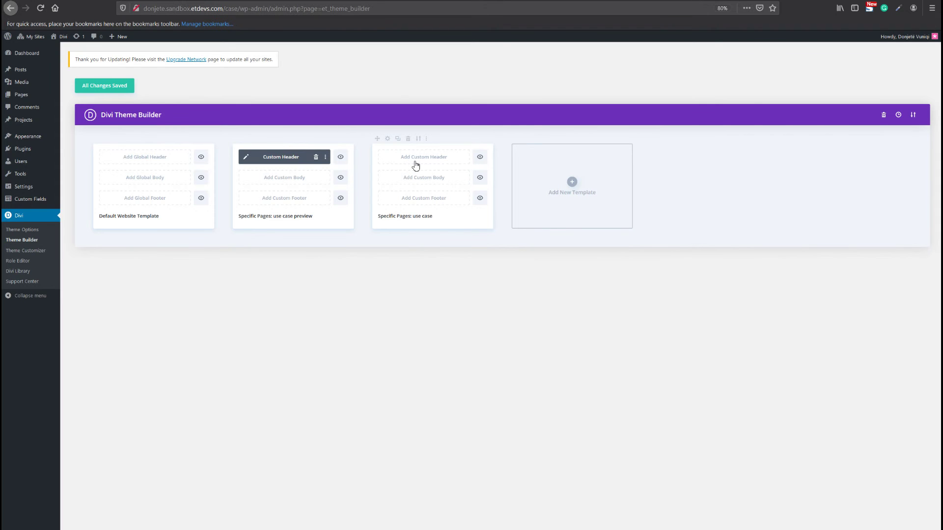
pyautogui.click(415, 164)
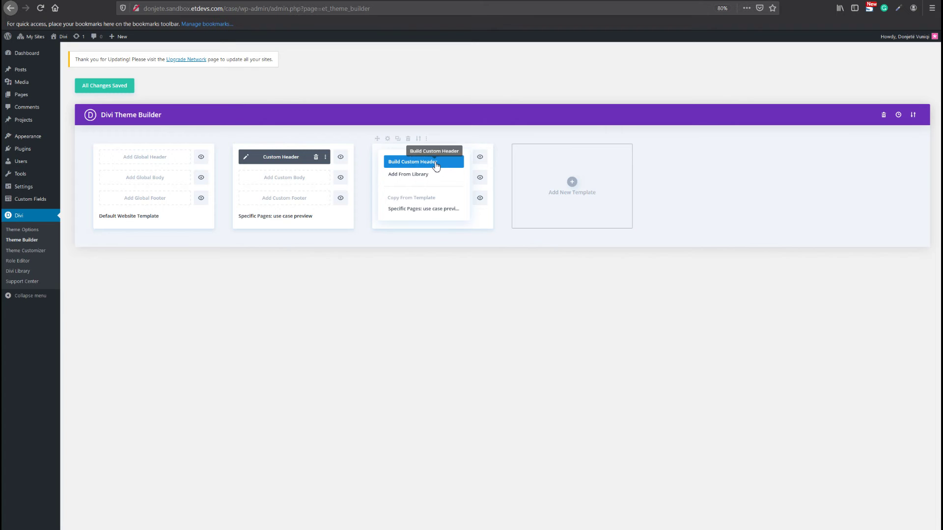
pyautogui.click(439, 163)
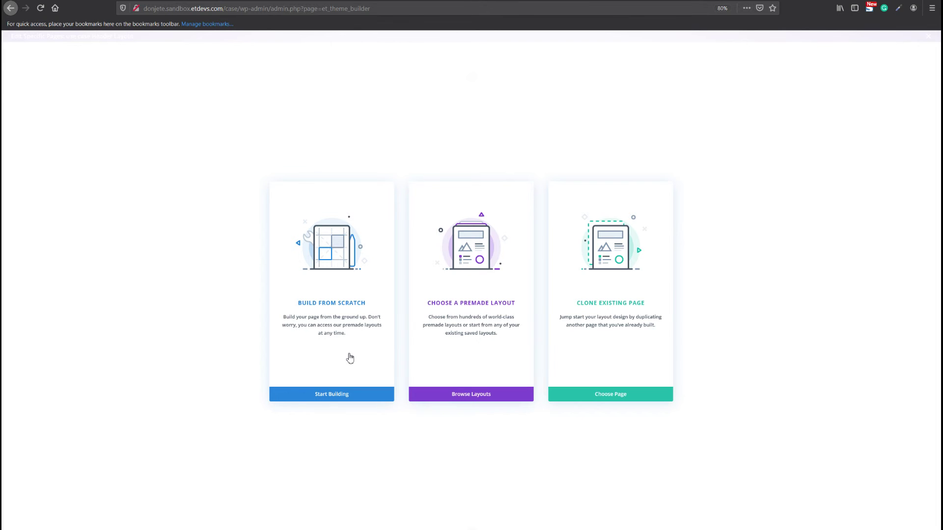
pyautogui.click(338, 396)
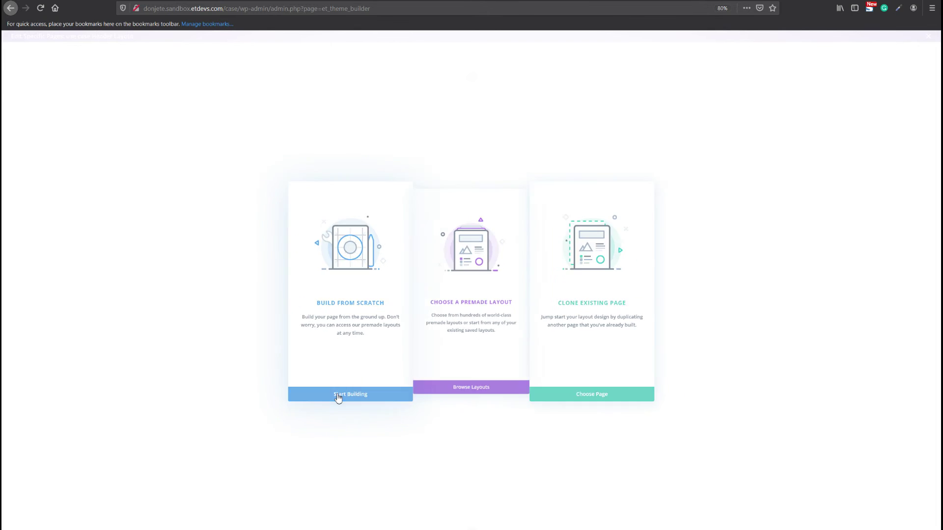
pyautogui.click(350, 394)
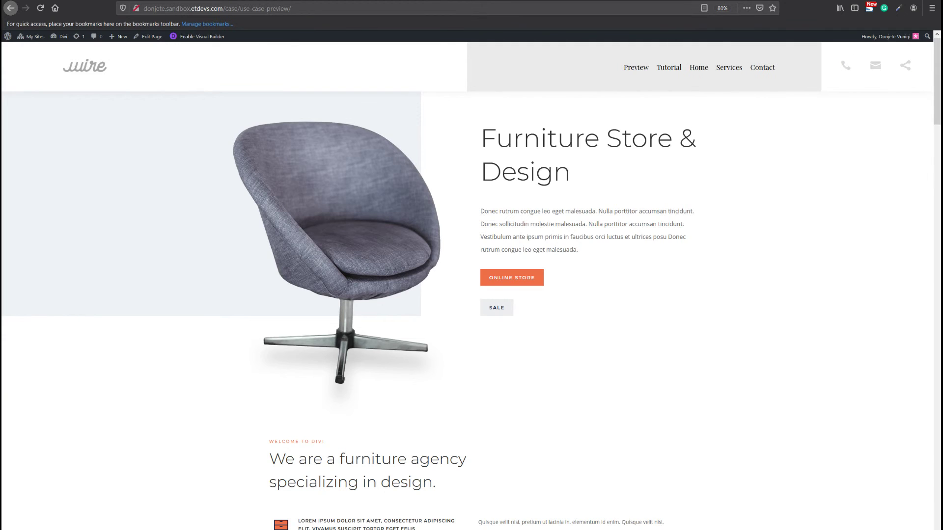
# Step: Open the empty header section's settings, enlarge the settings window and add a background gradient to the section
pyautogui.click(845, 65)
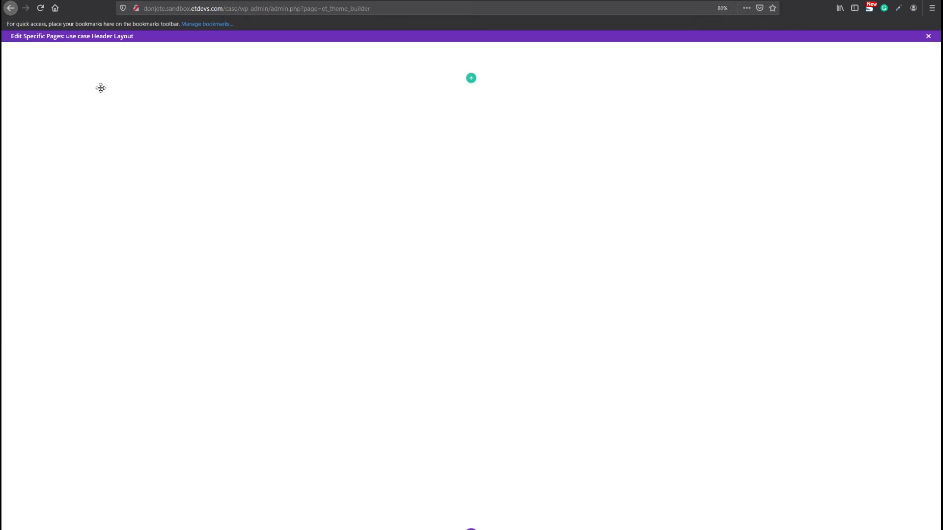
pyautogui.moveTo(51, 65)
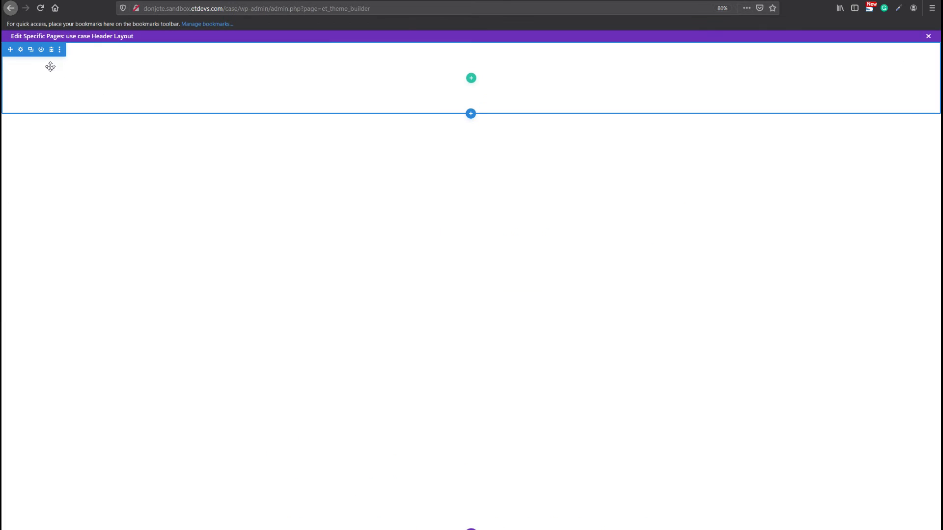
pyautogui.click(20, 50)
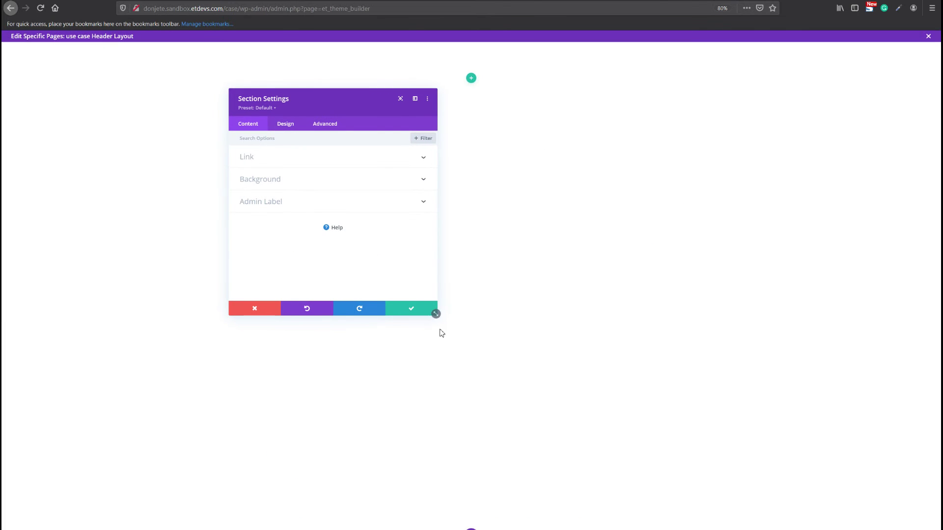
pyautogui.moveTo(436, 315); pyautogui.dragTo(463, 400)
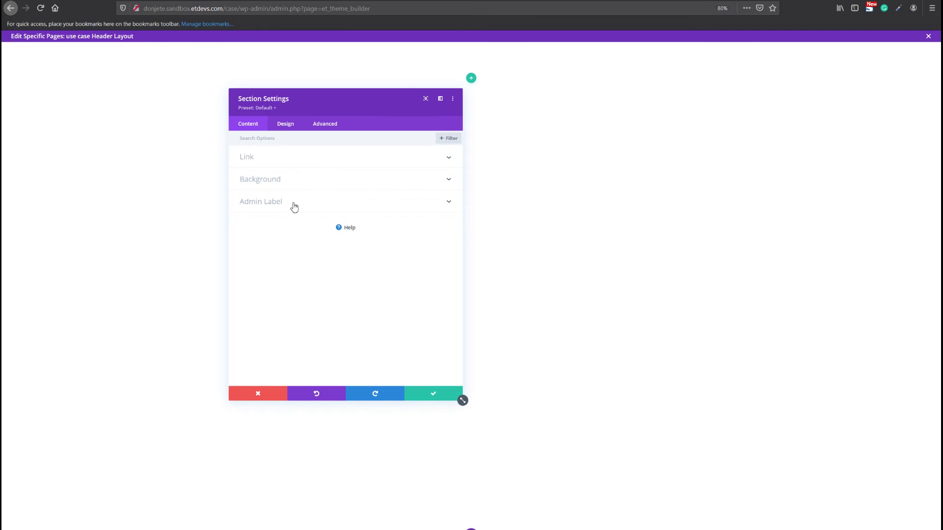
pyautogui.click(299, 184)
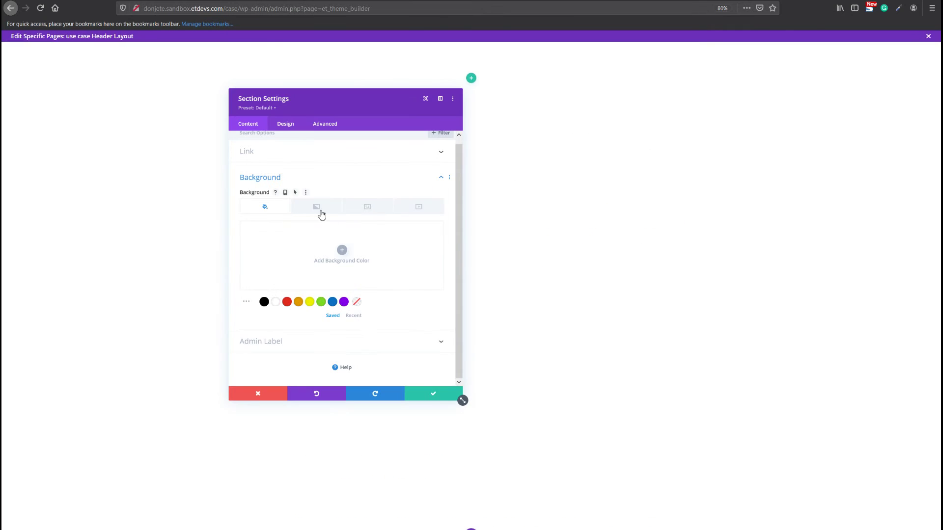
pyautogui.click(319, 212)
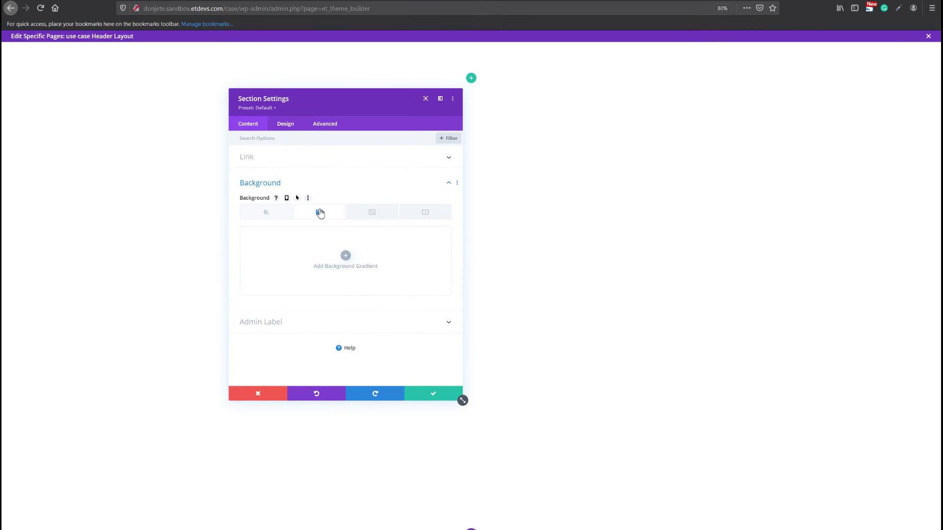
pyautogui.click(329, 257)
pyautogui.scroll(-2, 331, 256)
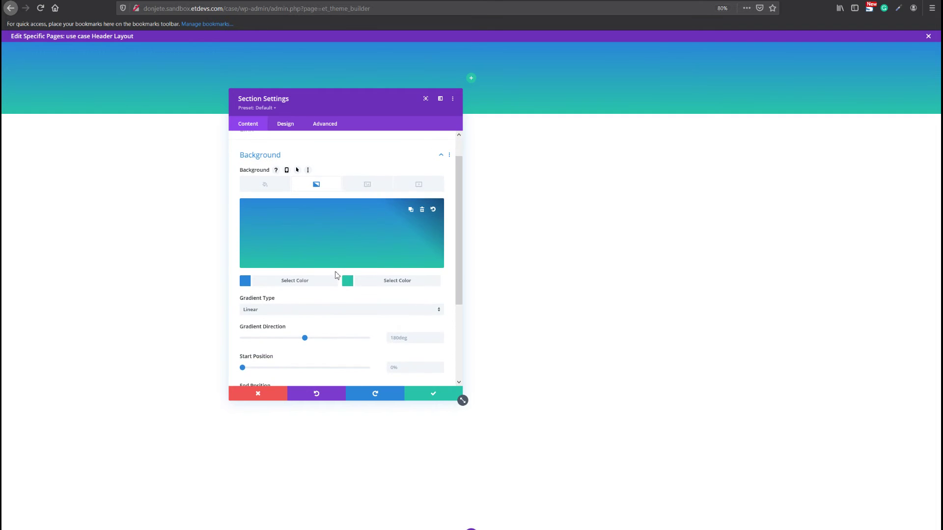
# Step: Set the section gradient's first color to #ffffff and its second color to #eaeaea
pyautogui.click(290, 256)
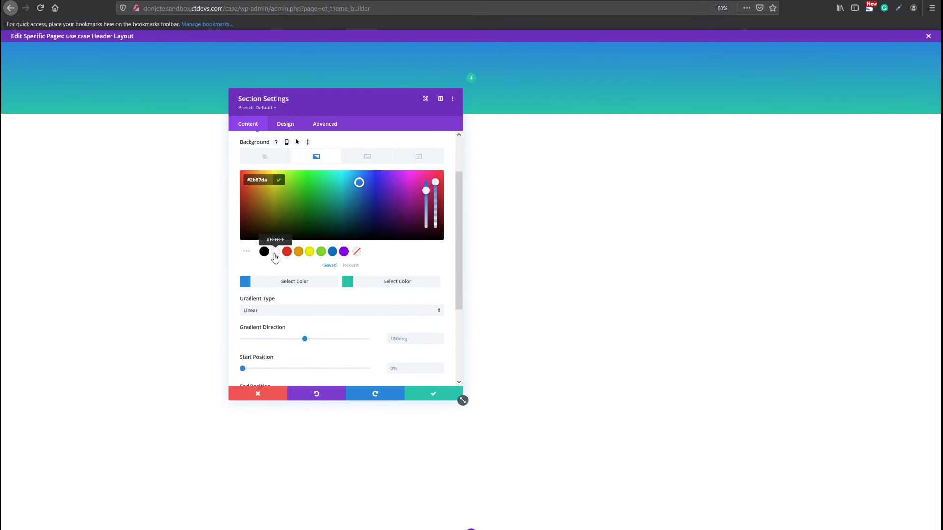
pyautogui.click(275, 251)
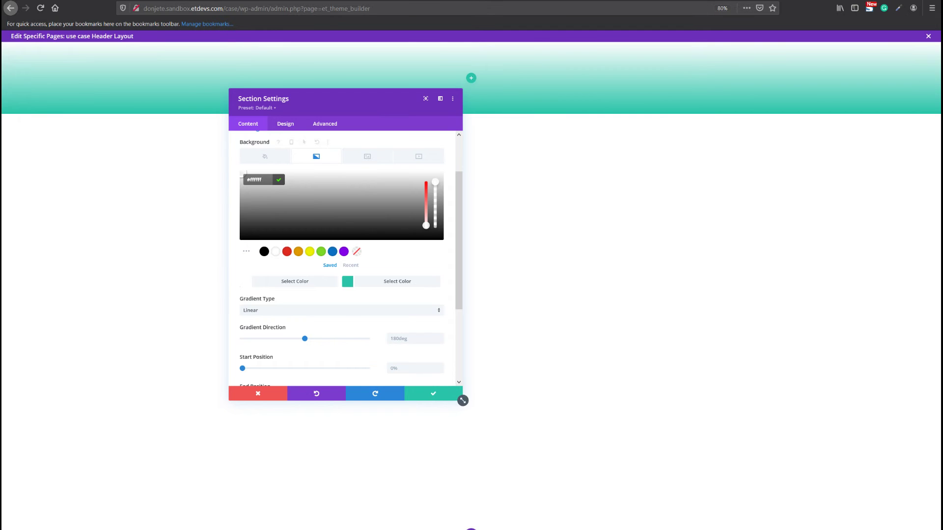
pyautogui.click(386, 284)
pyautogui.click(386, 283)
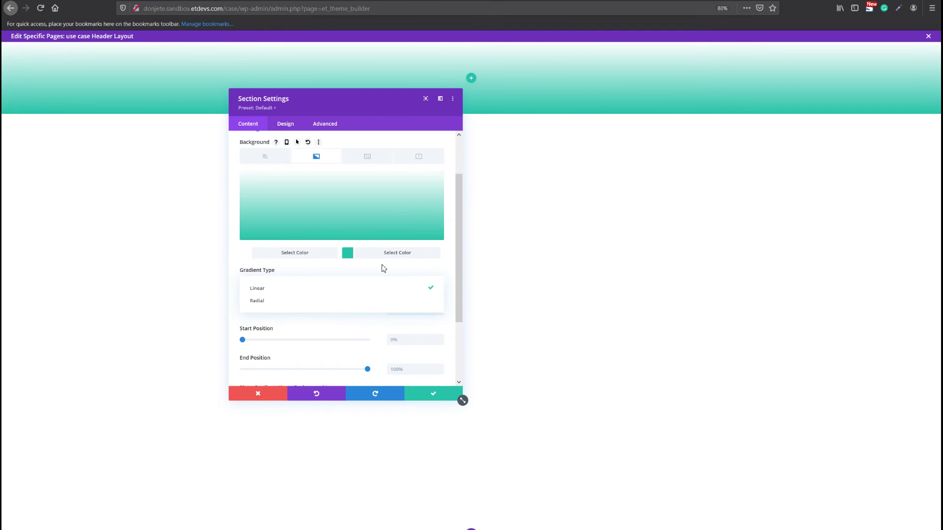
pyautogui.click(384, 256)
pyautogui.hotkey('ctrl', 'a')
pyautogui.write('#eaeaea')
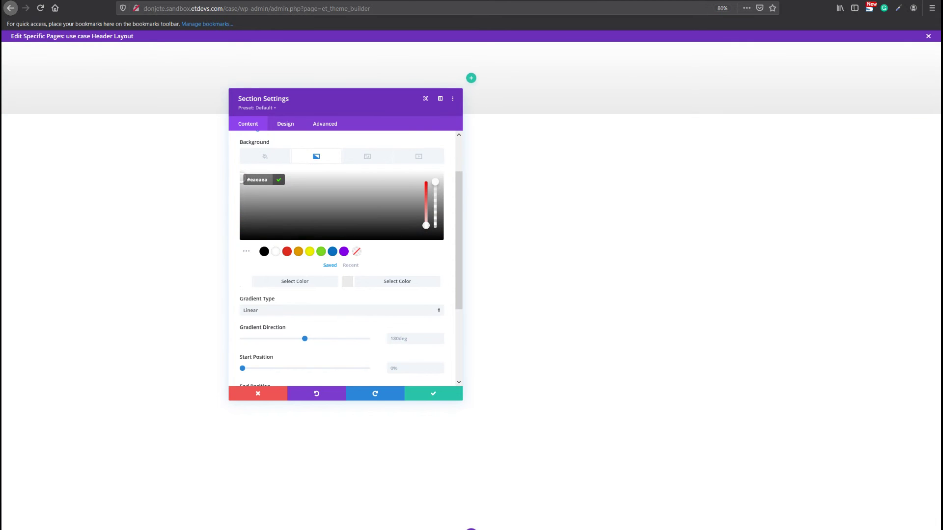
pyautogui.scroll(-1, 360, 216)
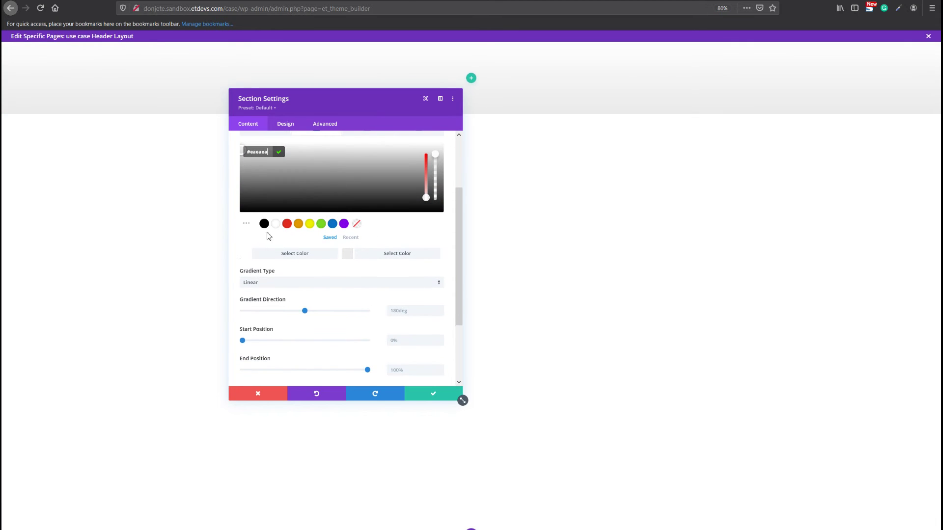
pyautogui.click(334, 306)
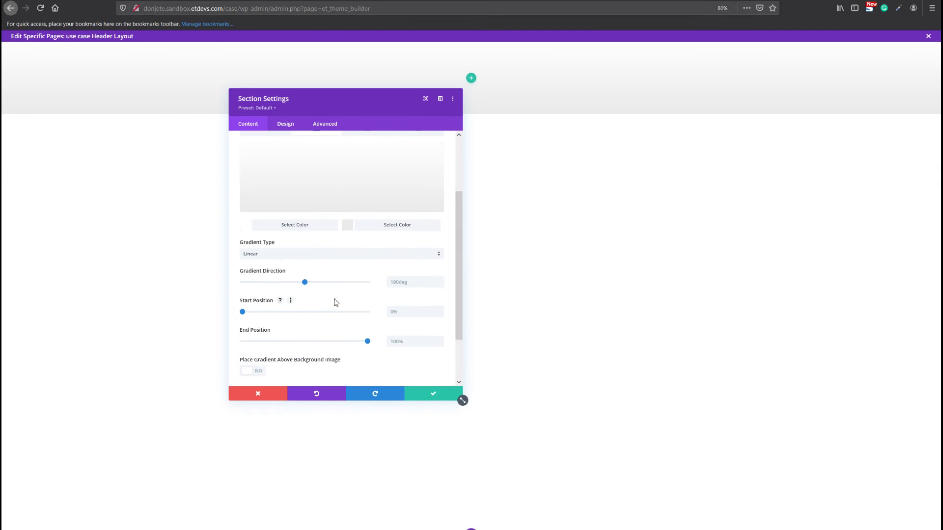
# Step: Set the section gradient's direction to 90deg and both its start and end positions to 50%
pyautogui.click(411, 279)
pyautogui.write('90deg')
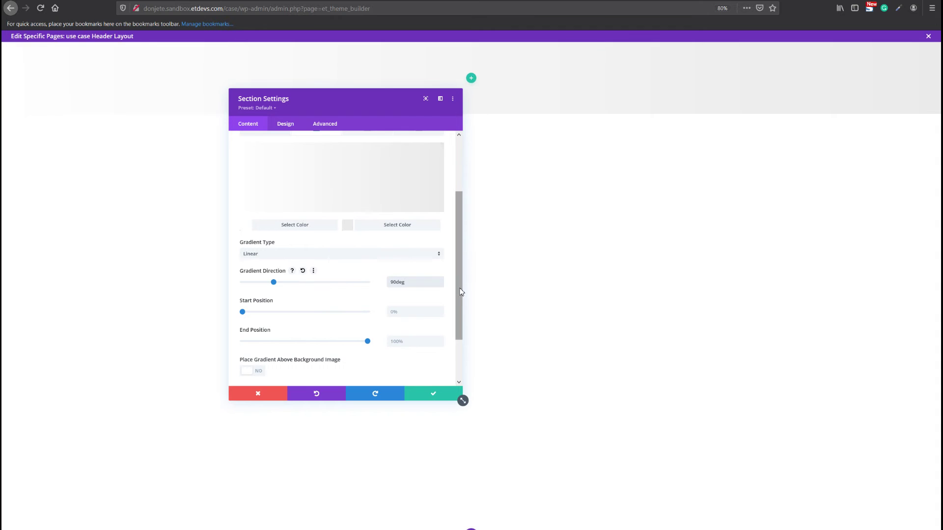
pyautogui.click(418, 312)
pyautogui.click(404, 342)
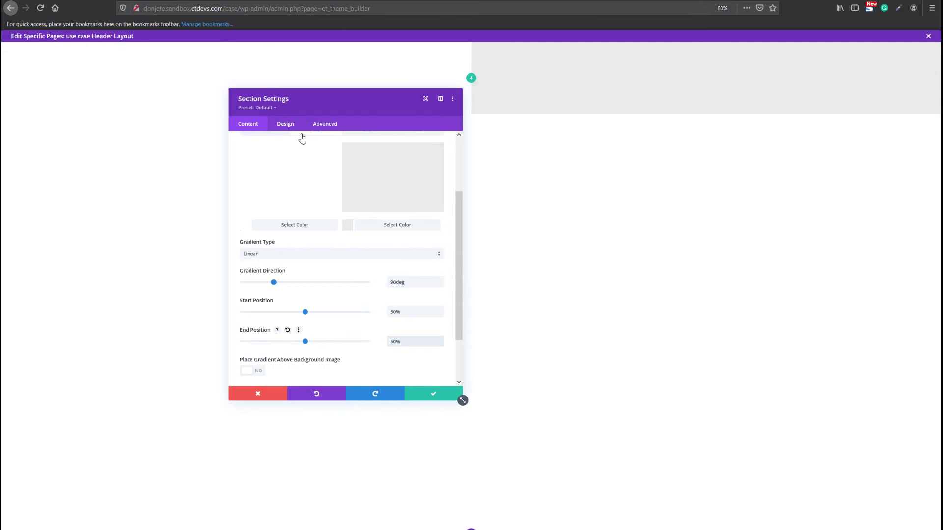
# Step: Set the section's top and bottom padding to linked values of 0px
pyautogui.click(284, 126)
pyautogui.click(292, 222)
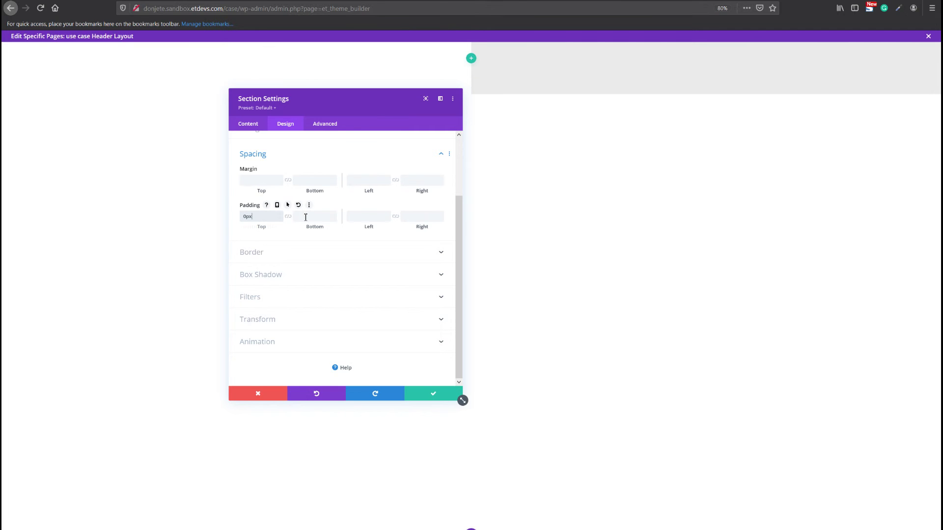
pyautogui.click(288, 216)
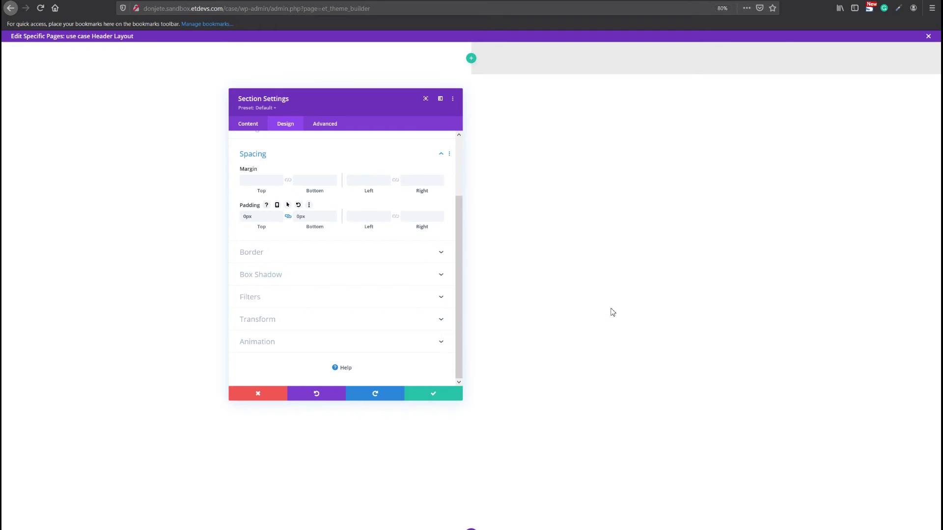
# Step: Apply the first box shadow preset to the section with shadow color rgba(0,0,0,0.06), and save the section settings
pyautogui.click(274, 276)
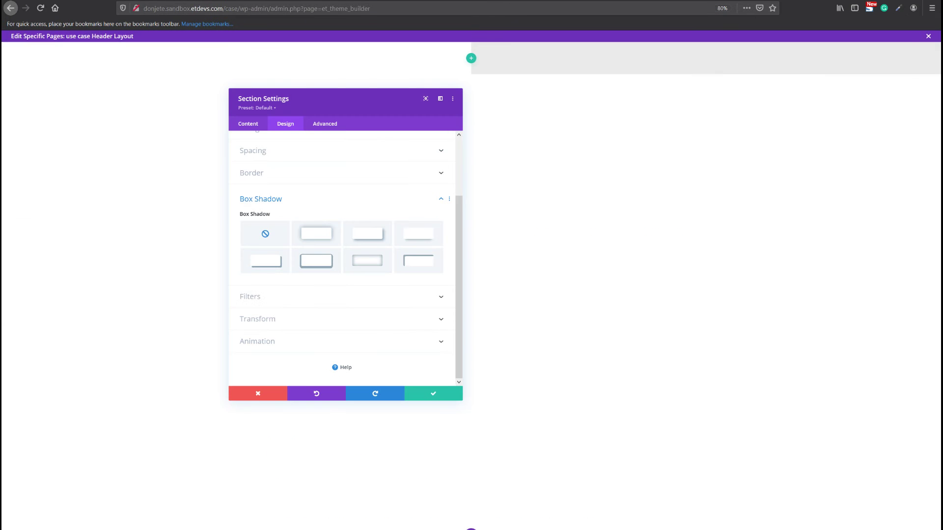
pyautogui.click(324, 242)
pyautogui.scroll(-1, 328, 241)
pyautogui.scroll(-2, 330, 239)
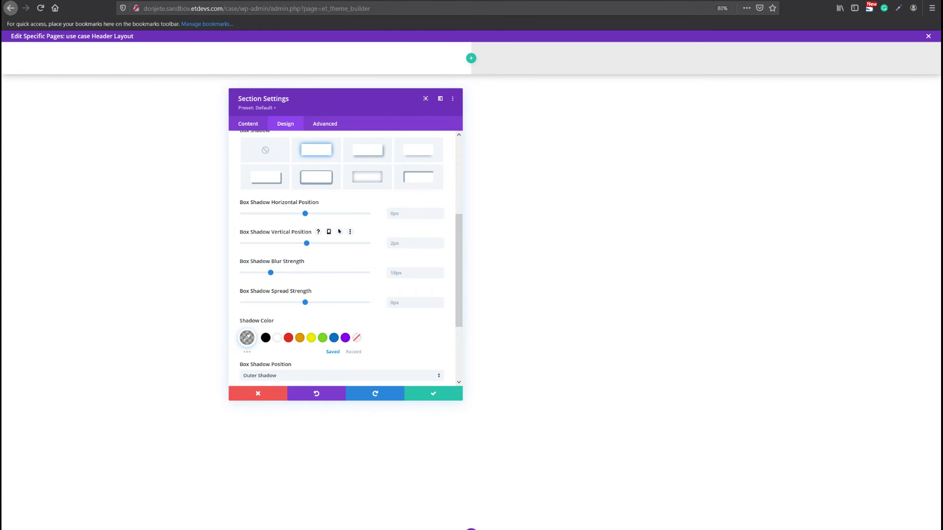
pyautogui.scroll(-1, 343, 270)
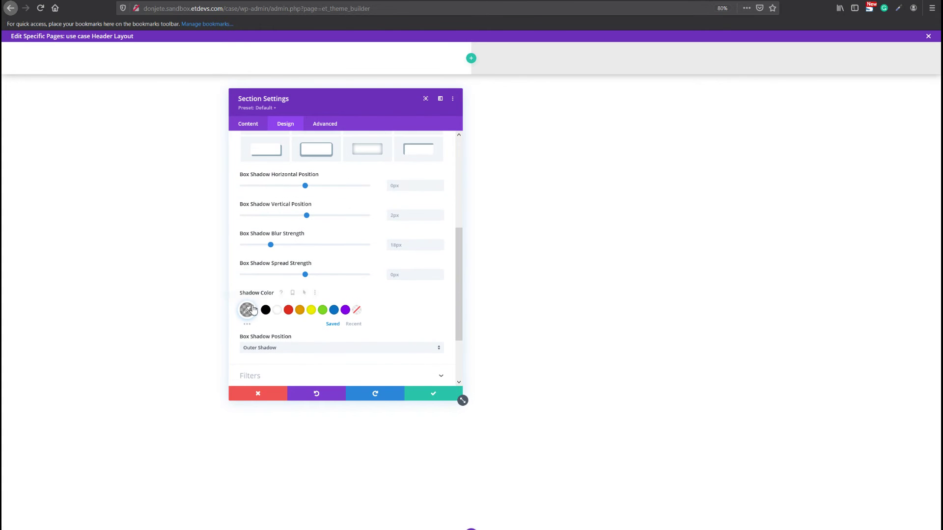
pyautogui.click(251, 309)
pyautogui.write('rgba(0,0,0,0.06)')
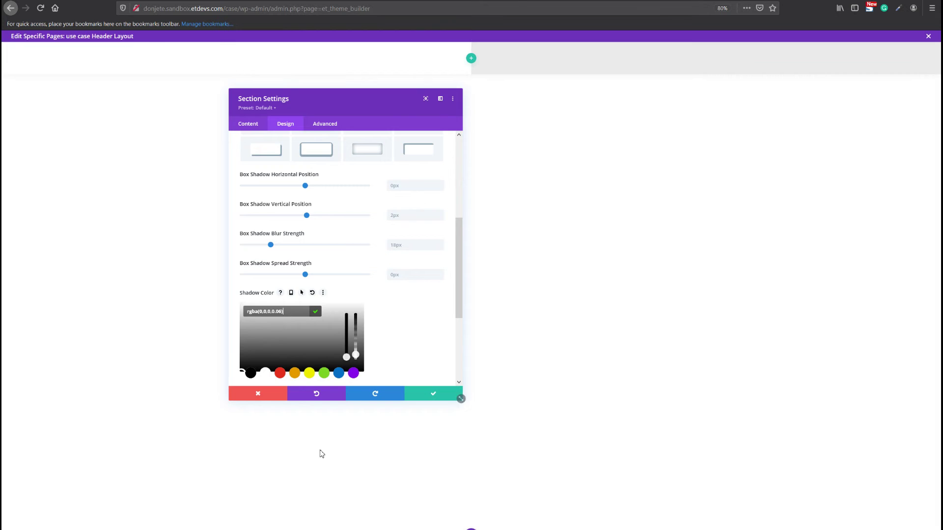
pyautogui.click(435, 396)
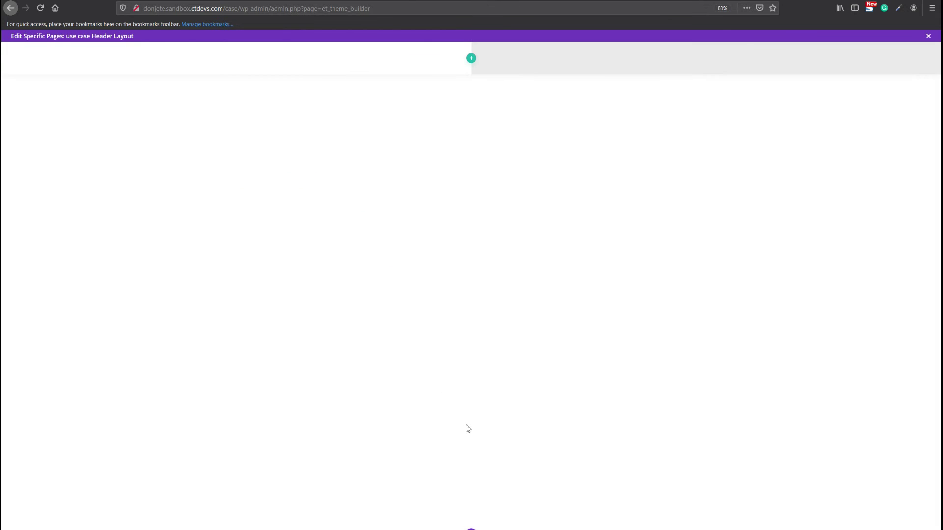
# Step: Insert a row with a three-quarter and a one-quarter column into the section, without adding a module
pyautogui.click(471, 58)
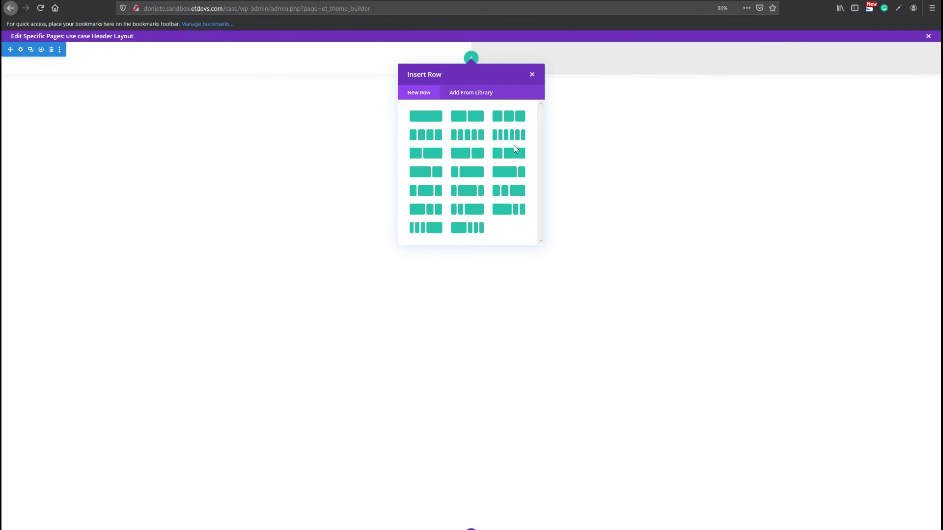
pyautogui.click(513, 173)
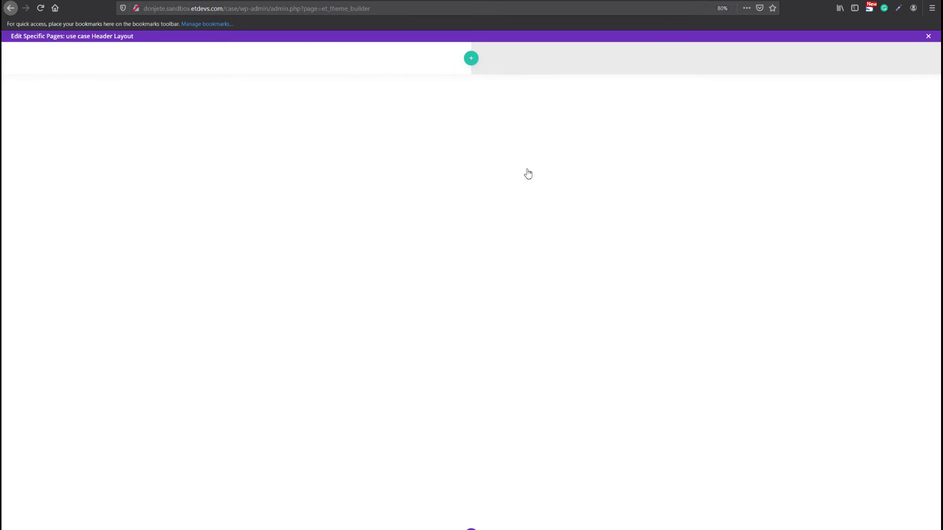
pyautogui.click(678, 237)
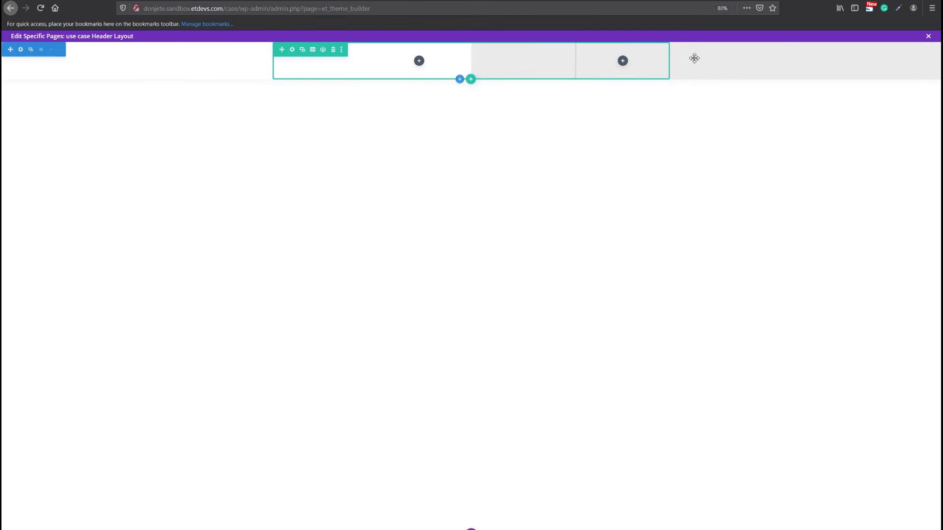
# Step: Enable a custom gutter width of 1 for the new row and equalize its column heights
pyautogui.click(292, 50)
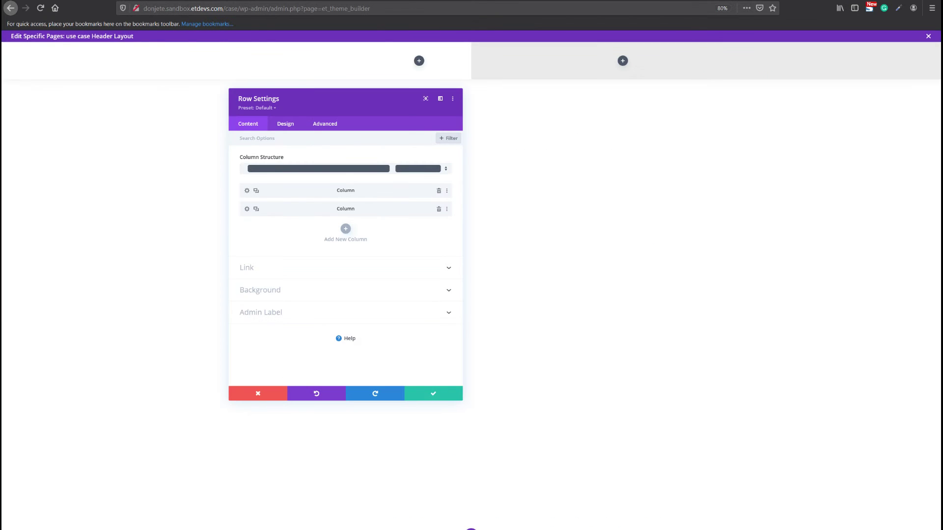
pyautogui.click(285, 125)
pyautogui.click(265, 158)
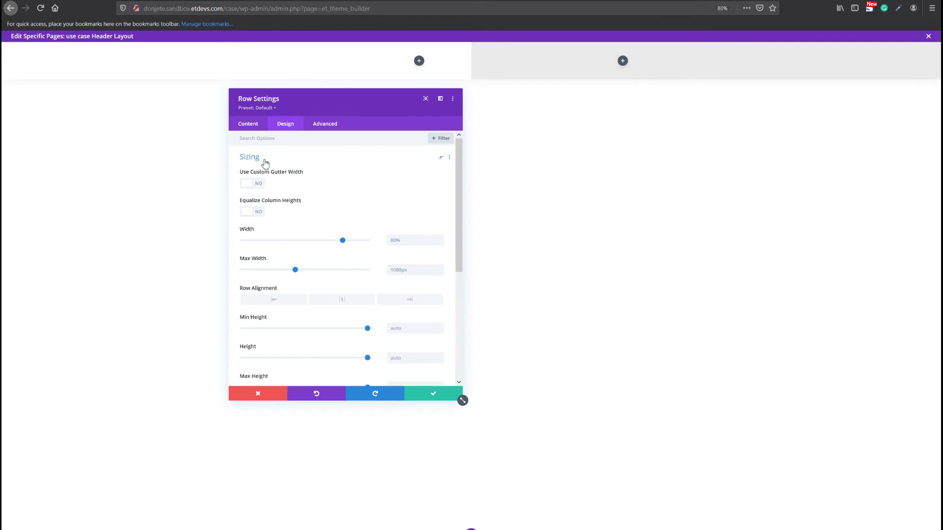
pyautogui.click(259, 184)
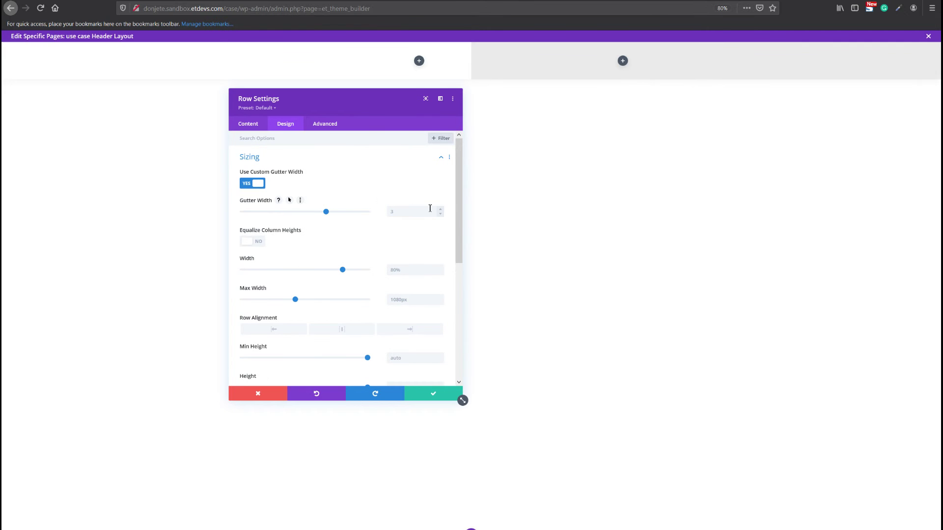
pyautogui.click(440, 215)
pyautogui.click(441, 215)
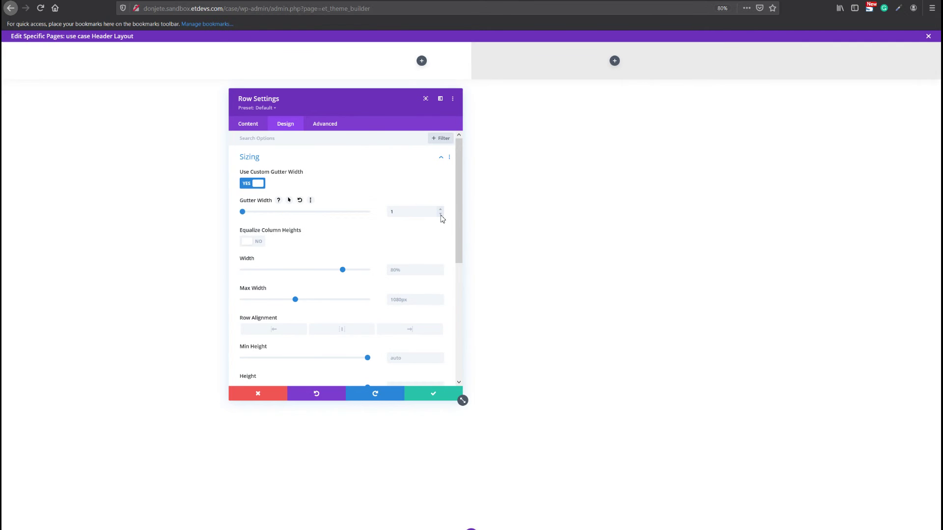
pyautogui.click(258, 243)
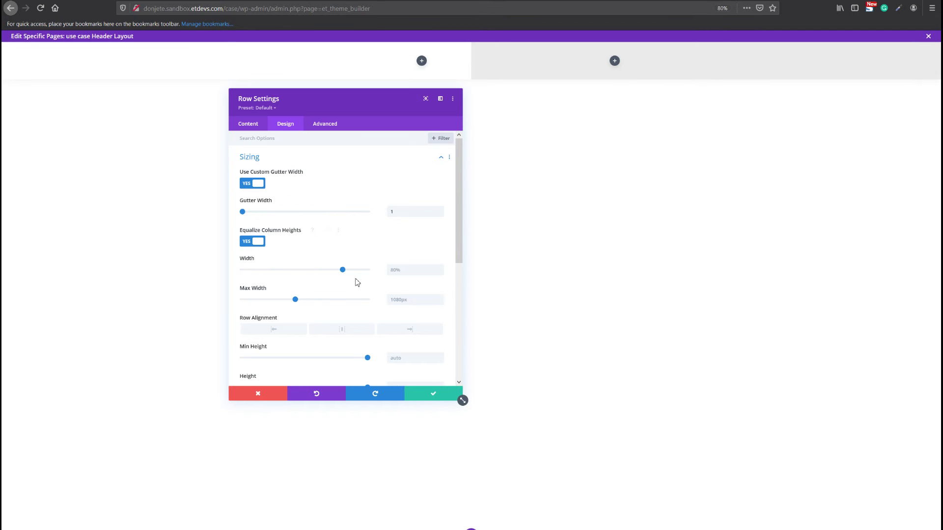
# Step: Set the row's width and max width to 100%
pyautogui.click(403, 270)
pyautogui.write('100')
pyautogui.press('Tab')
pyautogui.write('100')
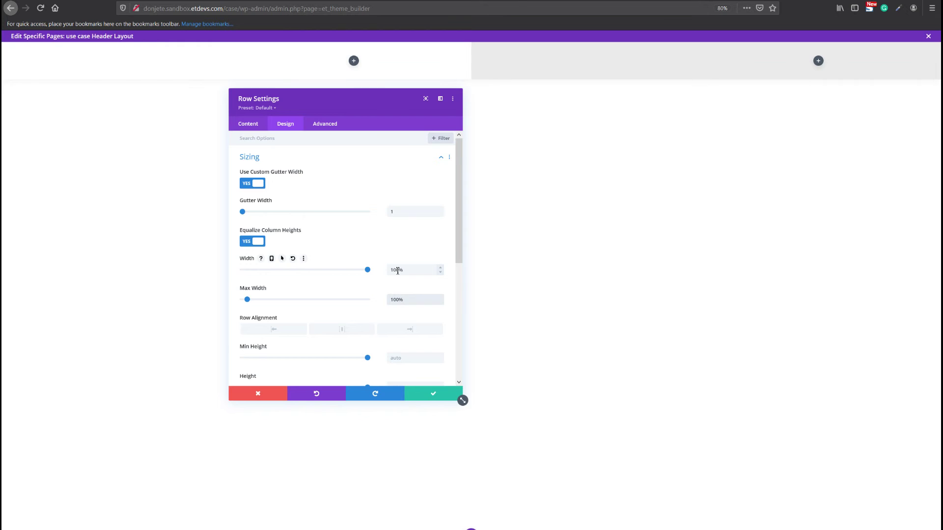
# Step: Set the row's top and bottom padding to linked values of 0px
pyautogui.scroll(-8, 334, 326)
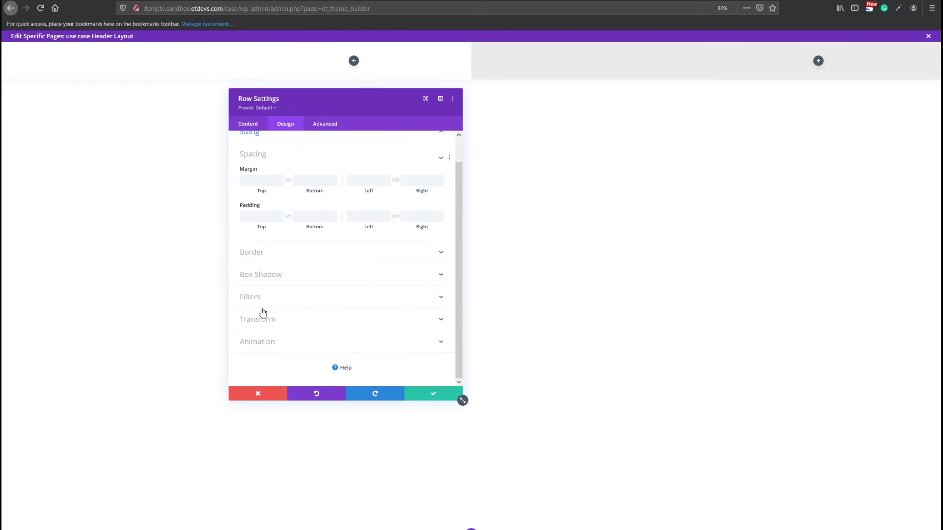
pyautogui.click(264, 216)
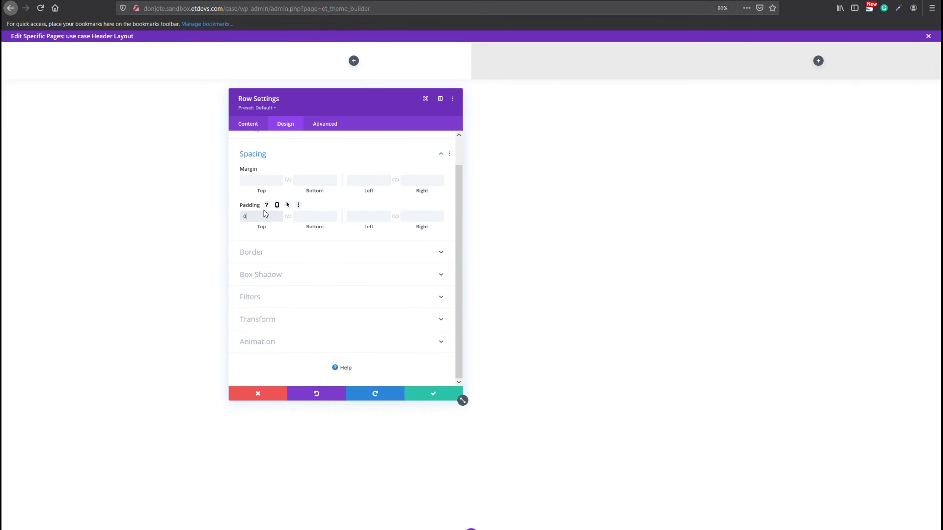
pyautogui.click(288, 217)
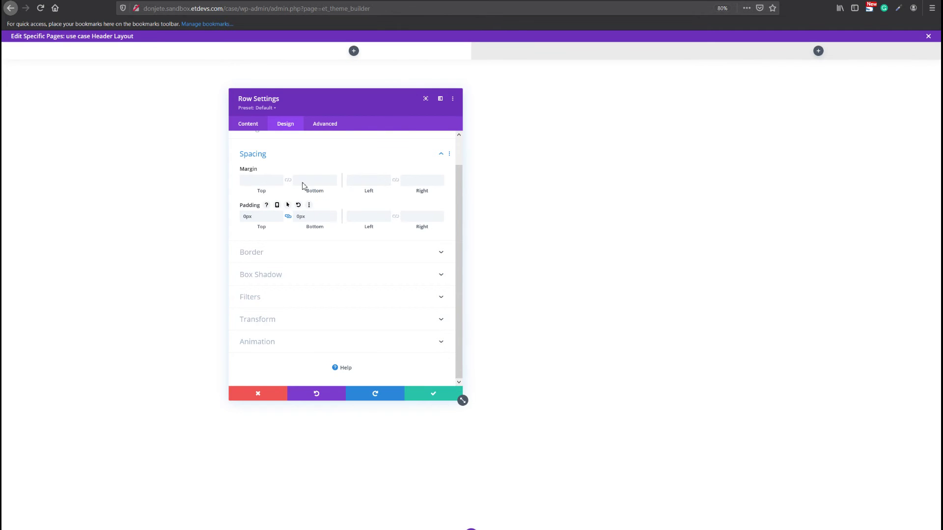
# Step: Add the custom CSS "display: flex; place-items: center;" to the row's main element
pyautogui.click(334, 125)
pyautogui.click(327, 184)
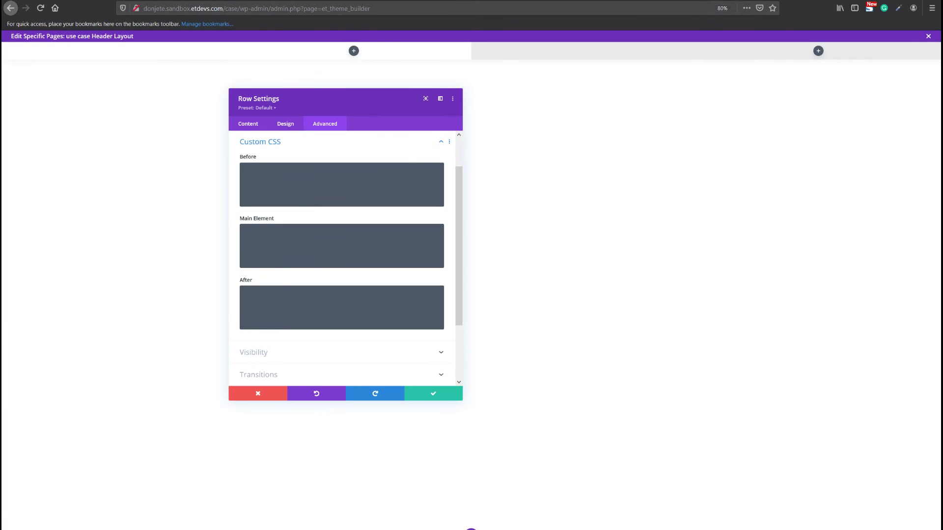
pyautogui.click(322, 242)
pyautogui.write('display: flex; place-items: center;')
pyautogui.click(322, 241)
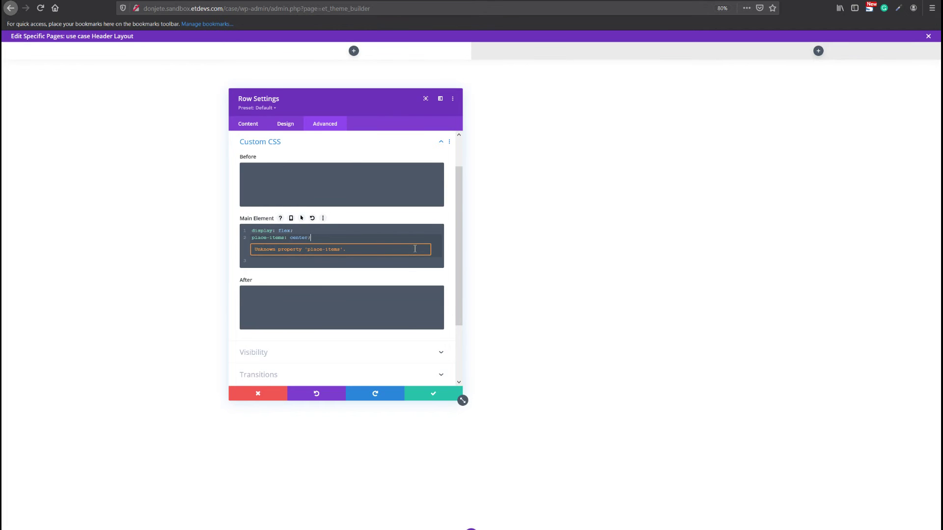
# Step: Enable responsive values for the row's main element CSS, and check the finished preview page's header at a narrow width
pyautogui.click(291, 218)
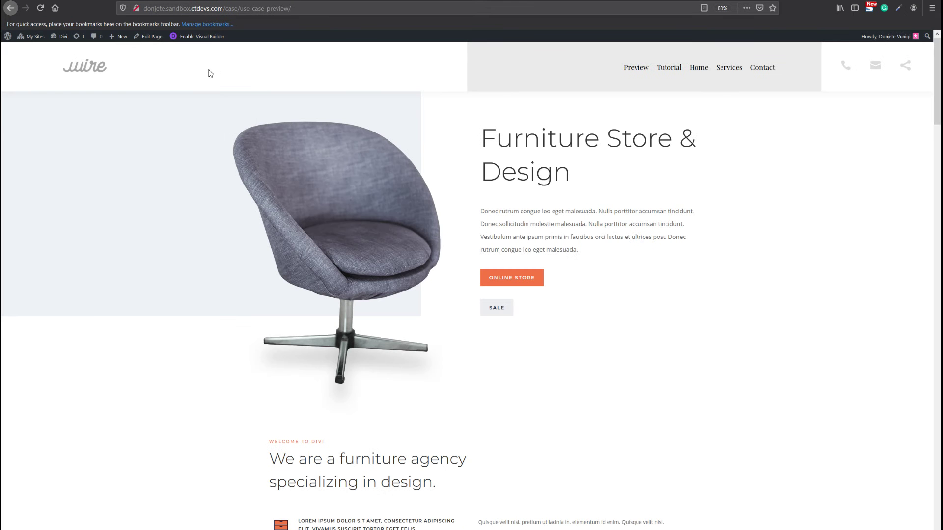
pyautogui.hotkey('ctrl', 'shift', 'c')
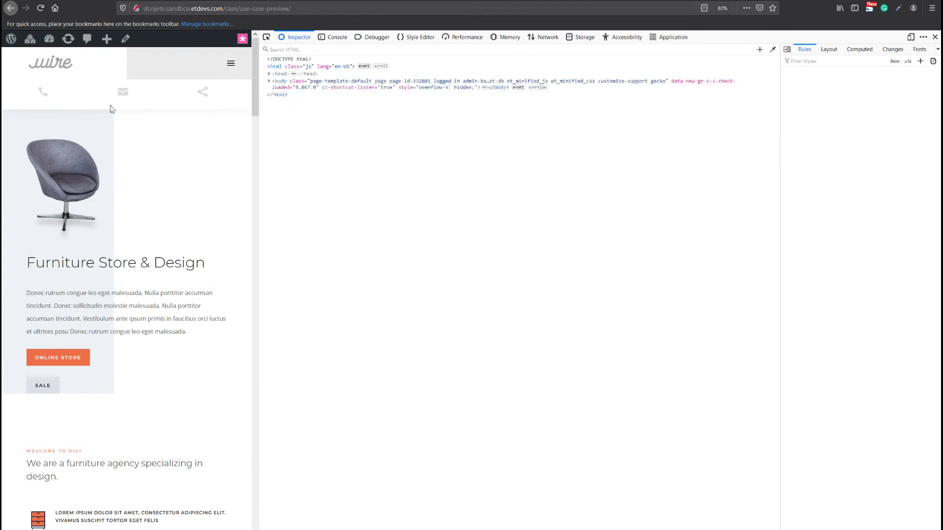
pyautogui.click(934, 37)
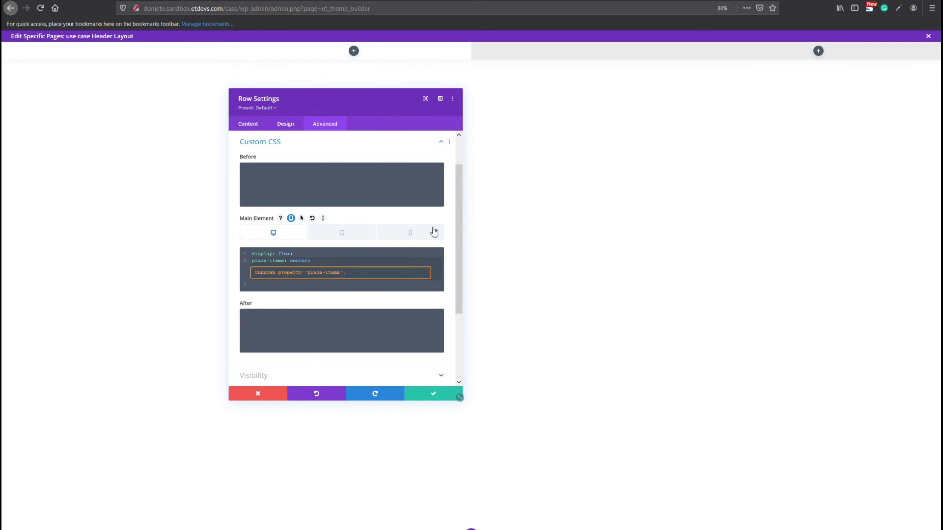
# Step: Set the row's tablet main element CSS to "display: block;" and review the phone and desktop versions
pyautogui.click(349, 235)
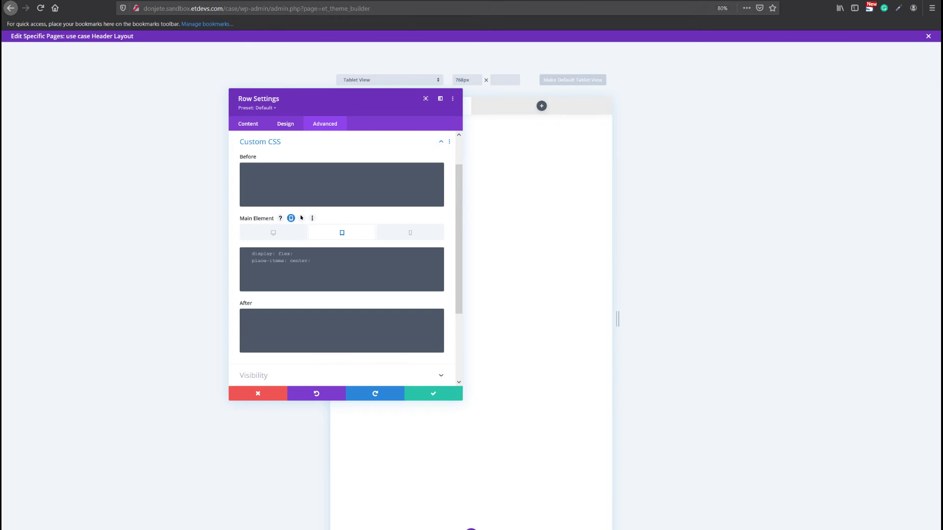
pyautogui.click(343, 266)
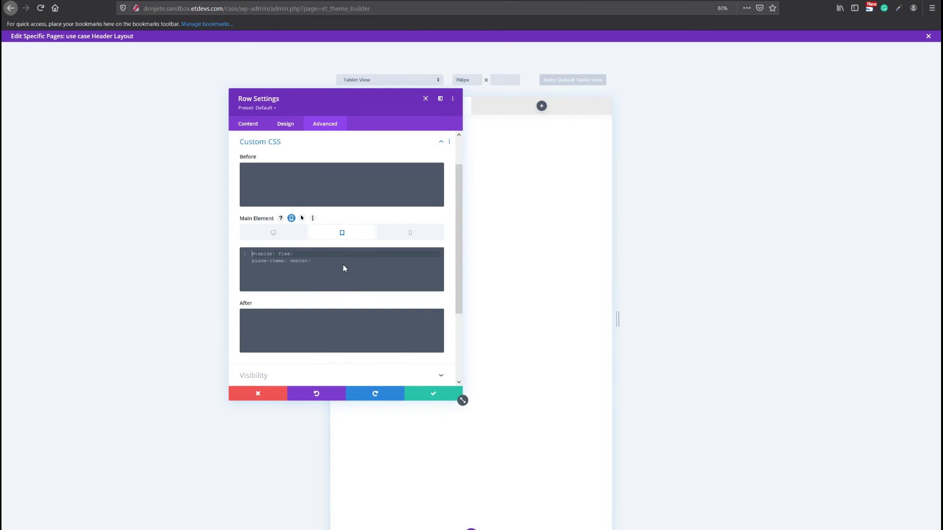
pyautogui.hotkey('ctrl', 'v')
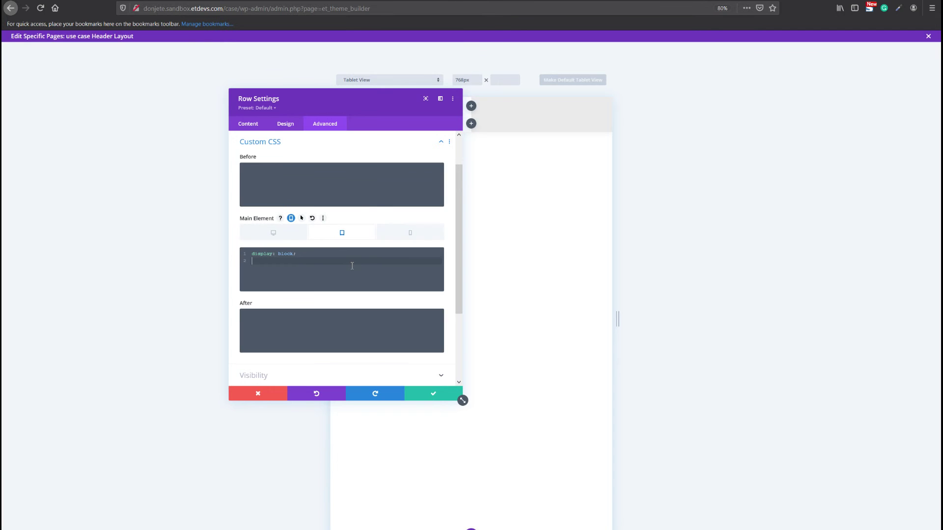
pyautogui.click(431, 232)
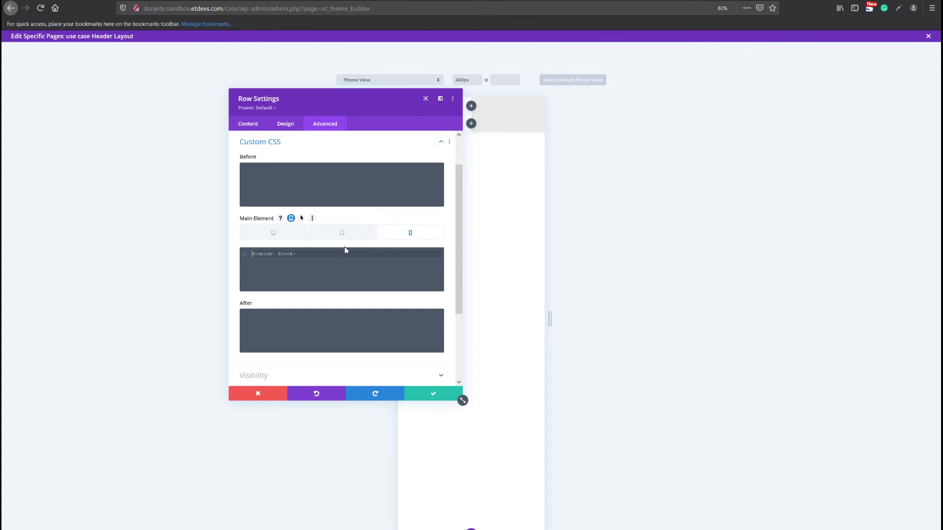
pyautogui.click(283, 234)
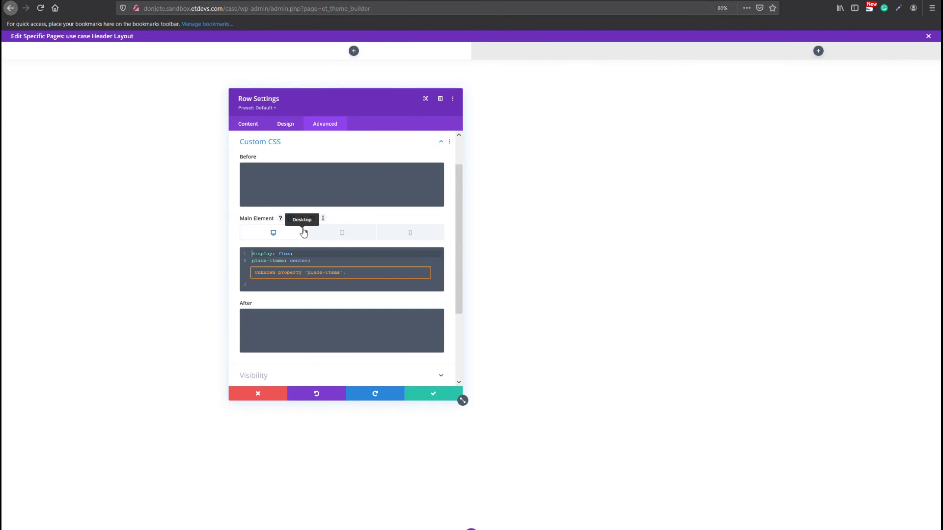
# Step: Set the left and right padding of the row's first column to linked values of 5%
pyautogui.click(246, 125)
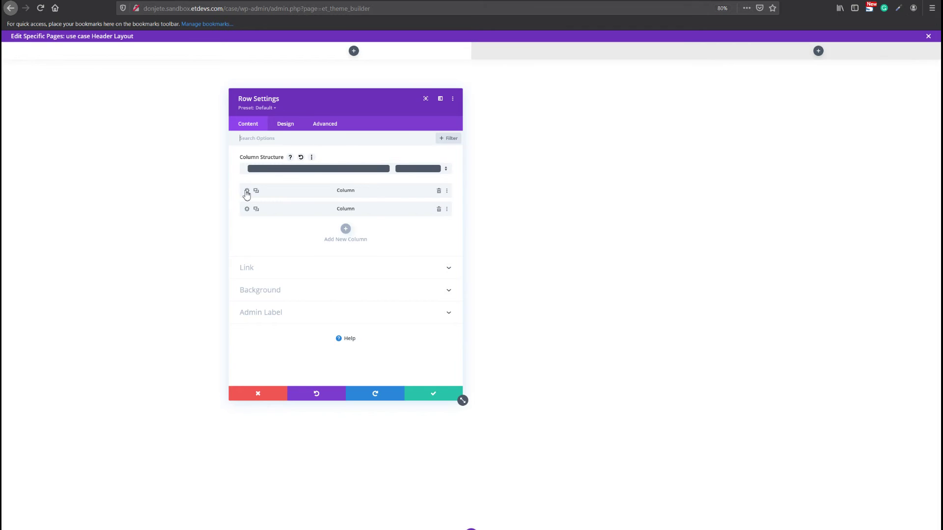
pyautogui.click(247, 191)
pyautogui.click(285, 125)
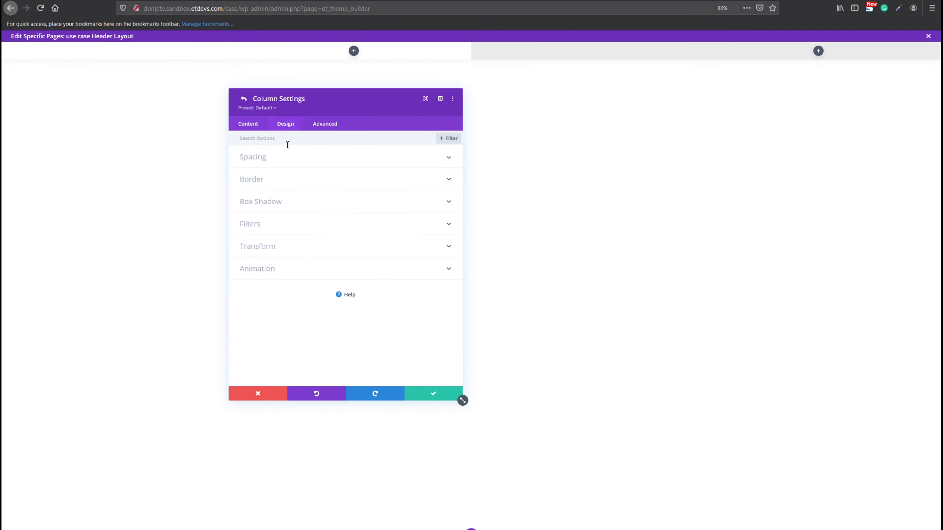
pyautogui.click(286, 158)
pyautogui.click(373, 183)
pyautogui.write('5')
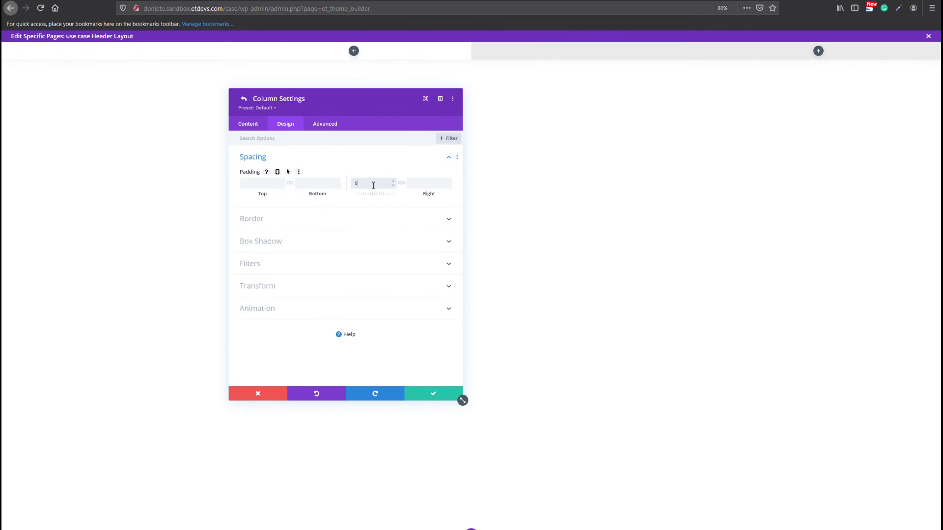
pyautogui.write('%')
pyautogui.click(401, 183)
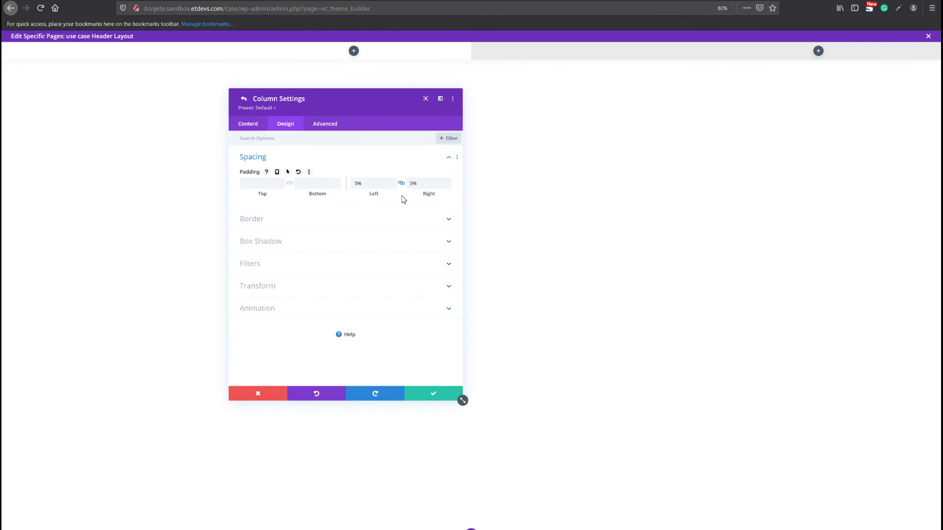
# Step: Add the custom CSS "width: 88% !important;" to the first column's main element
pyautogui.click(327, 127)
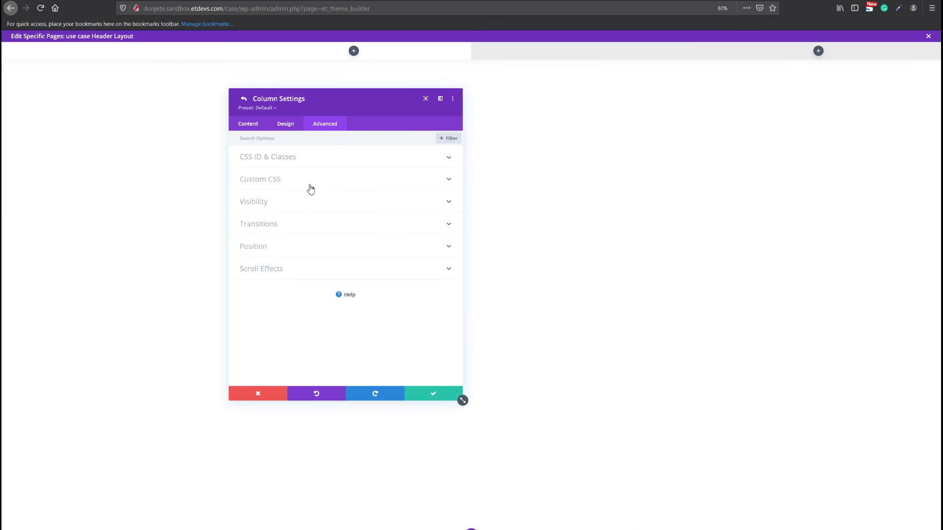
pyautogui.click(308, 184)
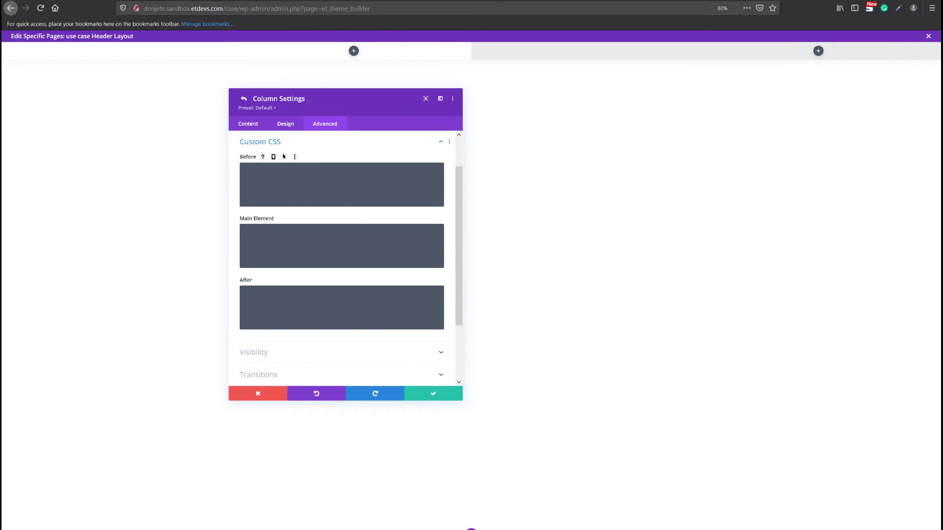
pyautogui.click(326, 235)
pyautogui.hotkey('ctrl', 'v')
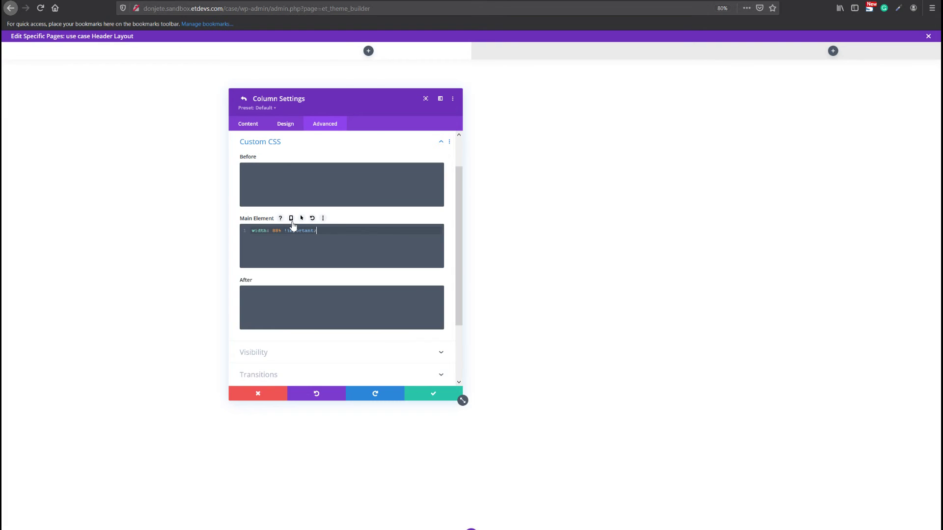
# Step: Set the first column's tablet main element CSS to "width: 100% !important;", recheck the desktop version and save the column
pyautogui.click(291, 219)
pyautogui.click(342, 234)
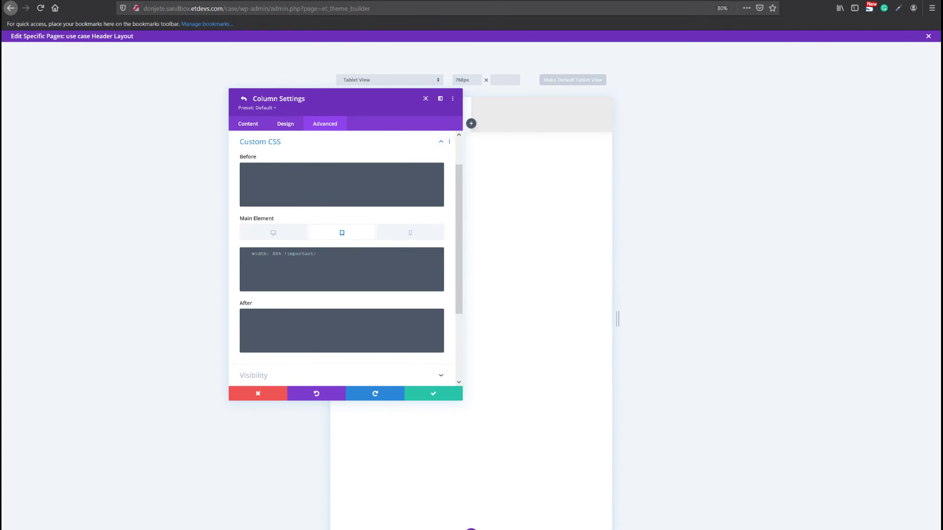
pyautogui.click(306, 277)
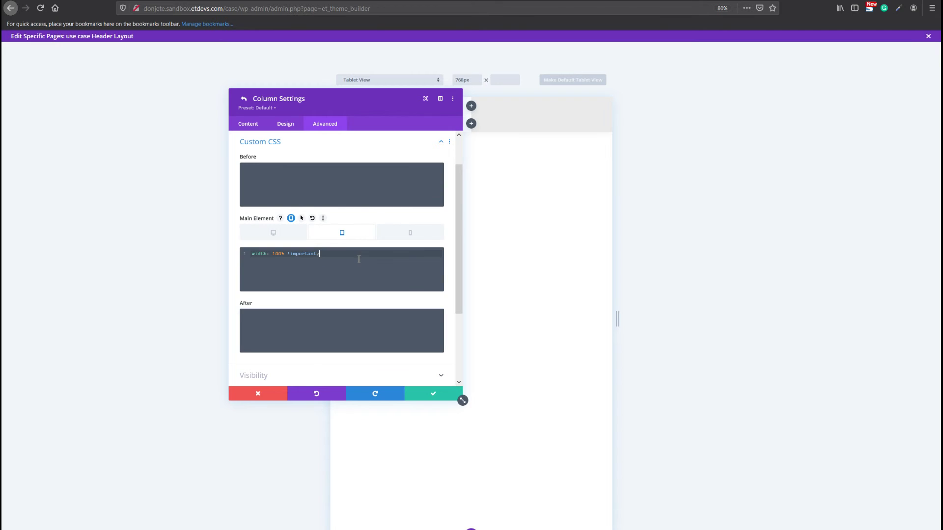
pyautogui.click(266, 237)
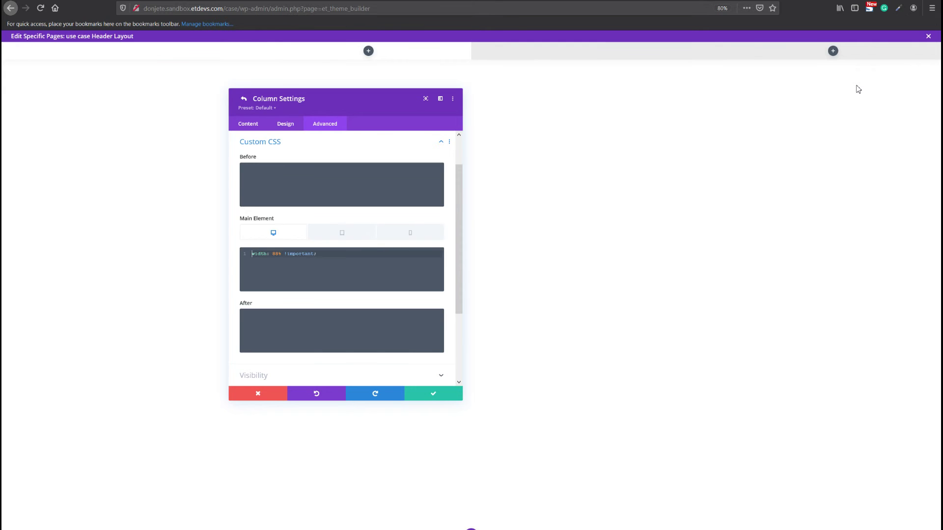
pyautogui.click(431, 395)
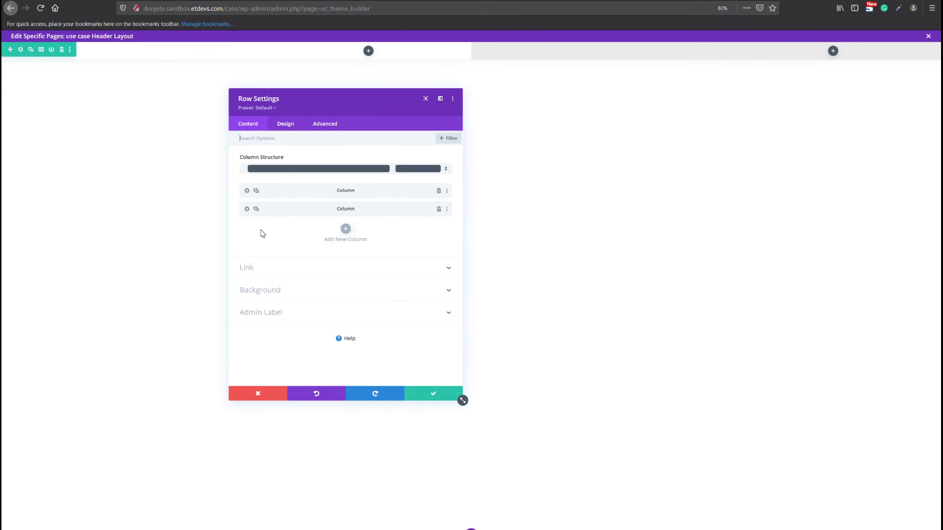
# Step: Give the row's second column a white background
pyautogui.click(247, 210)
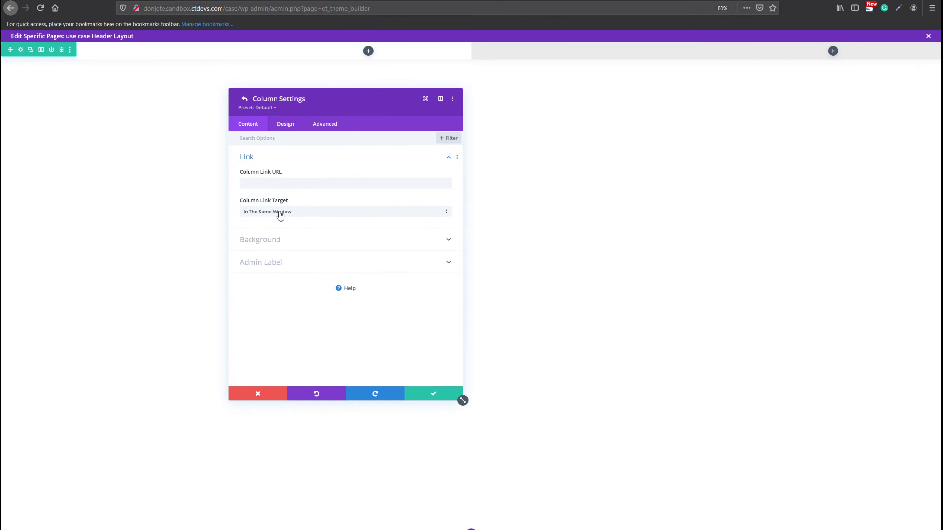
pyautogui.click(280, 243)
pyautogui.click(277, 302)
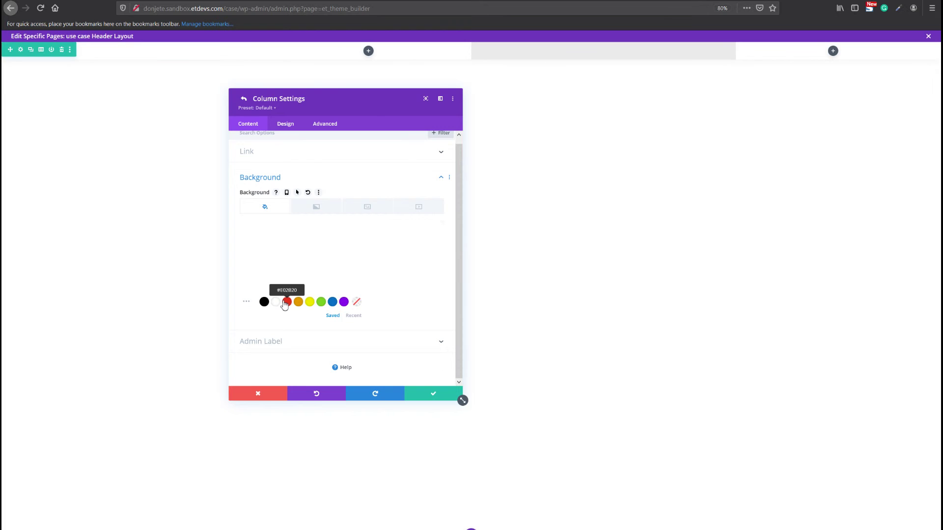
# Step: Set the second column's padding to linked values of 50px top and bottom and 1% left and right
pyautogui.click(284, 124)
pyautogui.click(298, 158)
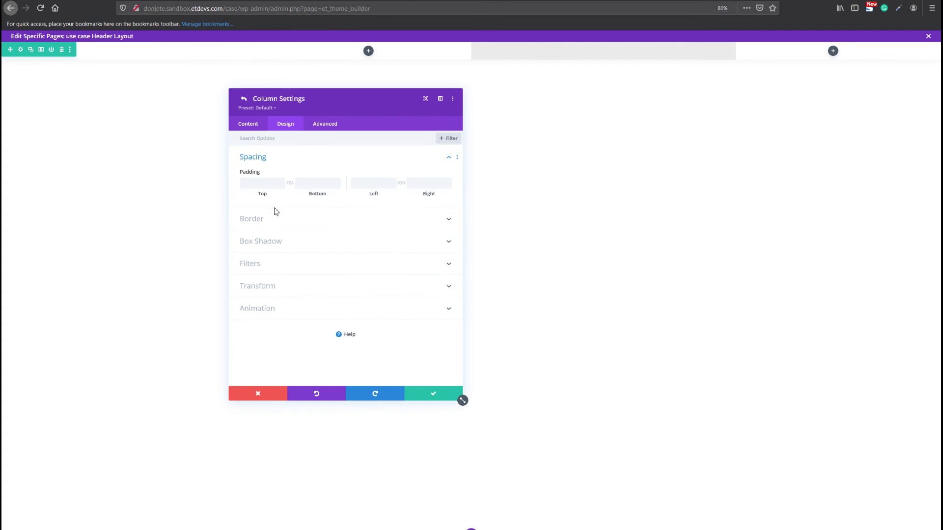
pyautogui.click(257, 184)
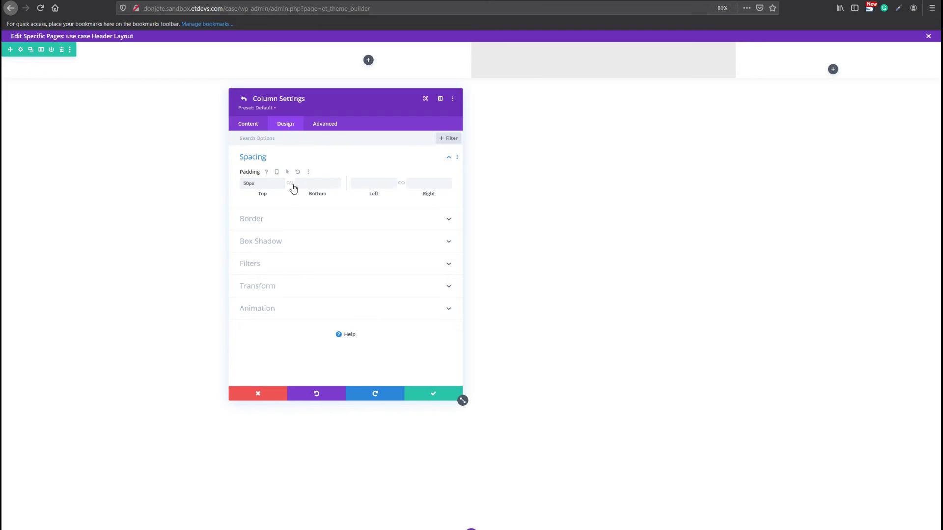
pyautogui.click(290, 184)
pyautogui.click(378, 181)
pyautogui.write('1%')
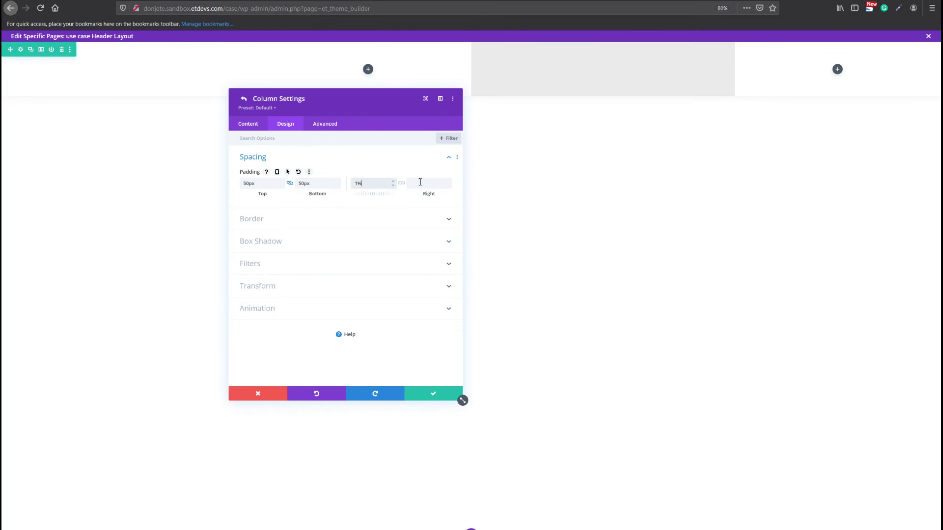
pyautogui.click(401, 183)
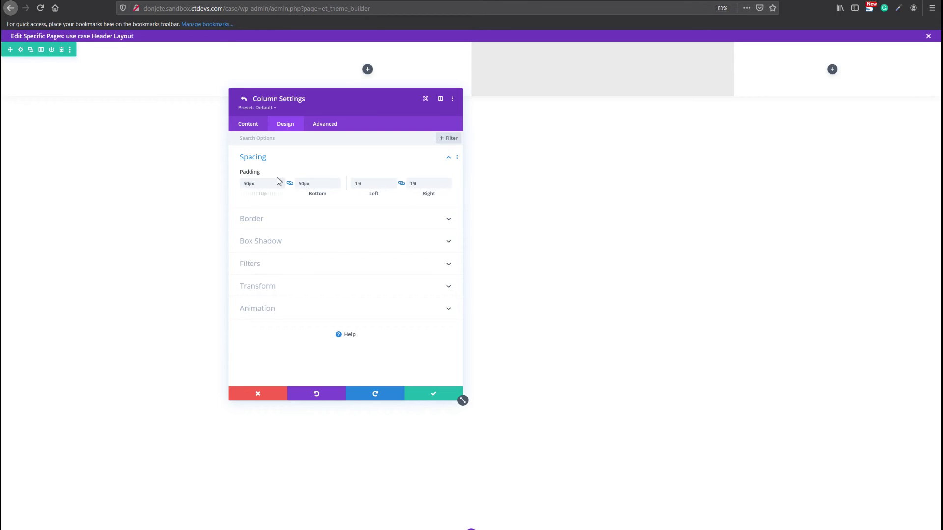
# Step: Set the second column's tablet top and bottom padding to 20px, and review the phone and desktop values
pyautogui.click(277, 173)
pyautogui.click(330, 185)
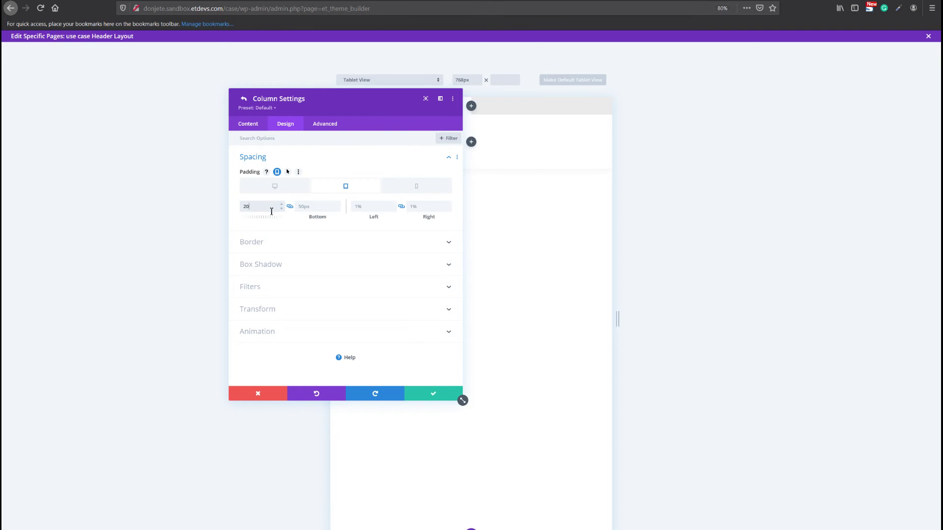
pyautogui.click(426, 187)
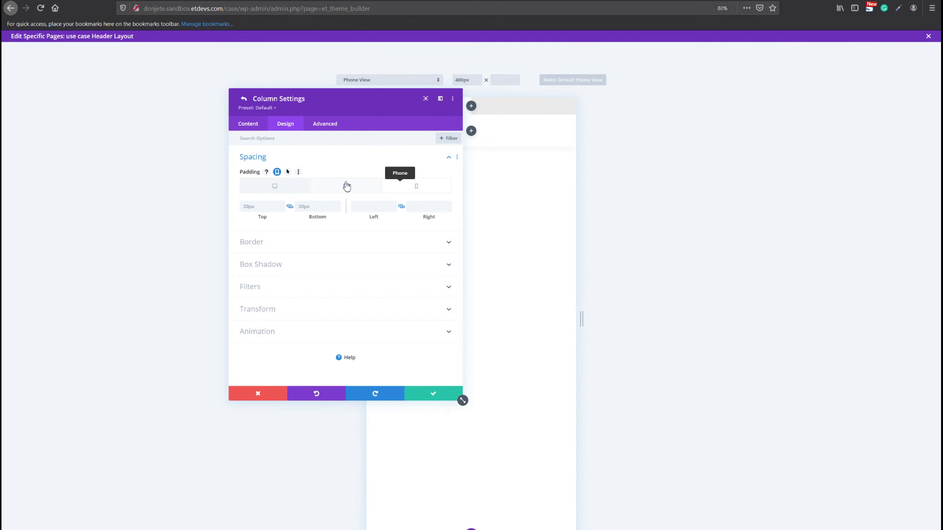
pyautogui.click(274, 187)
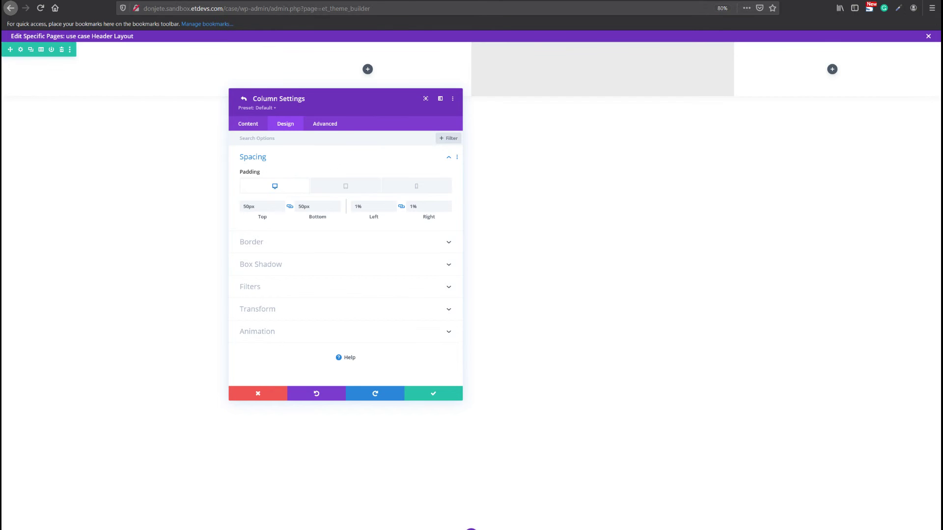
# Step: Add the custom CSS "display: flex; place-items: center; width: 12% !important;" to the second column's main element
pyautogui.click(325, 124)
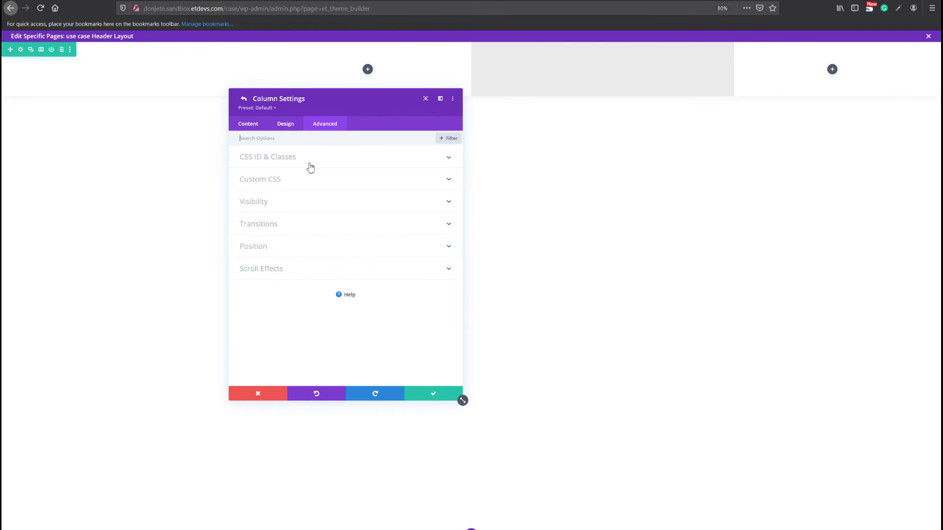
pyautogui.click(298, 185)
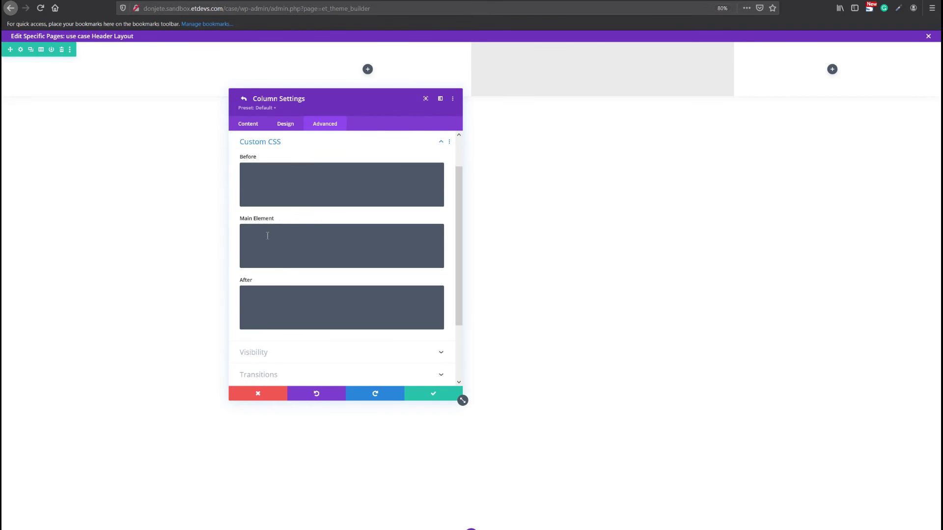
pyautogui.click(323, 253)
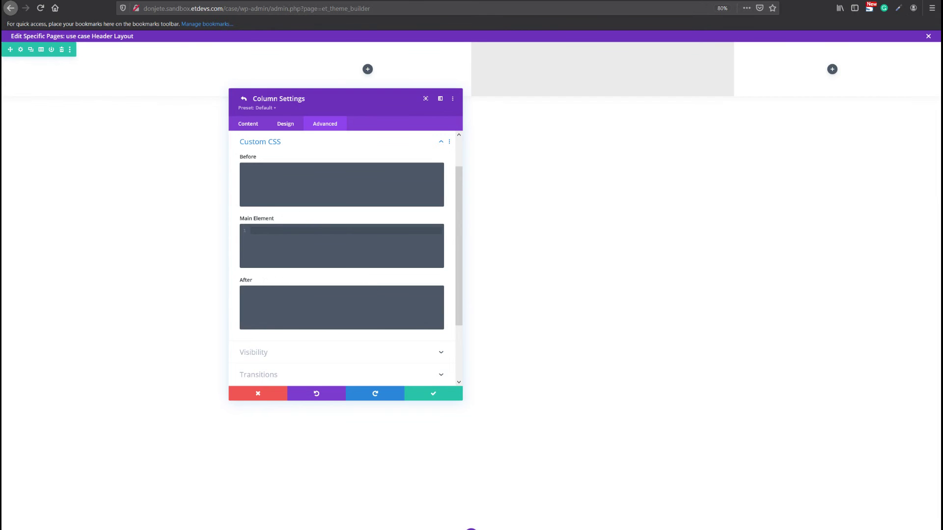
pyautogui.write('display: flex; place-items: center; width: 12% !important;')
pyautogui.click(252, 239)
pyautogui.press('BackSpace')
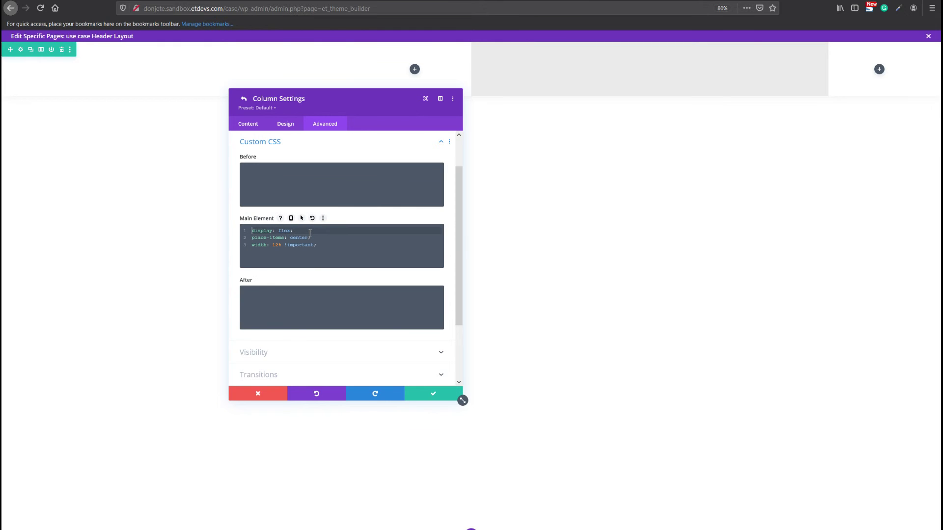
pyautogui.click(314, 239)
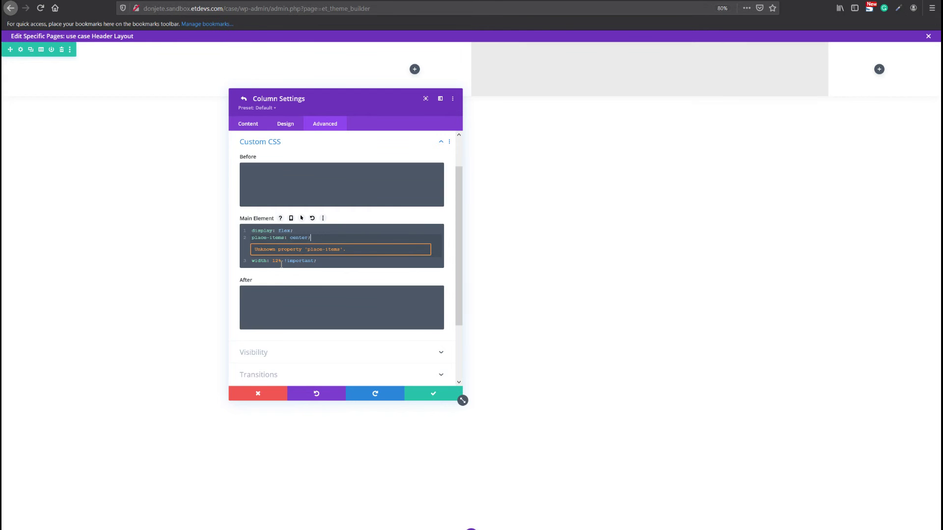
# Step: Set the second column's tablet main element CSS to "width: 100% !important;", review the other device versions and save the column and row settings
pyautogui.click(291, 218)
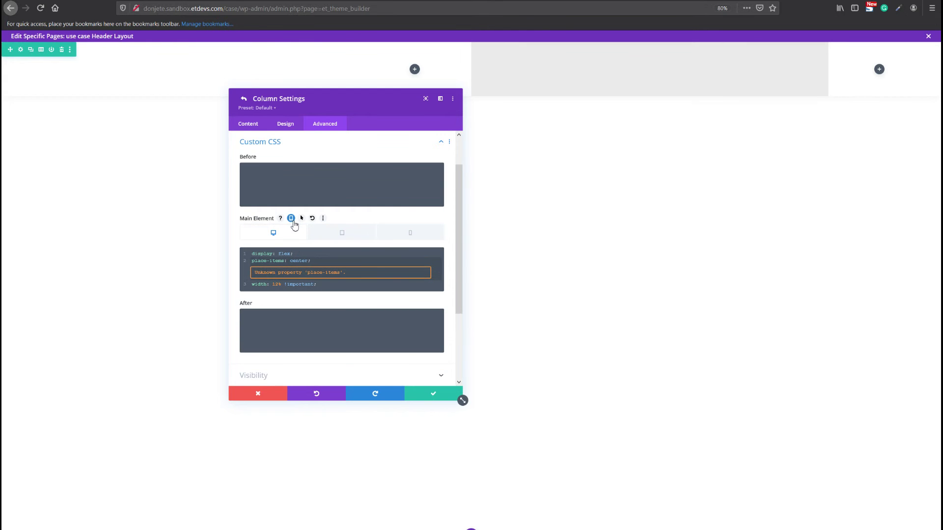
pyautogui.click(343, 235)
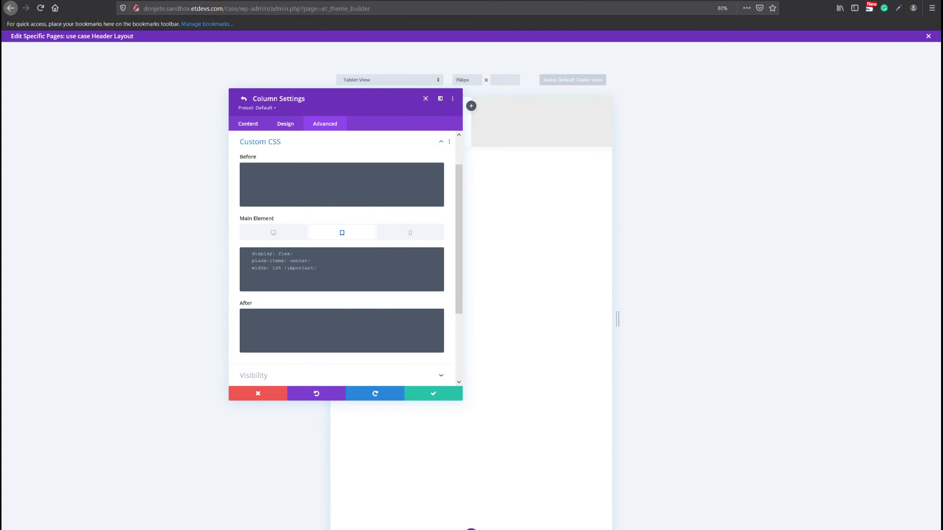
pyautogui.click(355, 267)
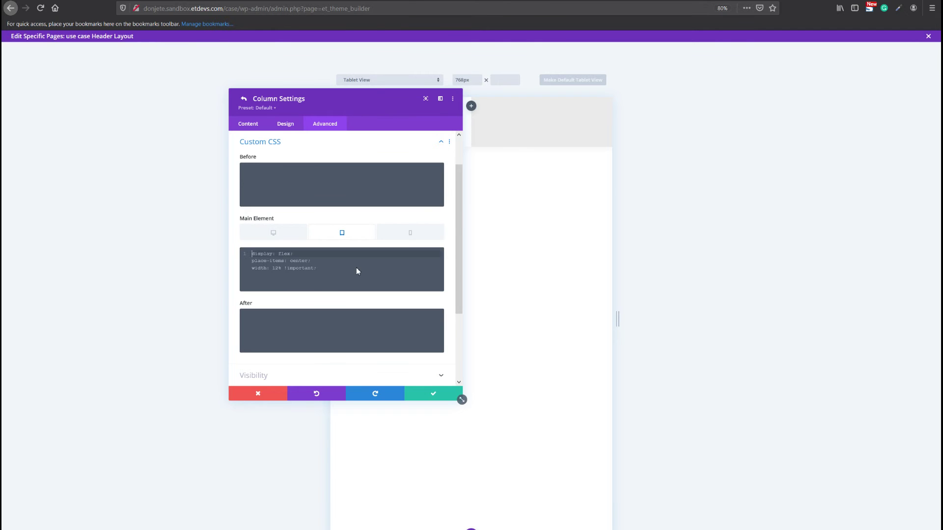
pyautogui.write('width: 100% !important;')
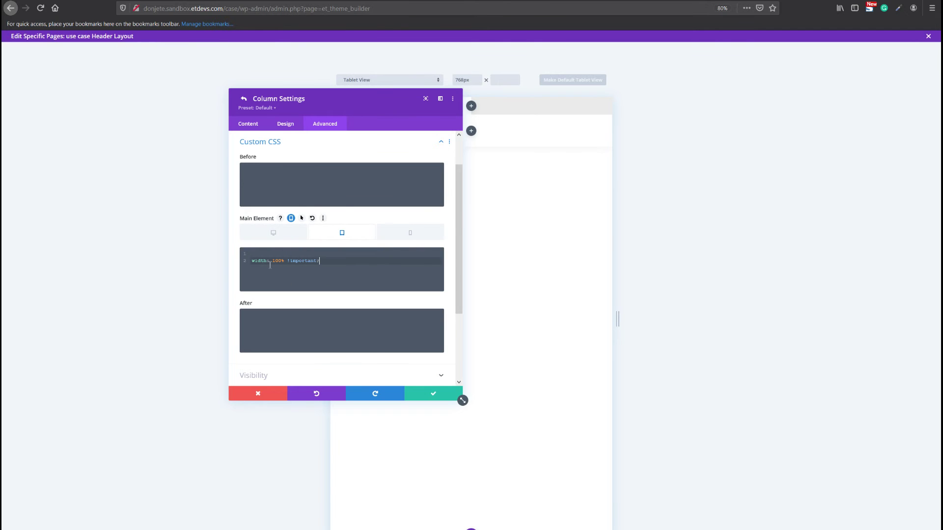
pyautogui.press('BackSpace')
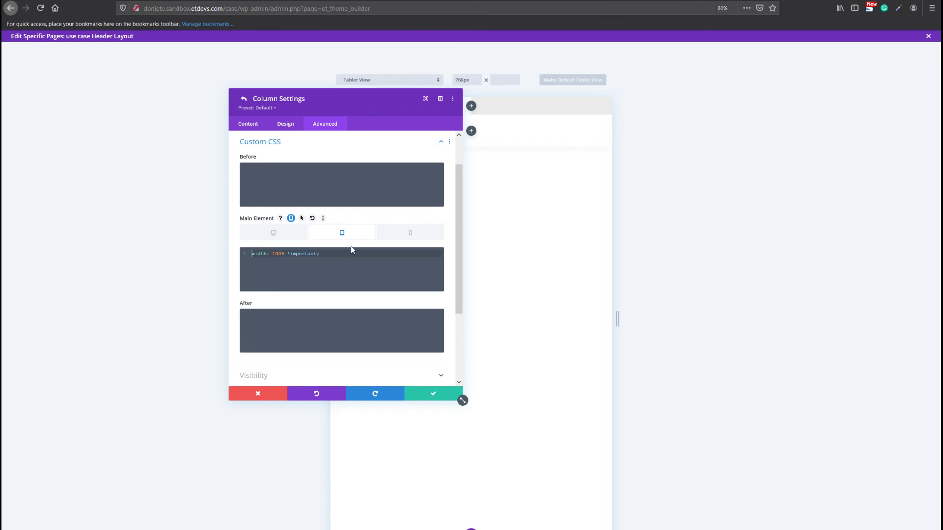
pyautogui.click(394, 238)
pyautogui.click(345, 239)
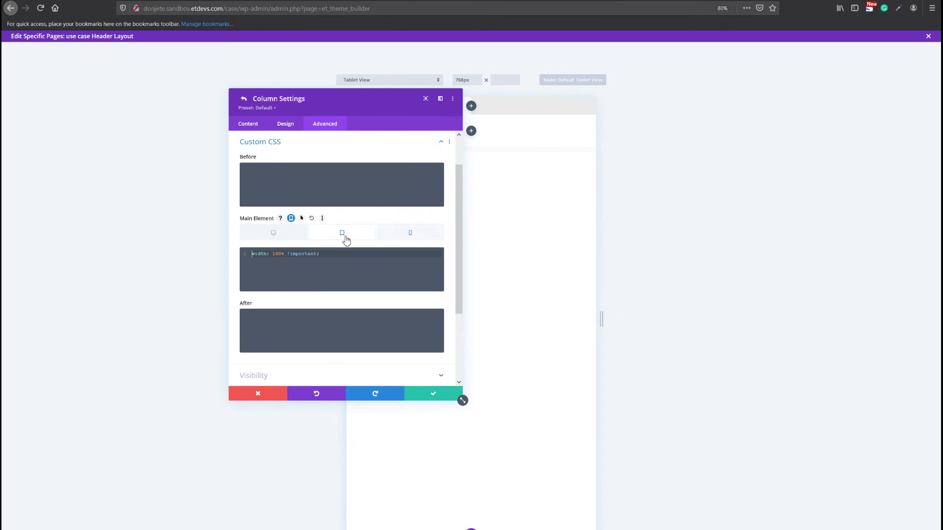
pyautogui.click(399, 237)
pyautogui.click(274, 234)
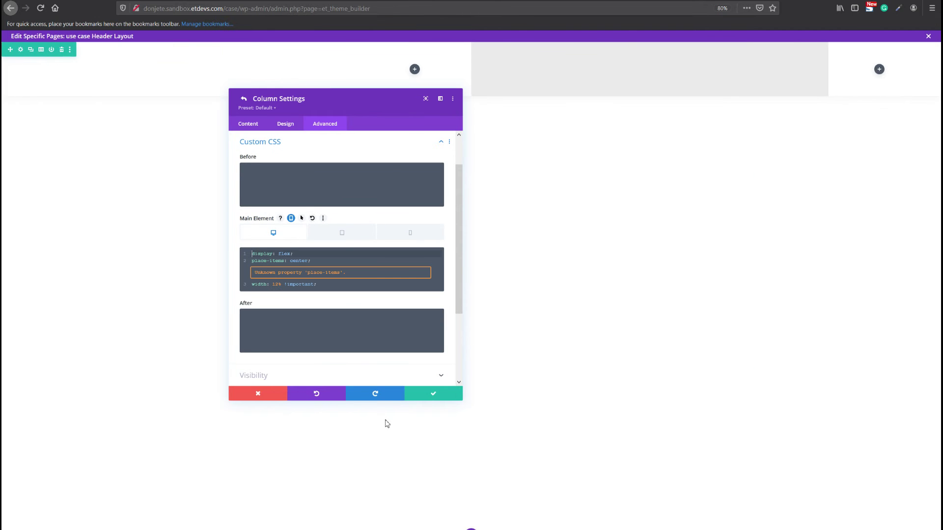
pyautogui.click(413, 397)
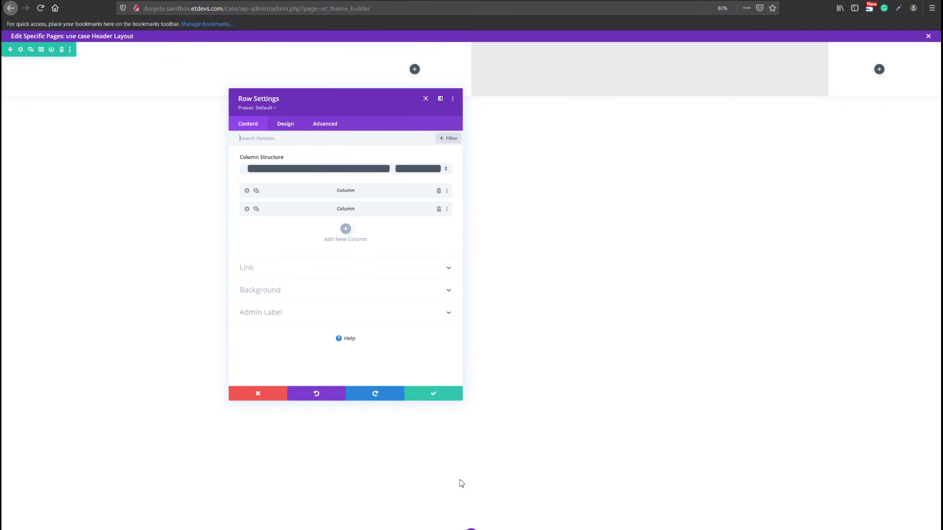
pyautogui.click(423, 397)
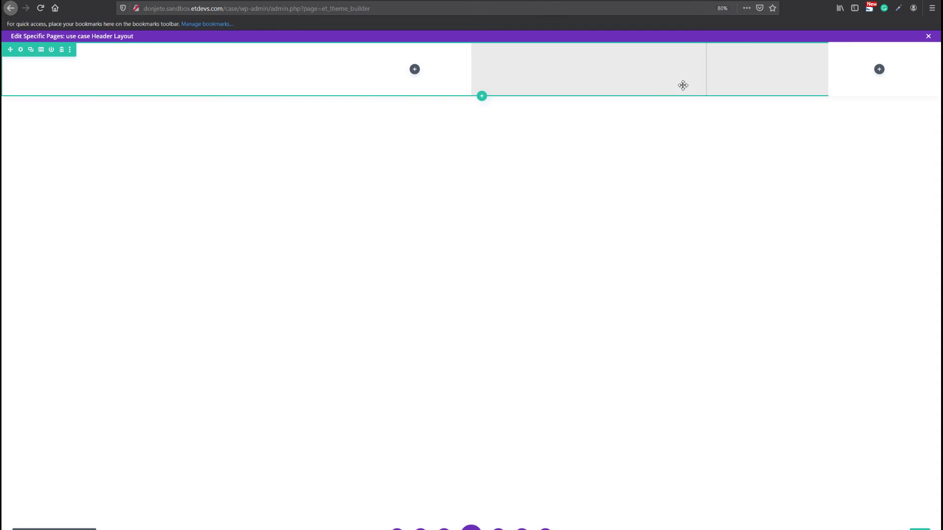
# Step: Insert a Menu module into the row's first column
pyautogui.click(415, 70)
pyautogui.write('menu')
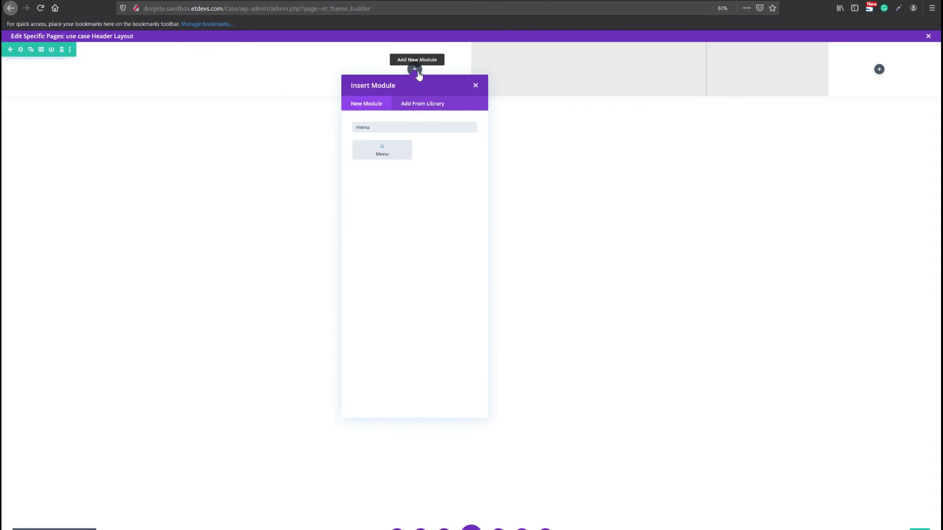
pyautogui.press('Return')
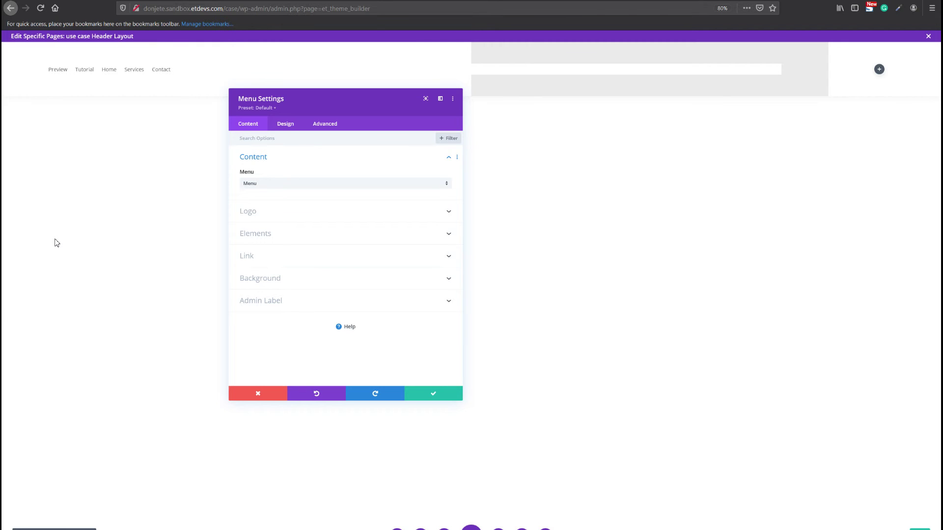
# Step: Add furniture-icon-22.png from the media library as the menu's logo and remove the module's background color
pyautogui.click(381, 217)
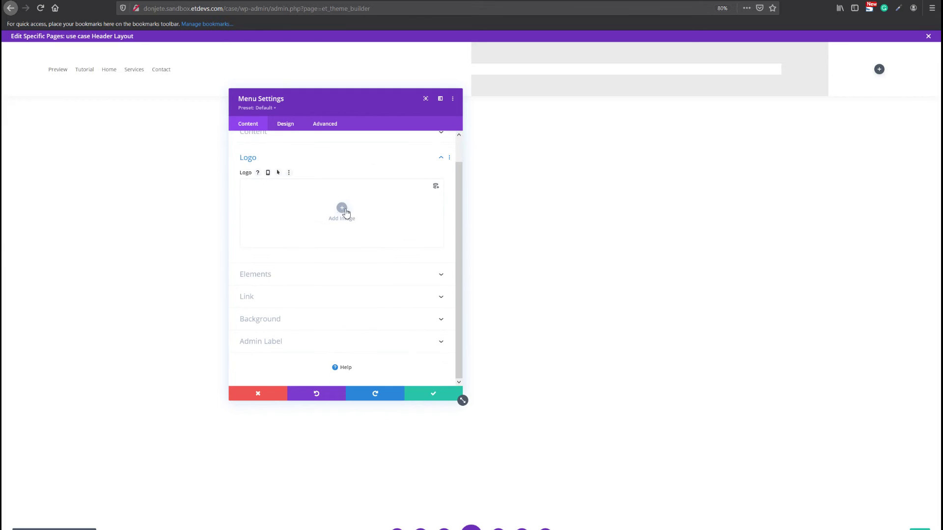
pyautogui.click(342, 208)
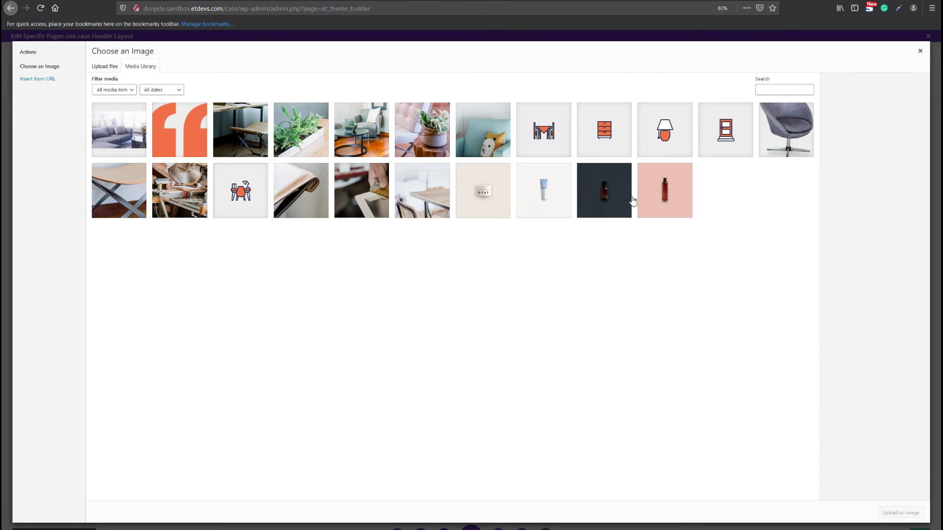
pyautogui.click(587, 142)
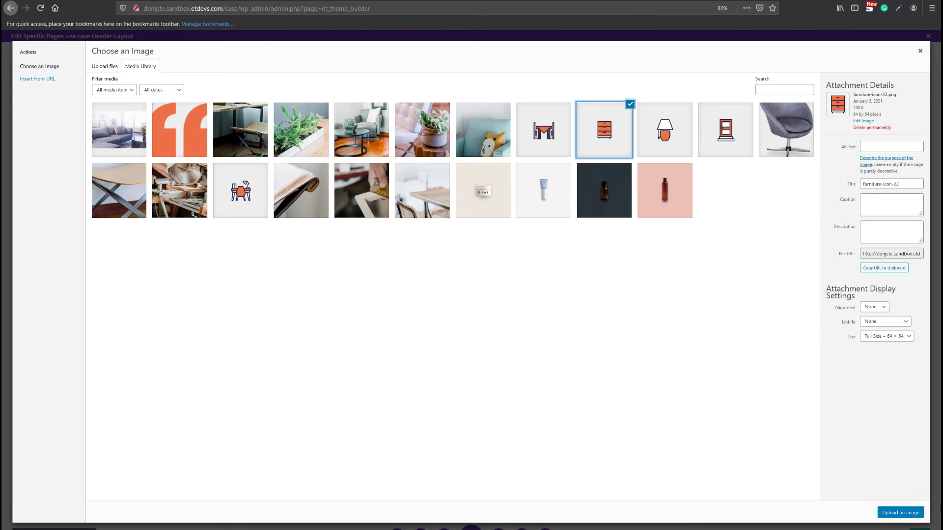
pyautogui.click(895, 512)
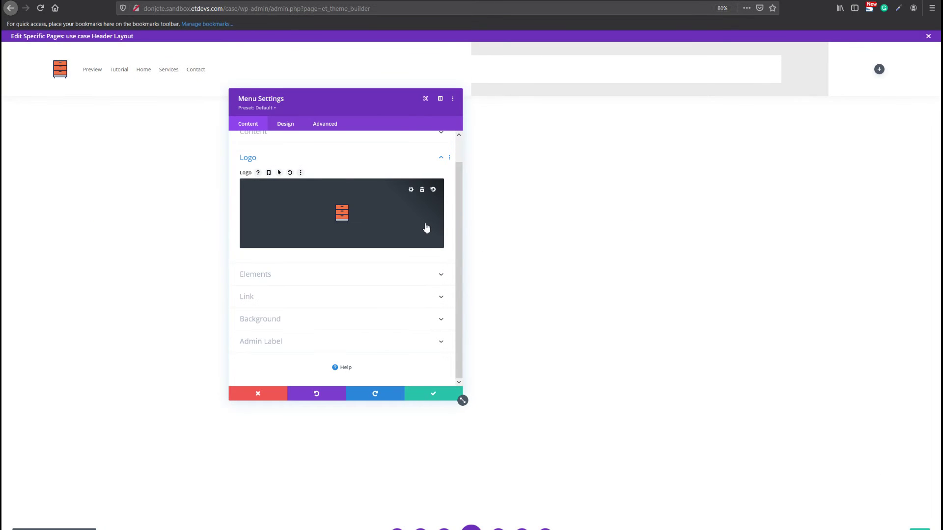
pyautogui.click(330, 321)
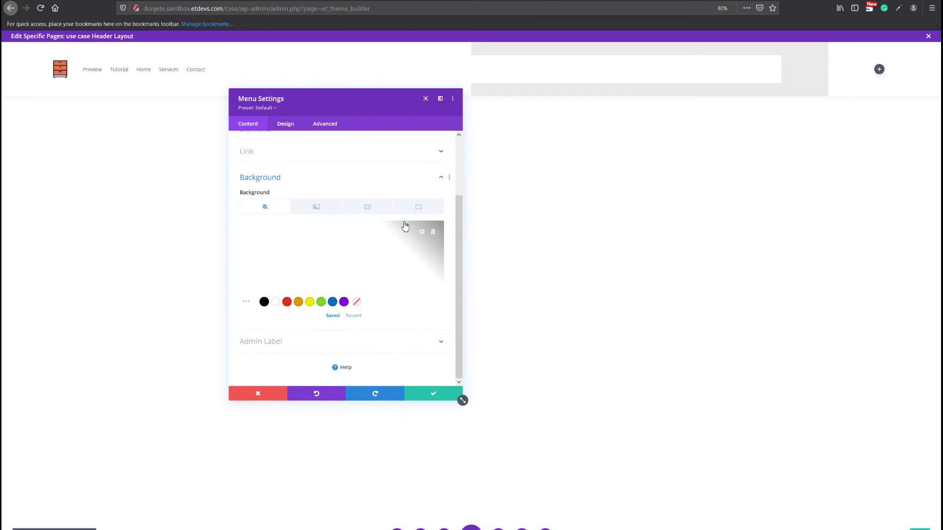
pyautogui.click(432, 233)
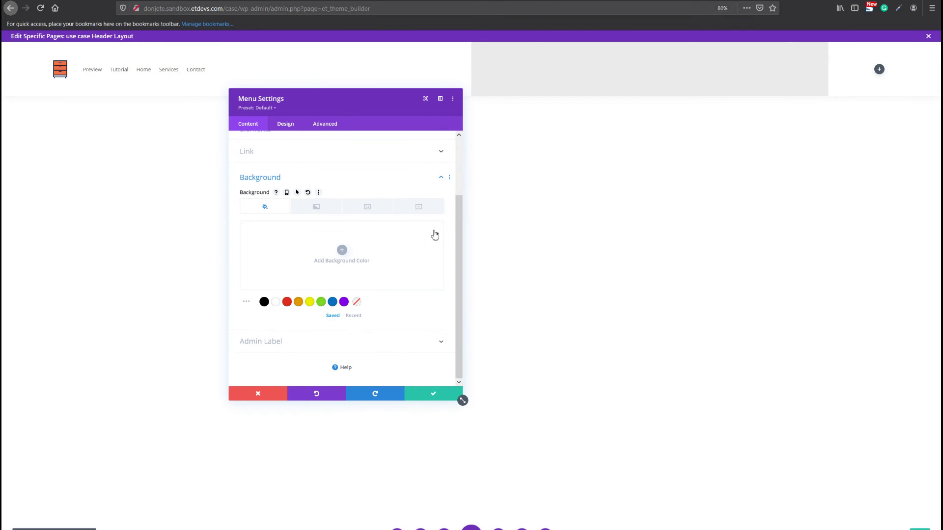
# Step: Style the menu text in black Playfair Display at 19px with a 1.4em line height and right alignment
pyautogui.click(285, 125)
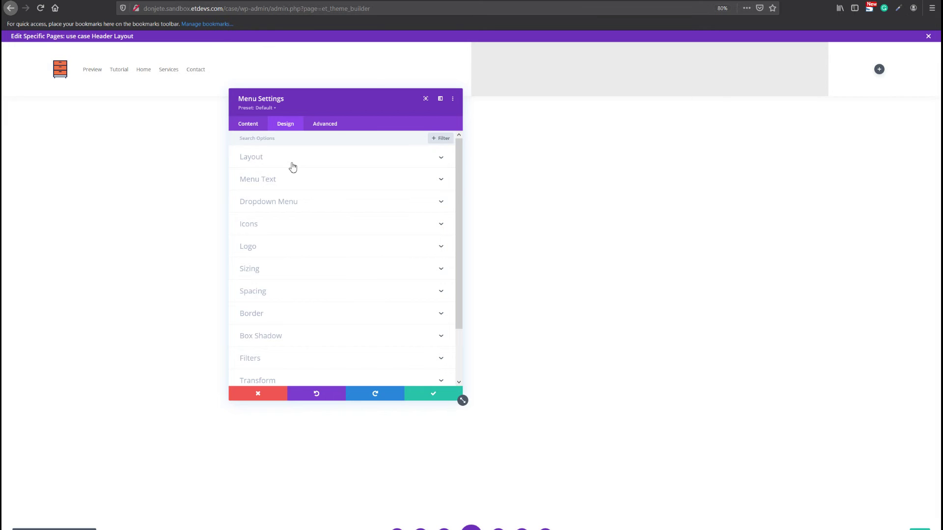
pyautogui.click(275, 179)
pyautogui.click(283, 212)
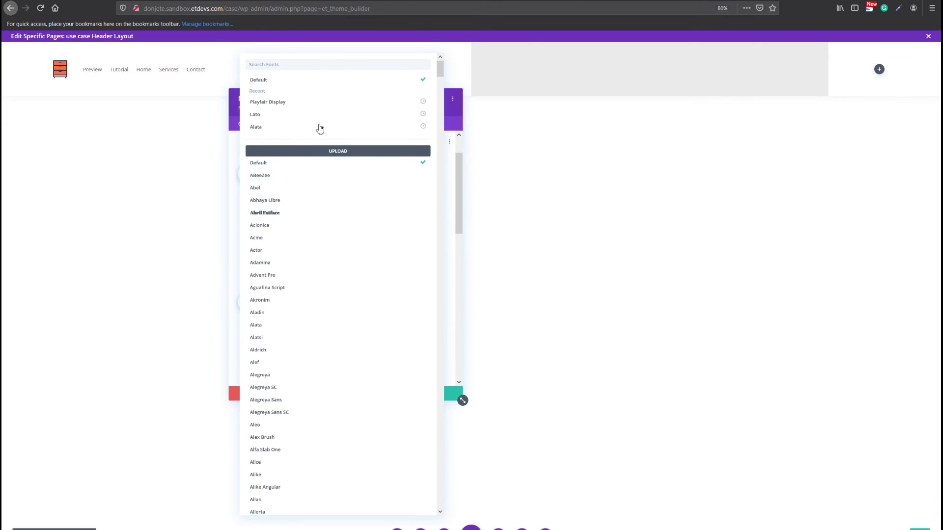
pyautogui.click(317, 103)
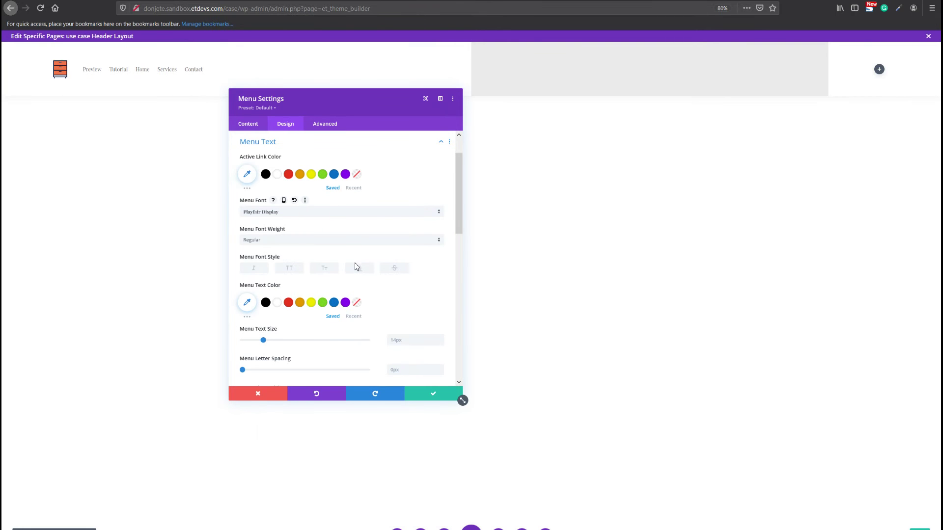
pyautogui.scroll(-1, 351, 275)
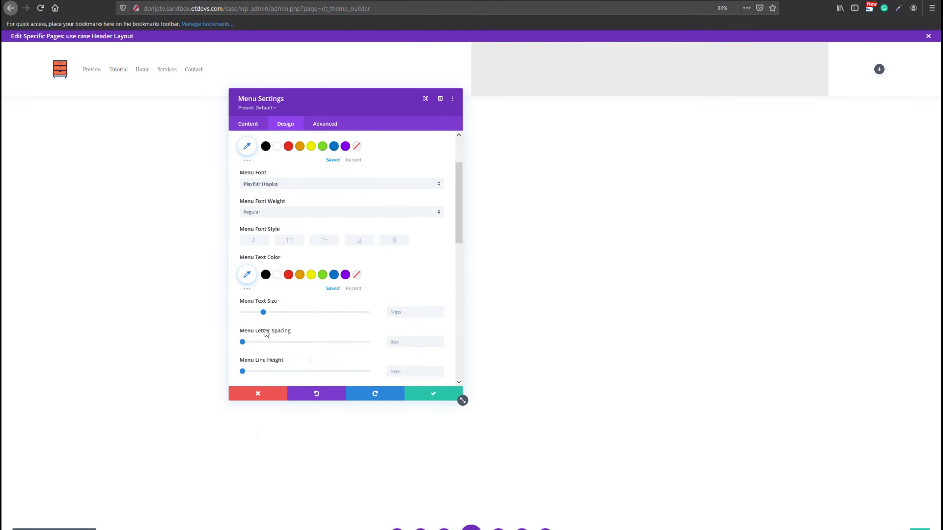
pyautogui.click(267, 277)
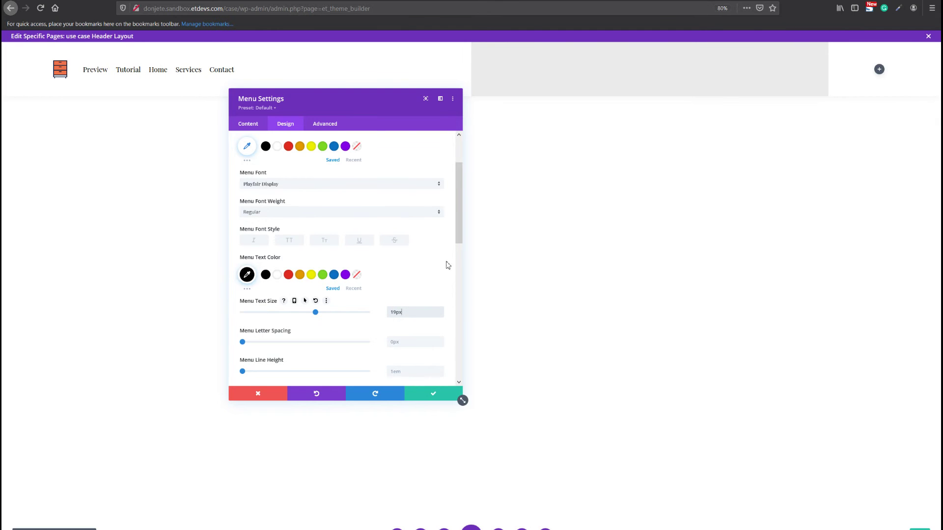
pyautogui.click(416, 369)
pyautogui.write('1.4em')
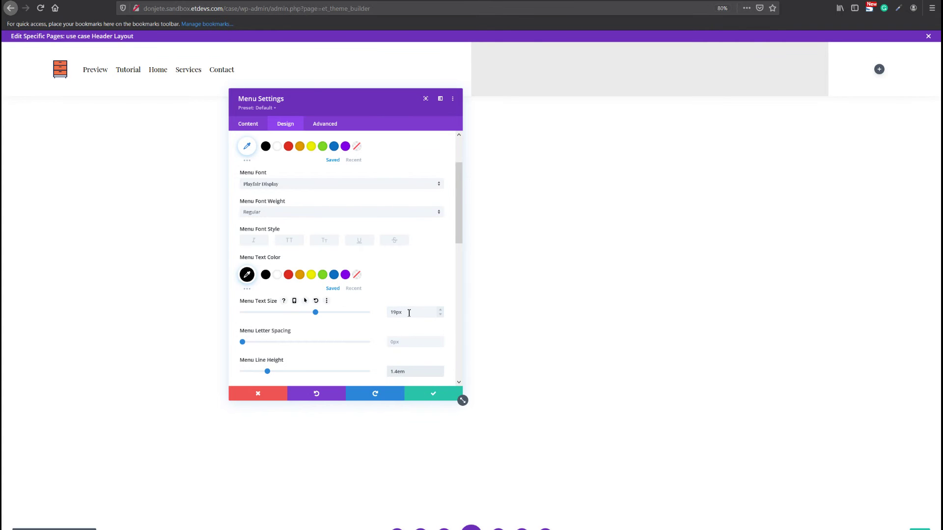
pyautogui.scroll(-4, 359, 317)
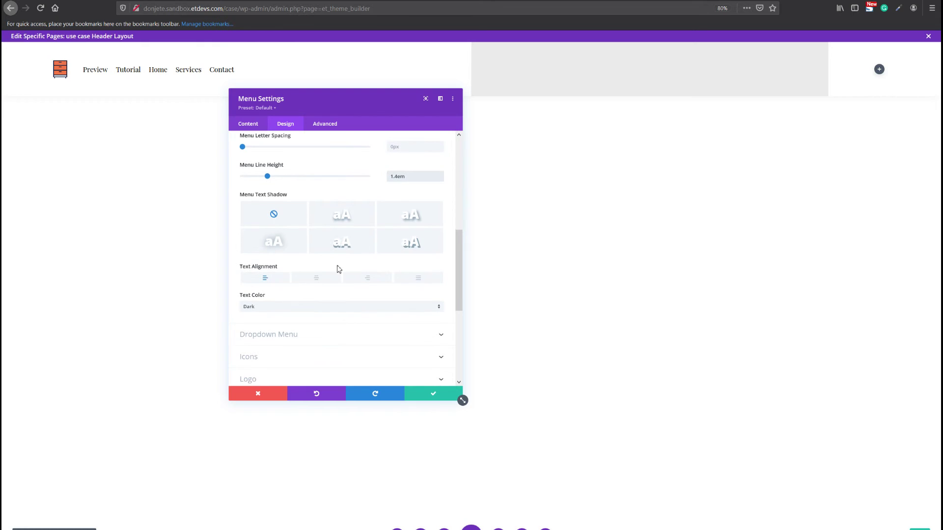
pyautogui.click(357, 279)
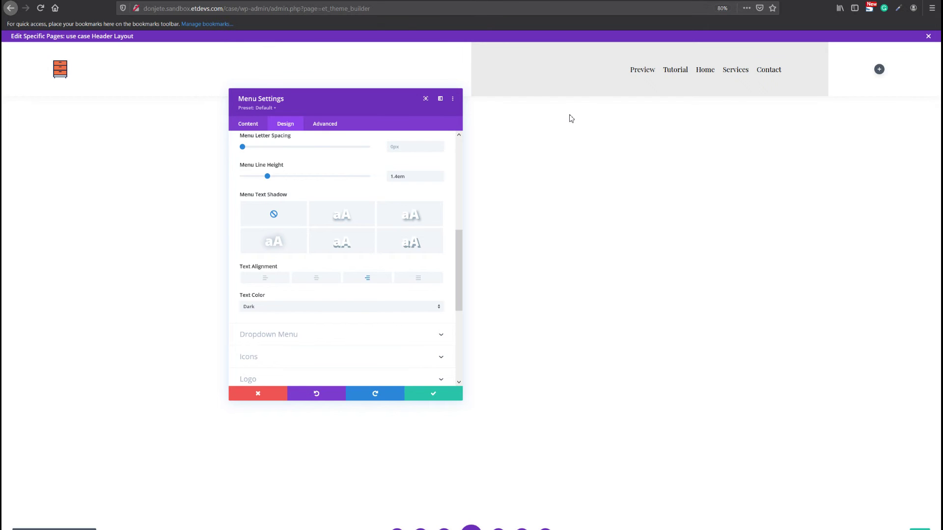
# Step: Set the dropdown menu line color to white and the shopping cart, search and hamburger menu icon colors to black
pyautogui.click(314, 344)
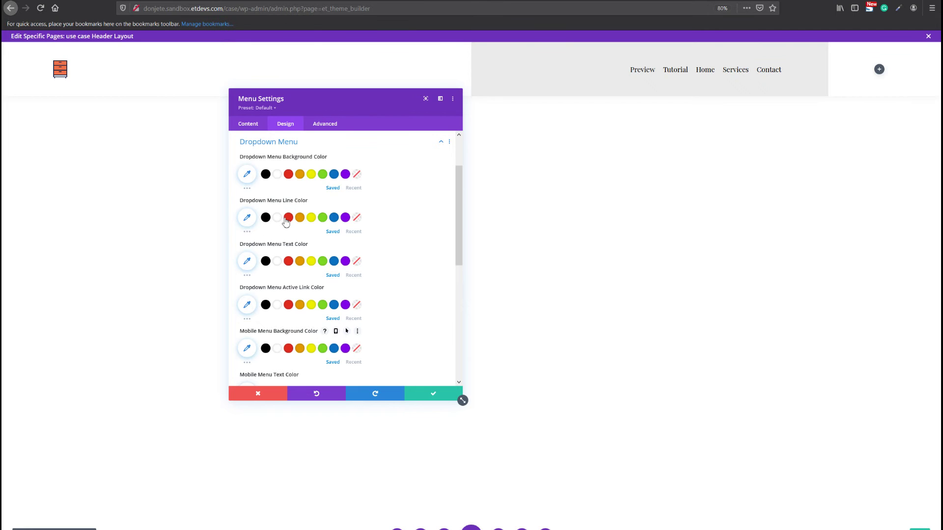
pyautogui.click(276, 219)
pyautogui.scroll(-5, 290, 278)
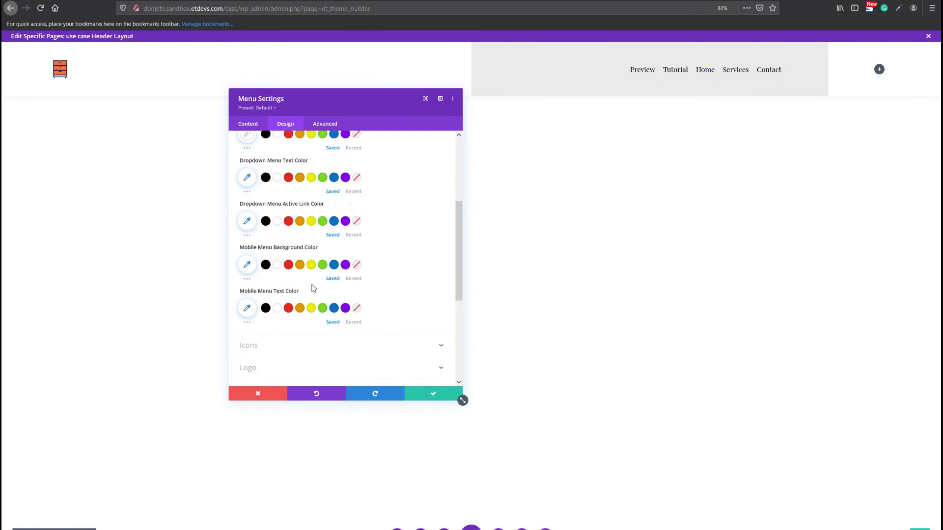
pyautogui.click(300, 240)
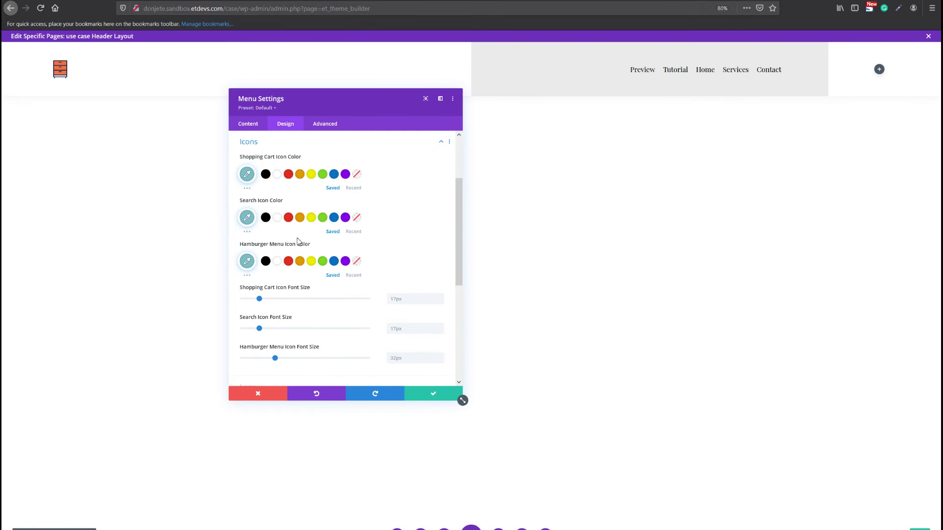
pyautogui.click(265, 174)
pyautogui.click(265, 217)
pyautogui.click(270, 264)
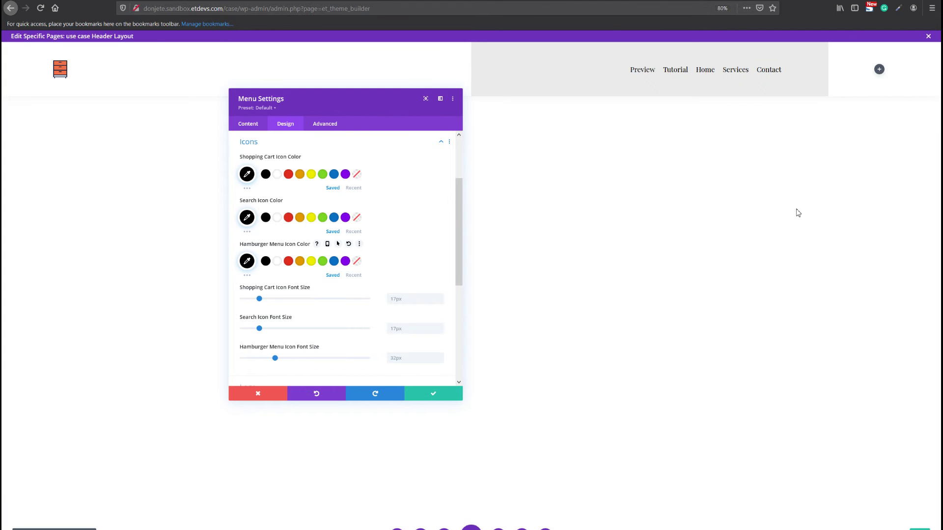
# Step: Set the menu's logo max width to 200px, width to 100% and module alignment to center, and save the module
pyautogui.scroll(-3, 368, 344)
pyautogui.click(261, 328)
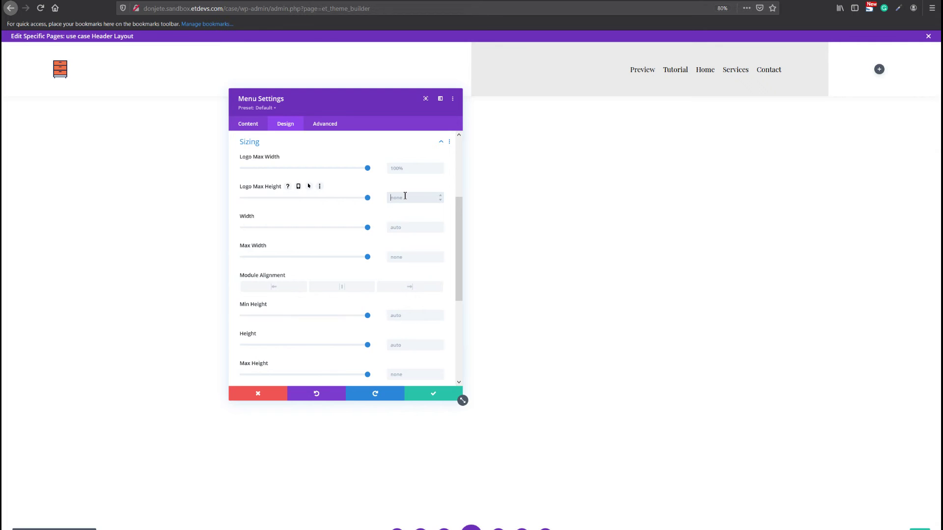
pyautogui.click(400, 169)
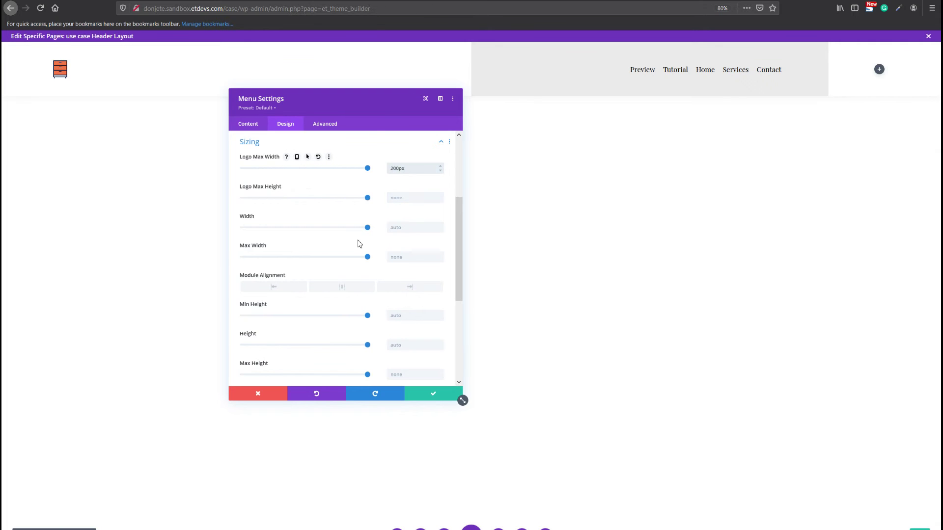
pyautogui.click(392, 229)
pyautogui.write('100')
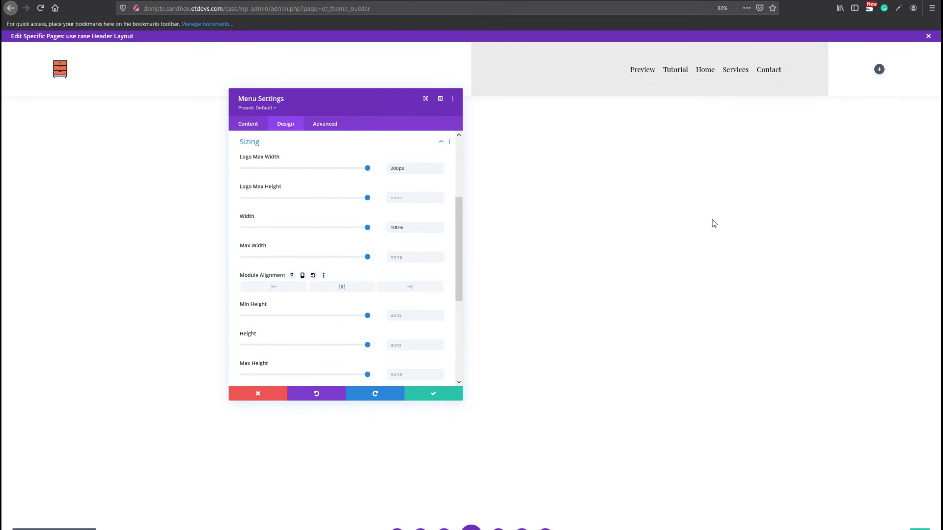
pyautogui.click(432, 396)
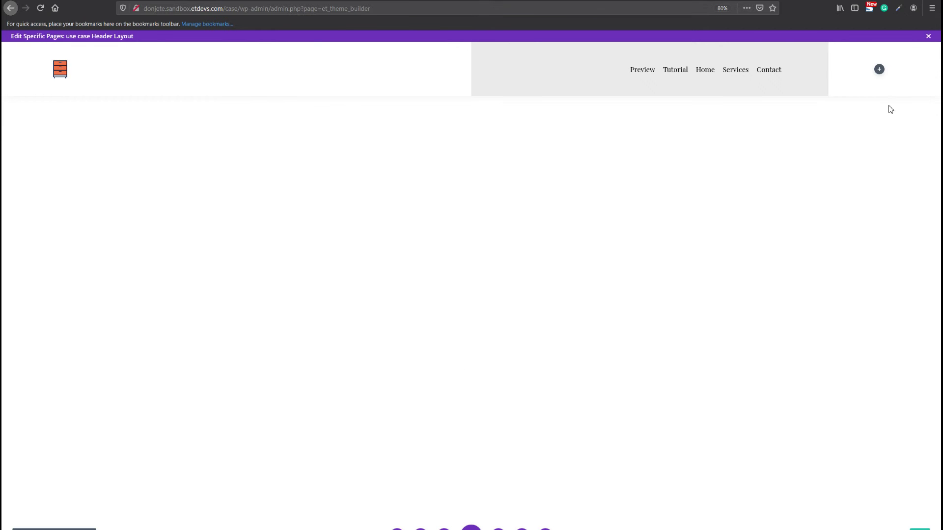
# Step: Insert a Blurb module into the row's second column and clear its default title and body text
pyautogui.click(878, 69)
pyautogui.write('blurb')
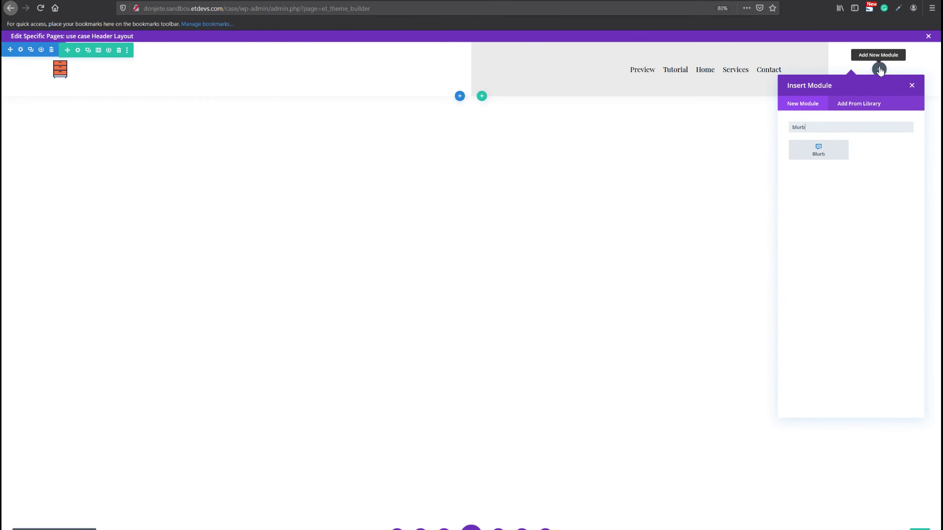
pyautogui.press('Return')
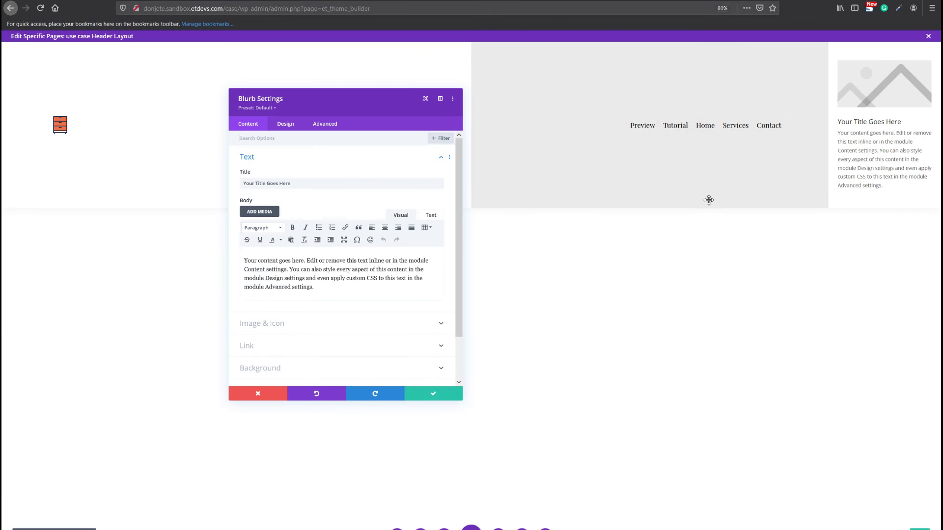
pyautogui.tripleClick(352, 184)
pyautogui.press('BackSpace')
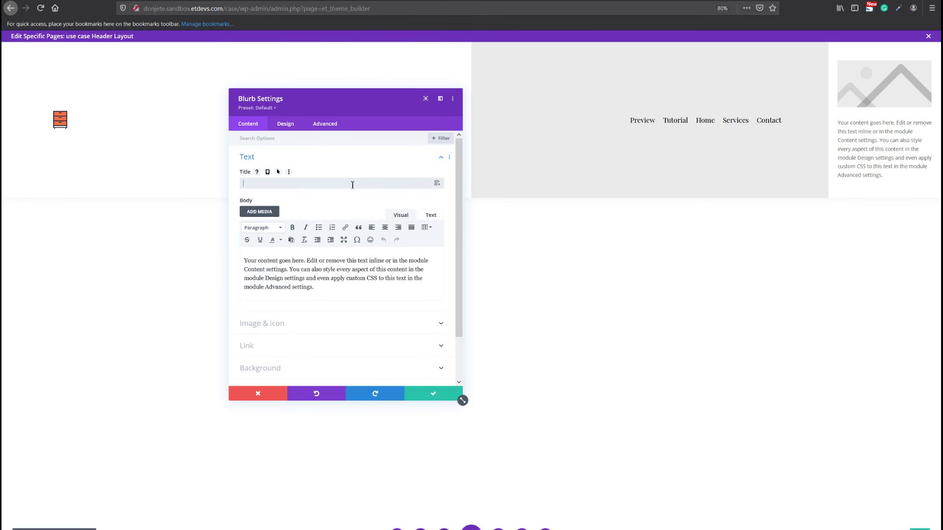
pyautogui.tripleClick(273, 274)
pyautogui.press('BackSpace')
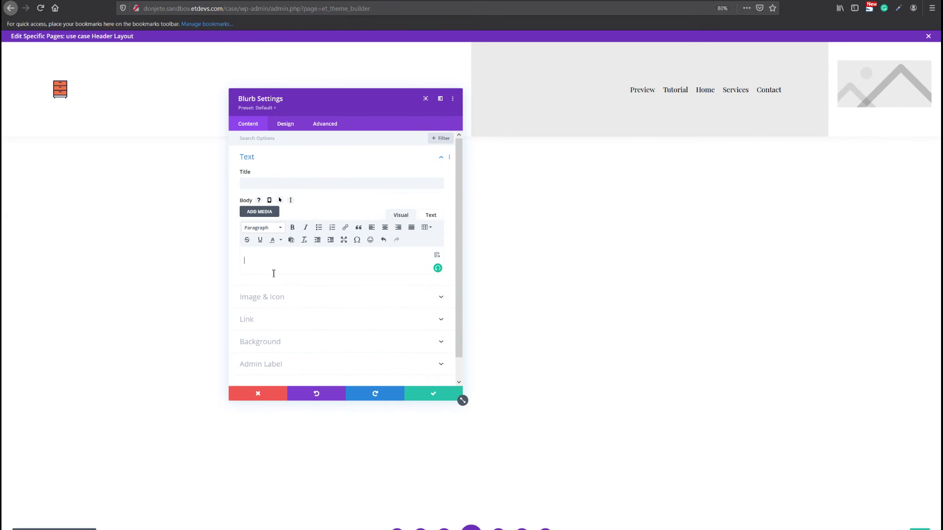
# Step: Enable the blurb's icon option and paste the copied Image & Icon settings to apply the phone icon
pyautogui.click(270, 296)
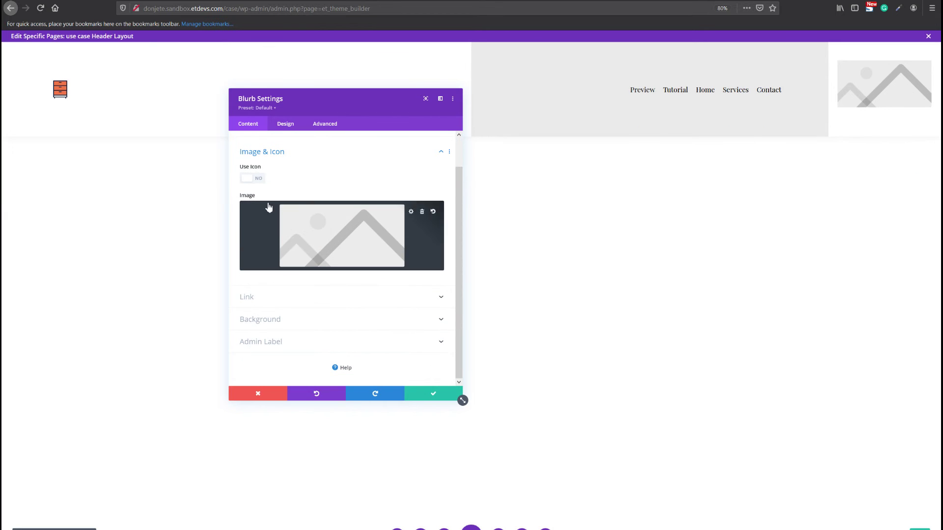
pyautogui.click(253, 179)
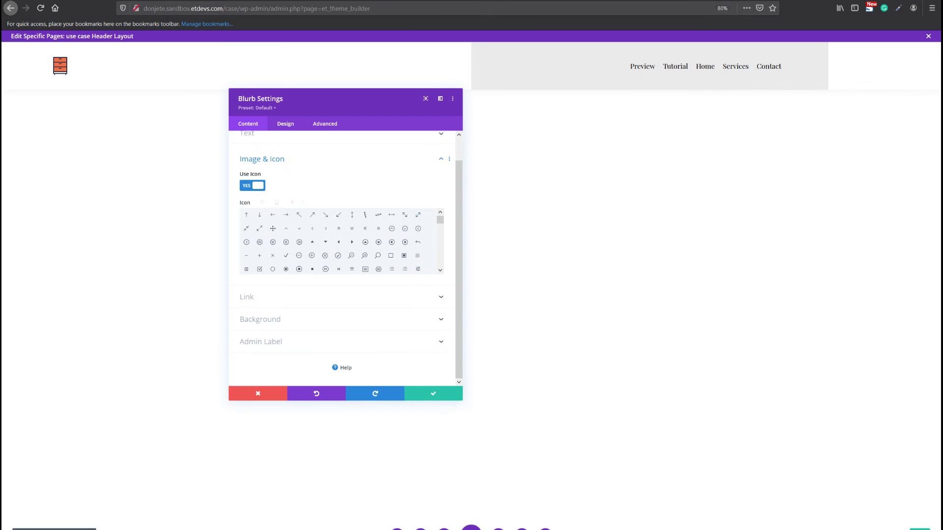
pyautogui.scroll(-3, 435, 237)
pyautogui.scroll(-10, 435, 238)
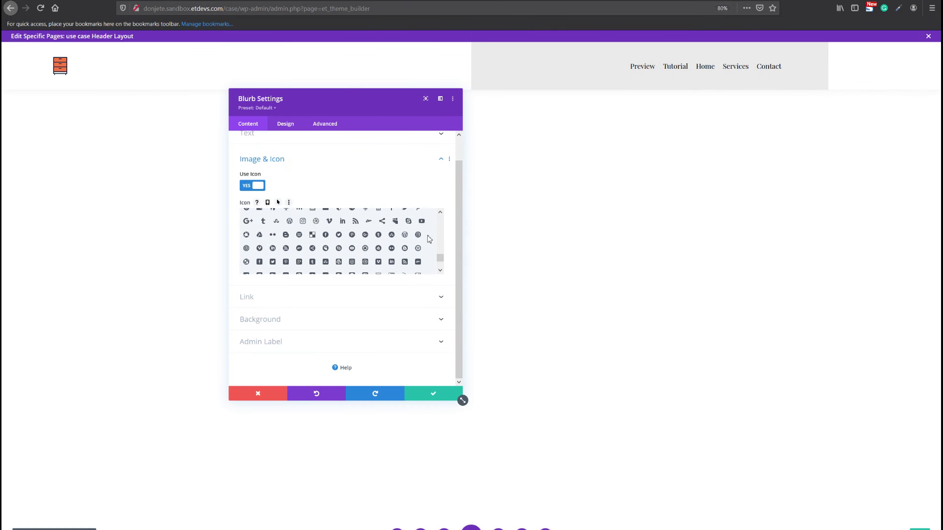
pyautogui.scroll(5, 344, 244)
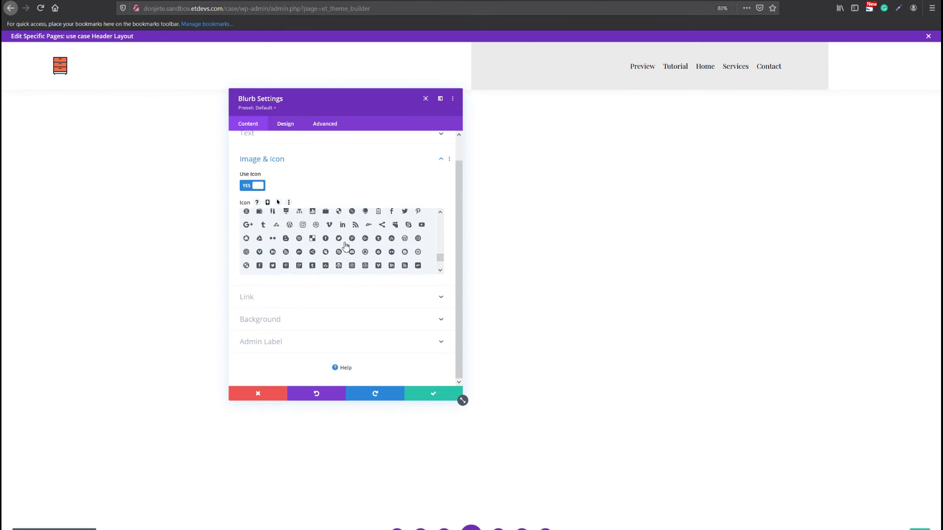
pyautogui.scroll(6, 363, 249)
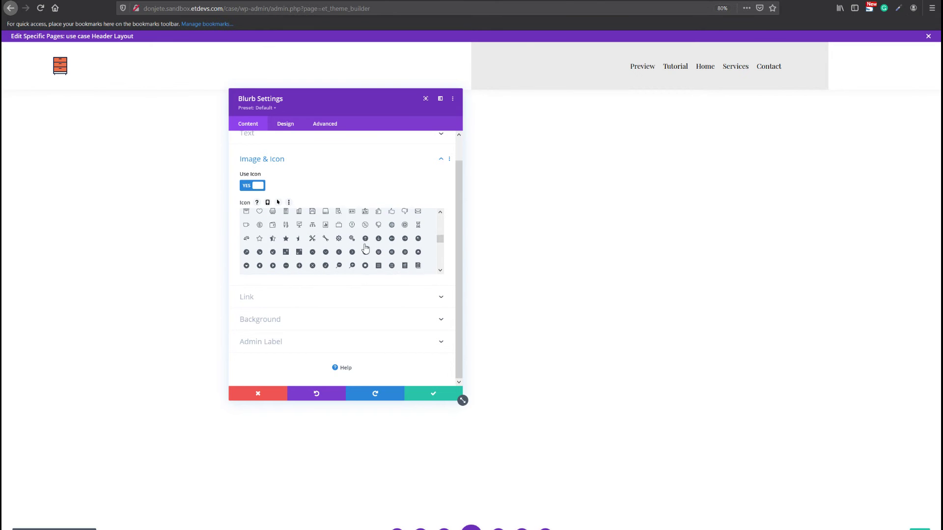
pyautogui.scroll(-8, 365, 248)
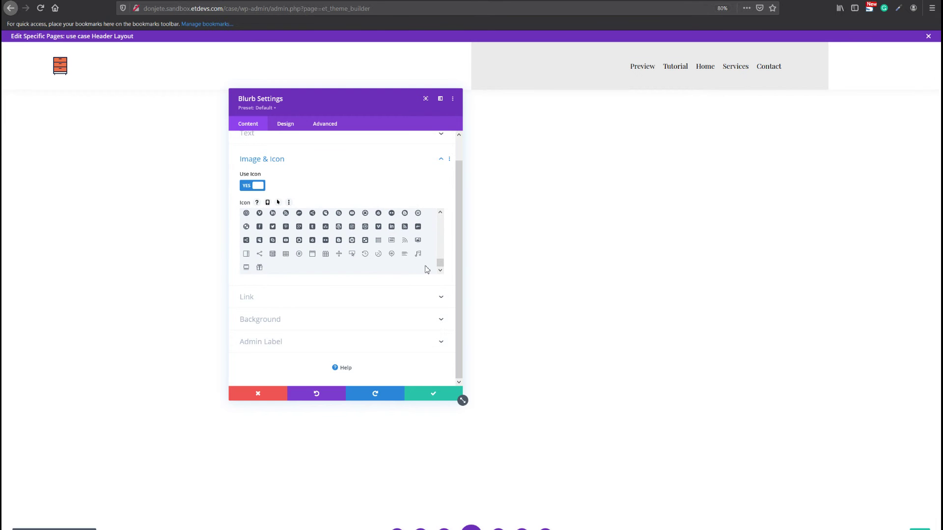
pyautogui.scroll(1, 442, 261)
pyautogui.moveTo(442, 261); pyautogui.dragTo(447, 241)
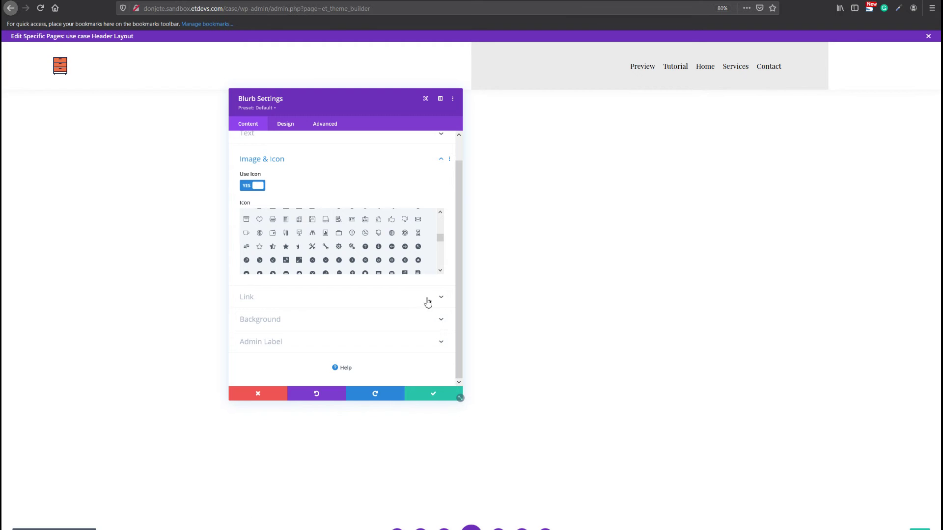
pyautogui.rightClick(336, 159)
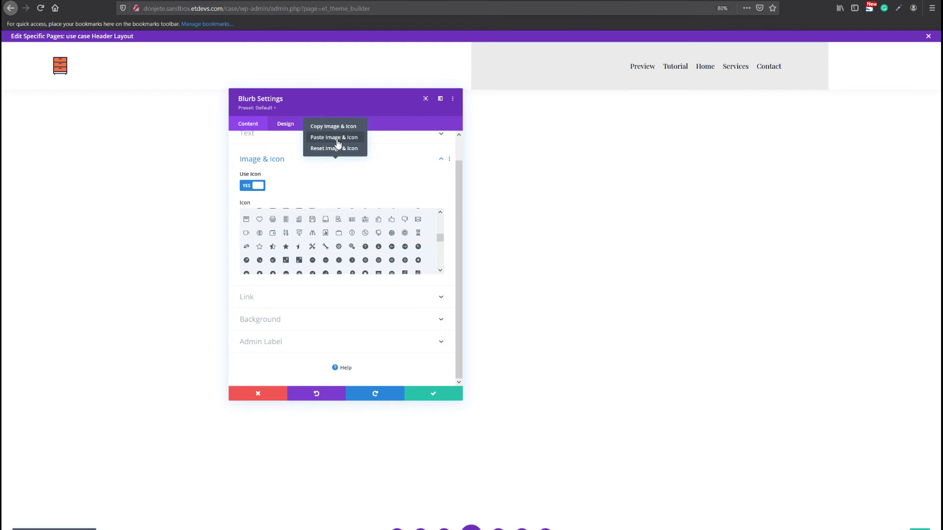
pyautogui.click(337, 144)
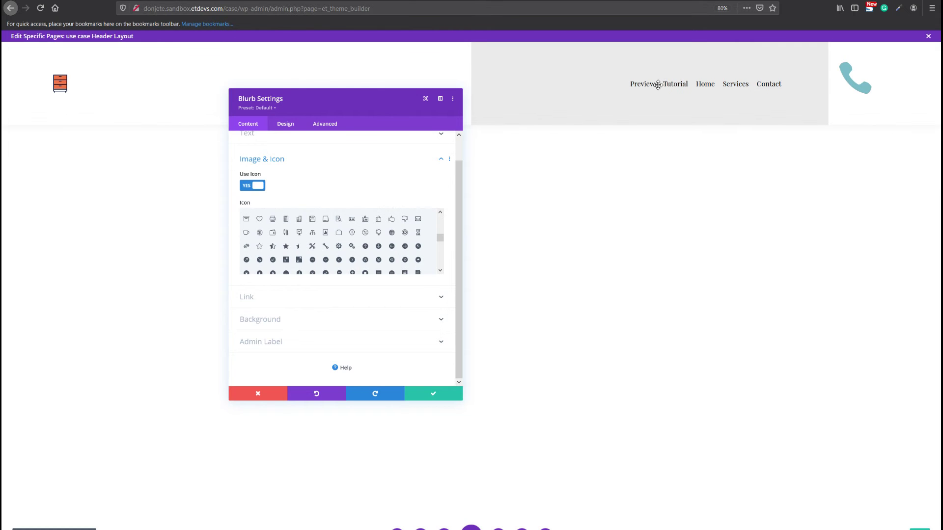
# Step: Set the phone blurb's default icon color to #dbdbdb in the Image & Icon design options
pyautogui.click(294, 129)
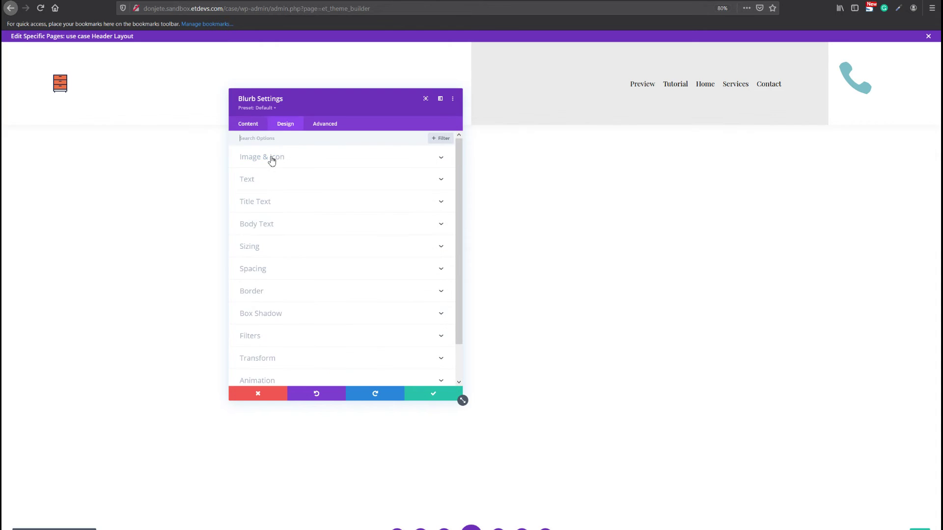
pyautogui.click(271, 159)
pyautogui.moveTo(271, 174)
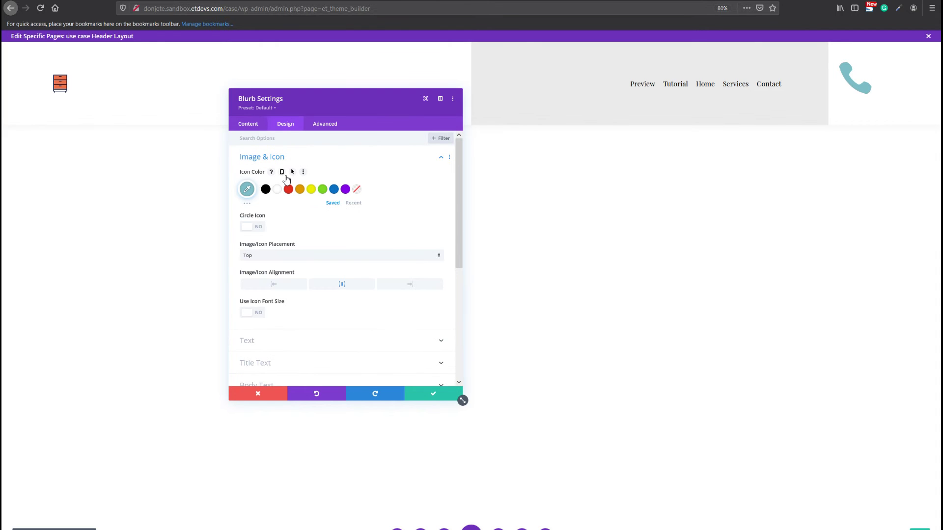
pyautogui.click(248, 190)
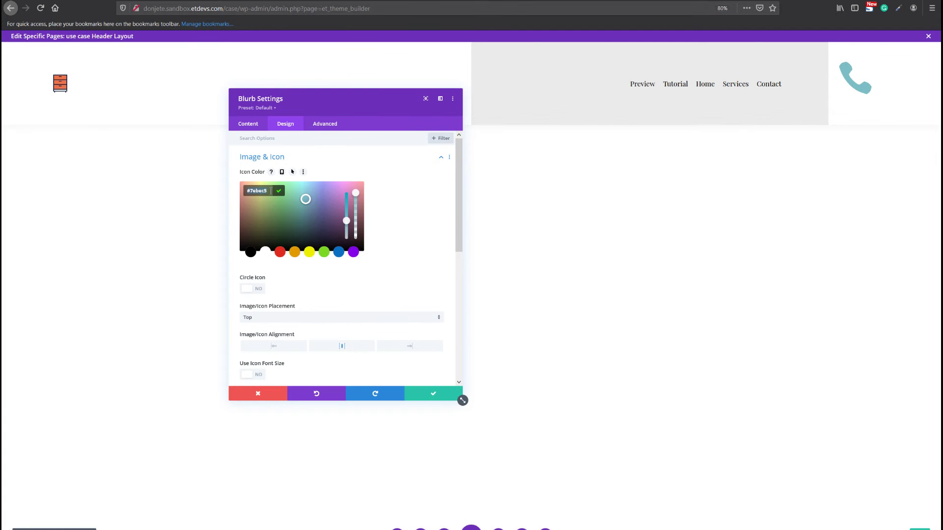
pyautogui.write('dbdbd')
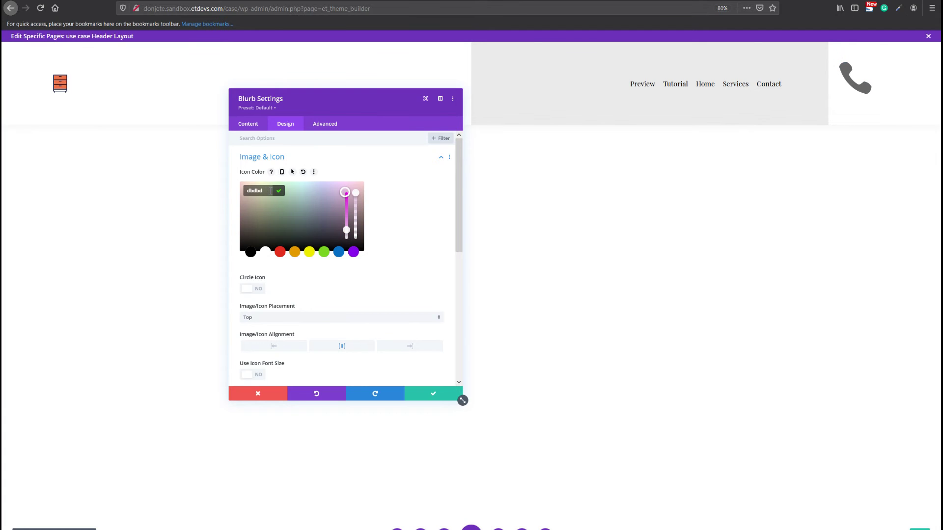
pyautogui.write('b')
pyautogui.press('Return')
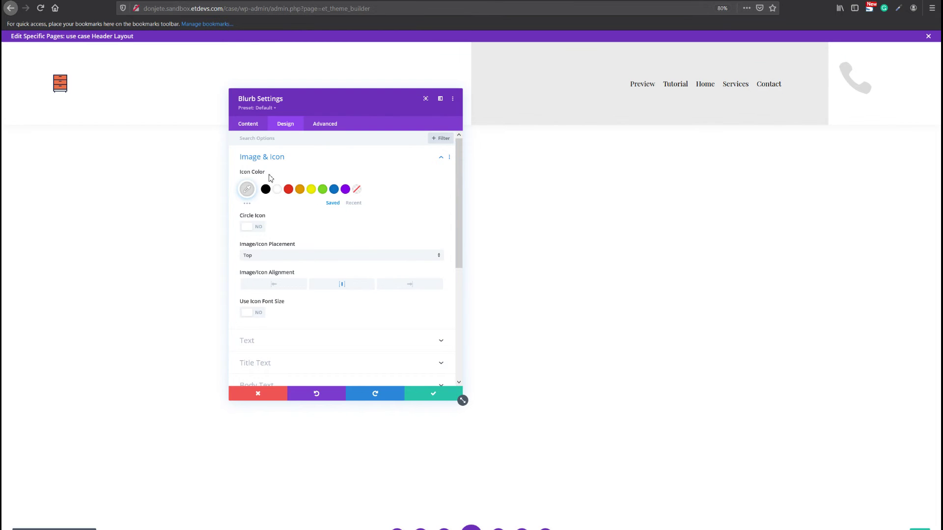
# Step: Enable the hover state for the blurb's icon color and set the hover color to black
pyautogui.click(292, 172)
pyautogui.click(369, 190)
pyautogui.click(267, 214)
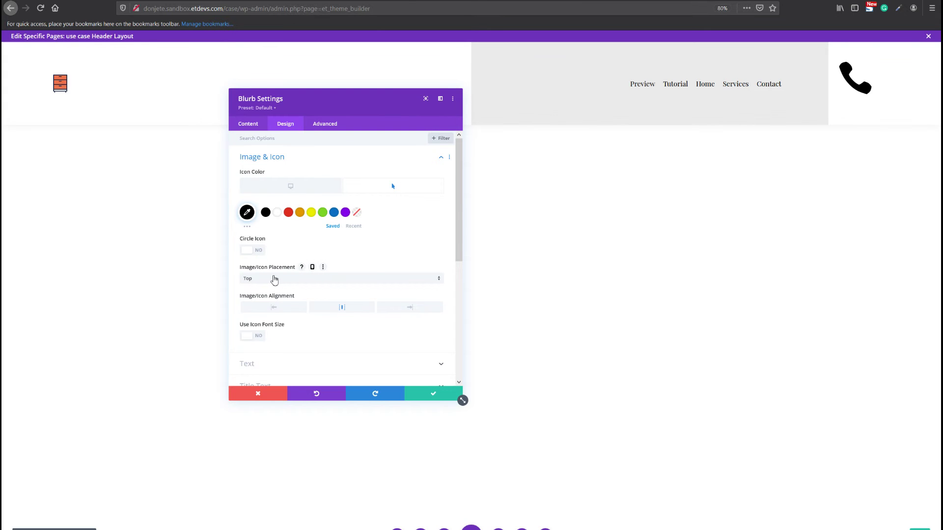
# Step: Enable the blurb's custom icon font size, set it to 200%, and check the icons on the finished preview page
pyautogui.click(258, 337)
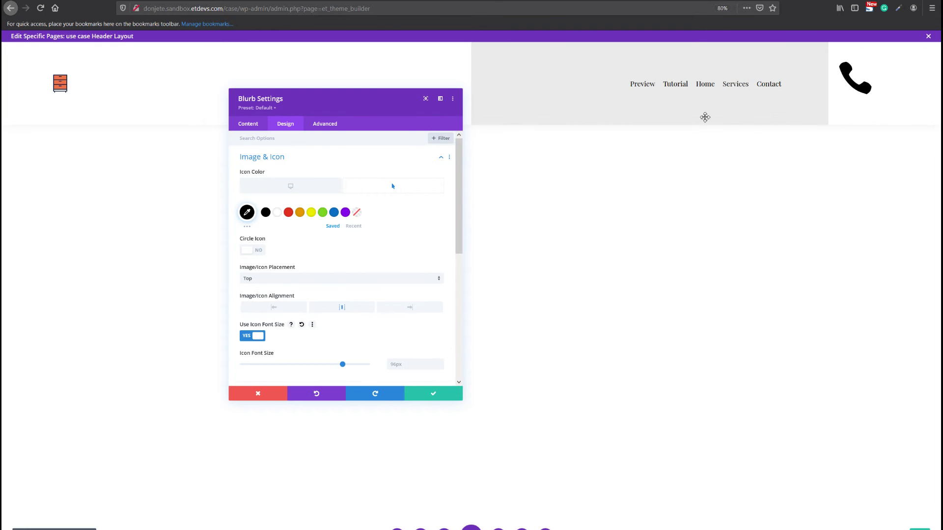
pyautogui.doubleClick(408, 364)
pyautogui.write('2')
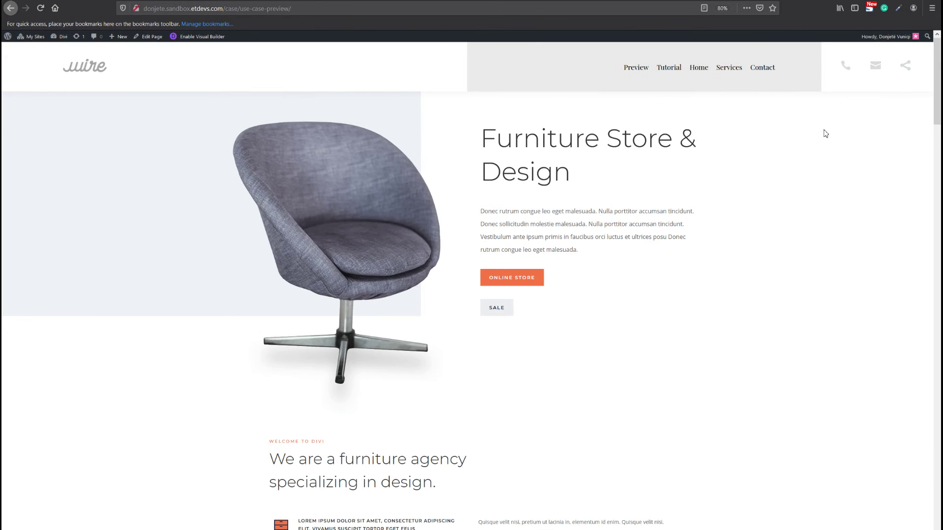
pyautogui.scroll(-2, 826, 134)
pyautogui.scroll(4, 825, 138)
pyautogui.scroll(-2, 825, 140)
pyautogui.scroll(2, 824, 140)
pyautogui.scroll(-1, 830, 128)
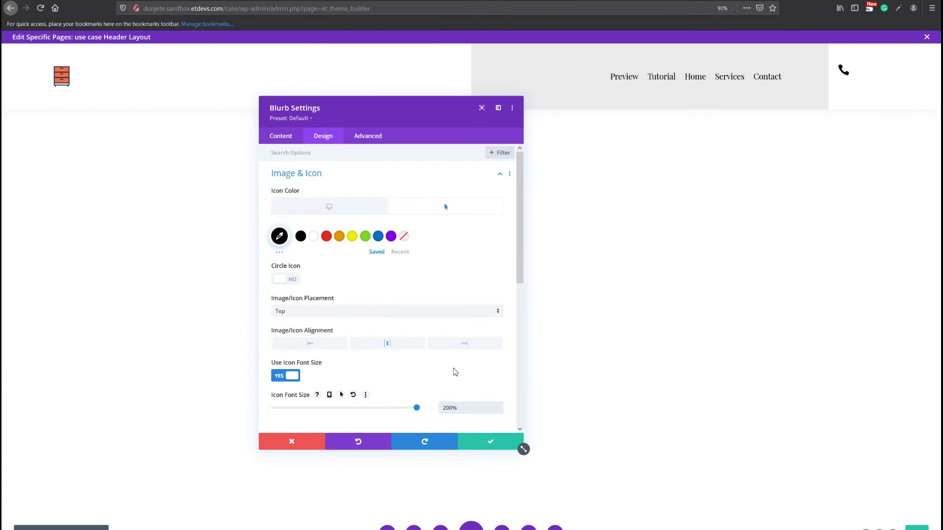
# Step: Set the blurb's content width to 100% and its width to 32% in the sizing options
pyautogui.scroll(-2, 462, 363)
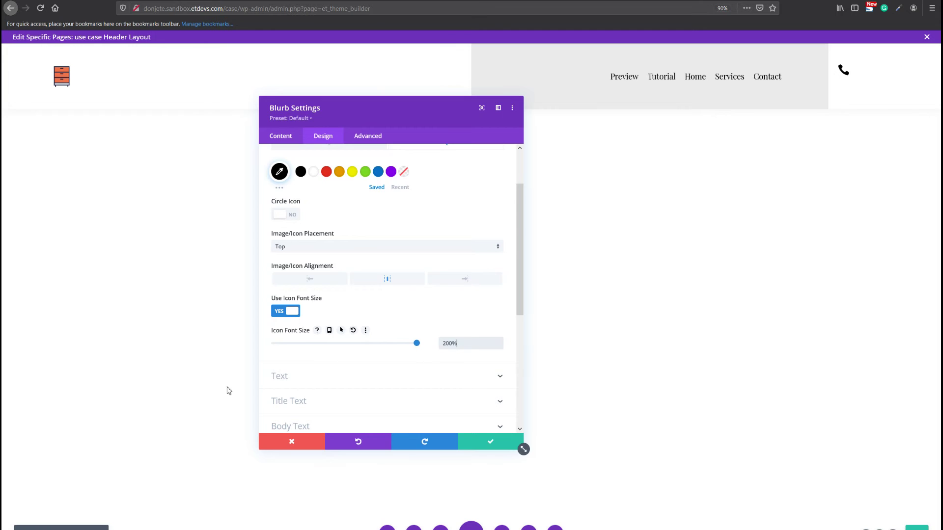
pyautogui.scroll(-3, 326, 381)
pyautogui.click(312, 294)
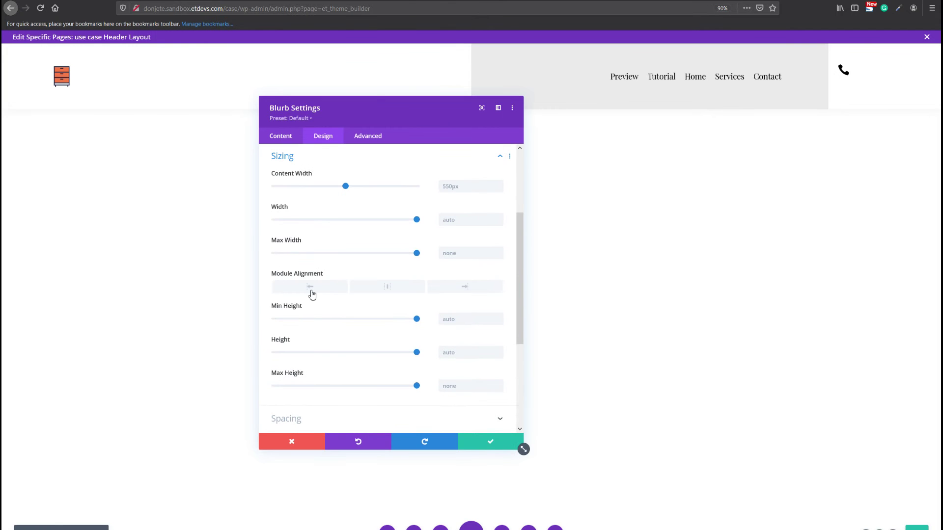
pyautogui.click(458, 190)
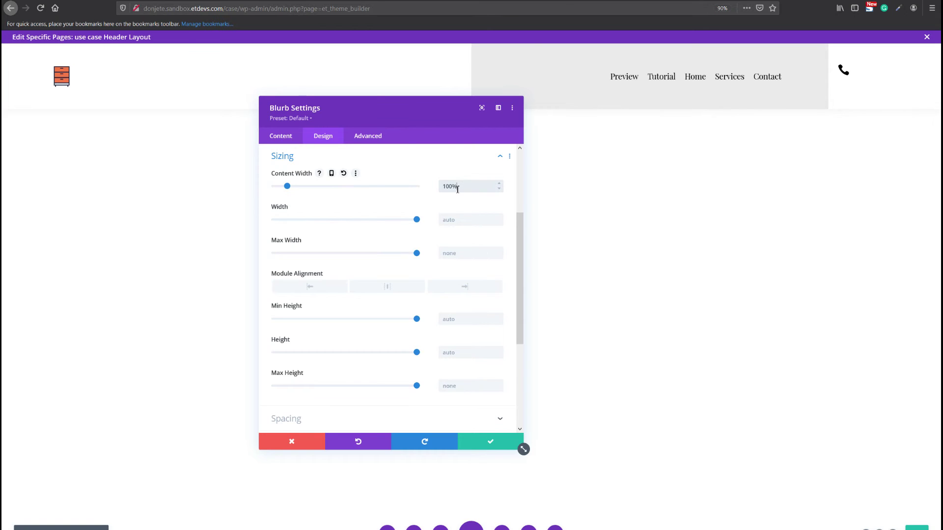
pyautogui.click(474, 214)
pyautogui.write('32')
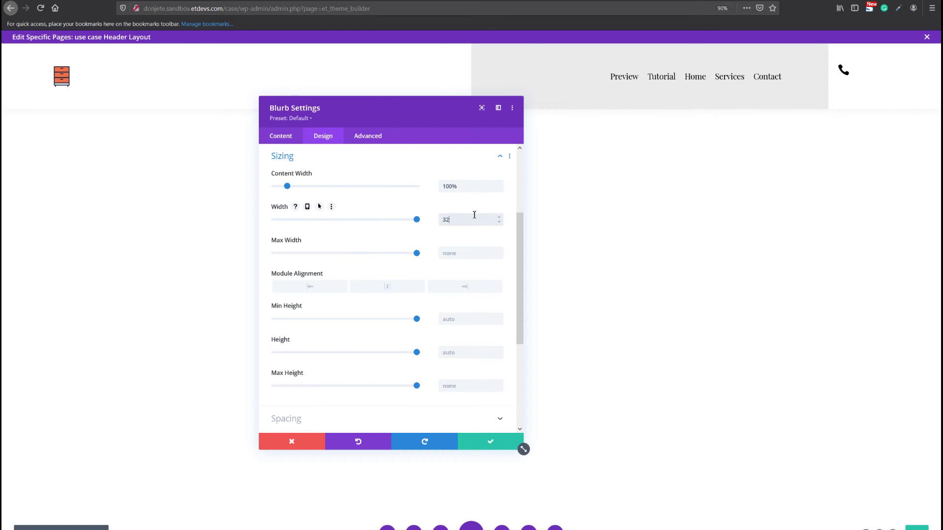
pyautogui.write('%')
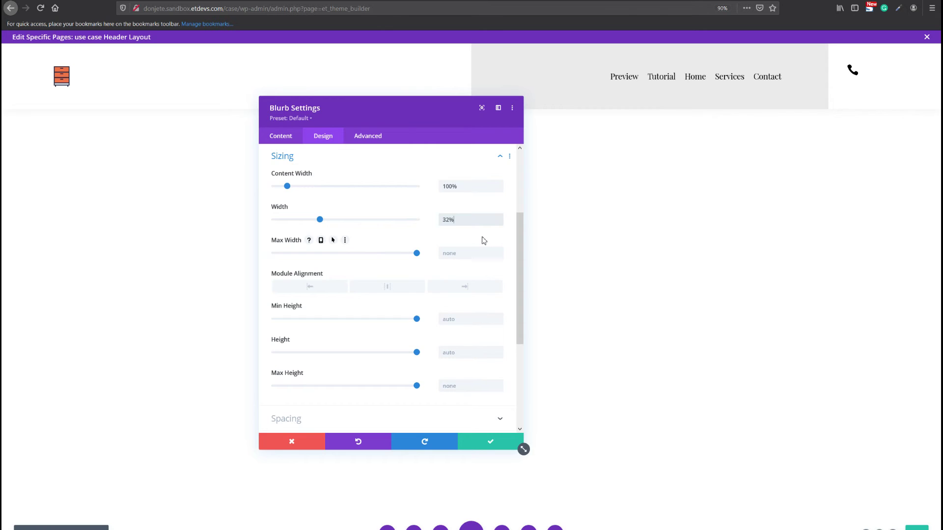
pyautogui.tripleClick(456, 220)
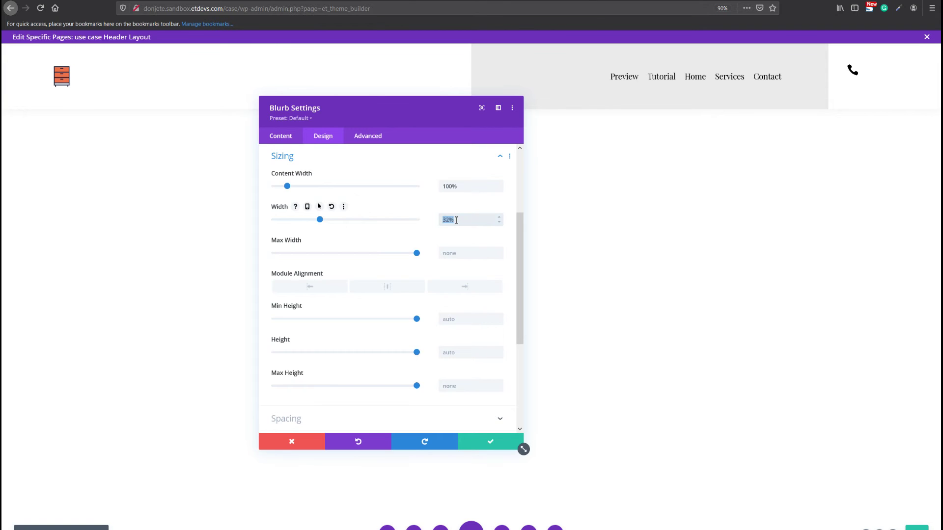
pyautogui.click(456, 220)
pyautogui.tripleClick(451, 220)
pyautogui.click(466, 233)
pyautogui.moveTo(460, 221); pyautogui.dragTo(441, 220)
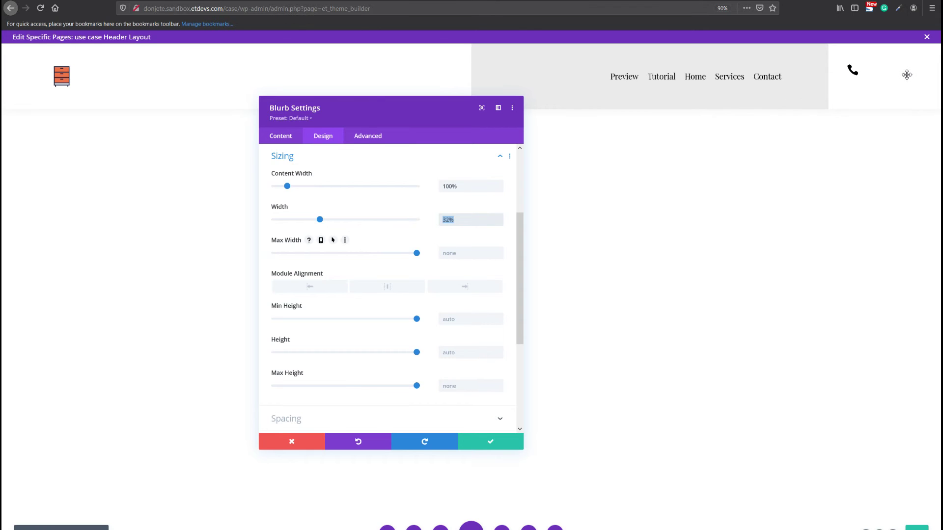
# Step: Add the custom CSS "display: inline-block;" to the blurb's main element
pyautogui.click(368, 136)
pyautogui.click(332, 196)
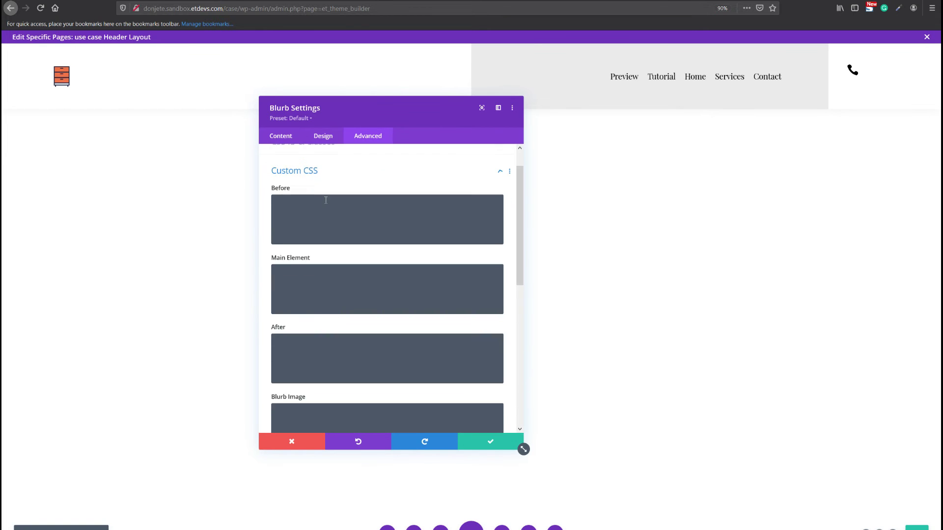
pyautogui.click(336, 262)
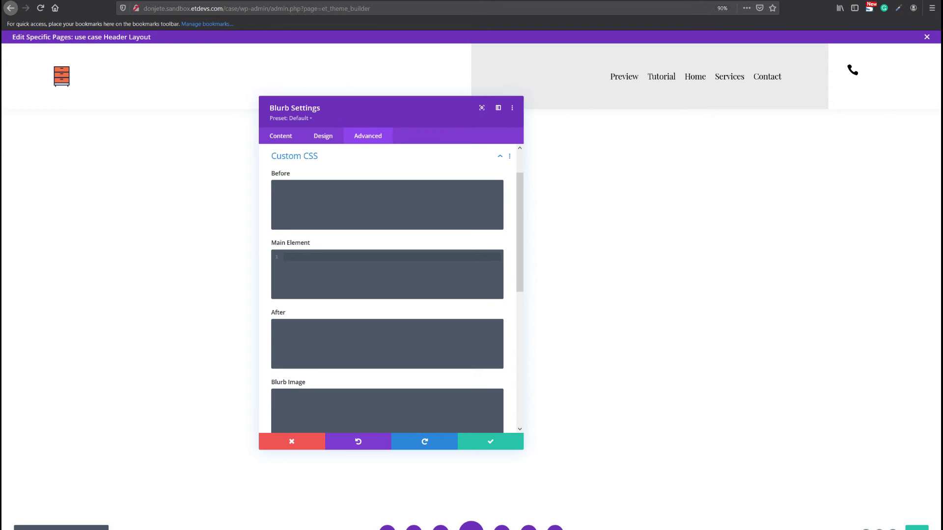
pyautogui.write('display: inline-block;')
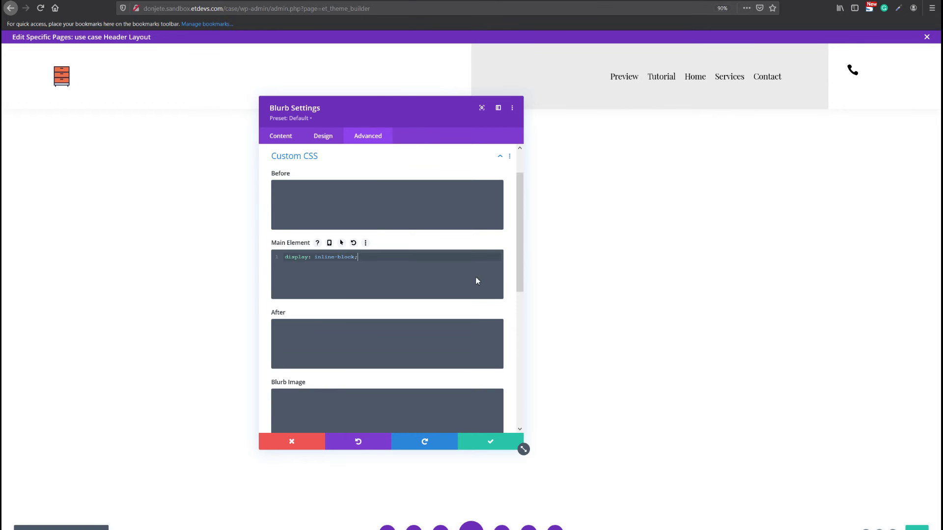
pyautogui.moveTo(372, 257); pyautogui.dragTo(281, 260)
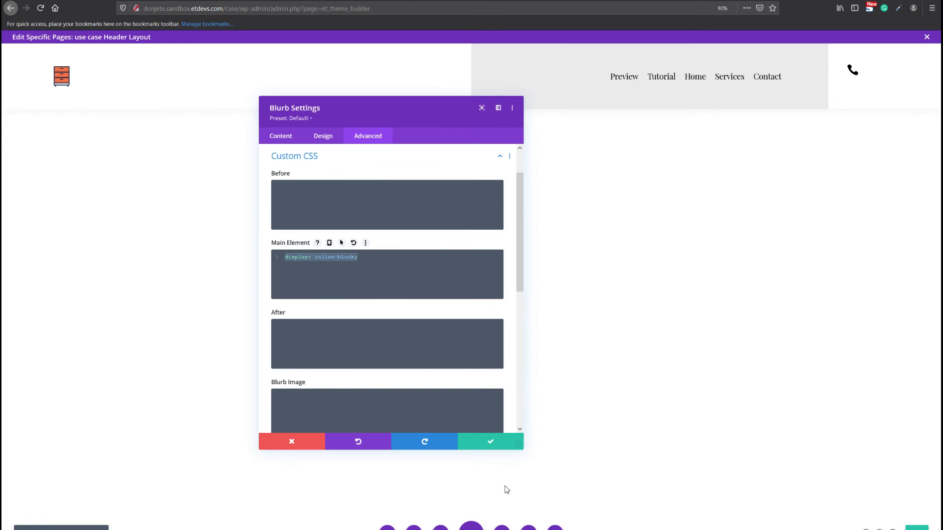
pyautogui.click(370, 263)
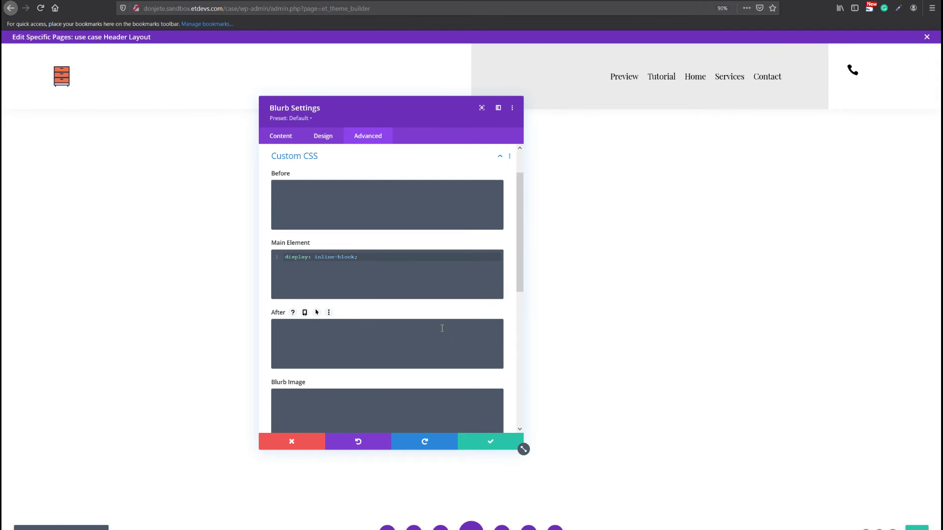
# Step: Add "margin-bottom: 0px !important;" to the blurb image's custom CSS and save the module
pyautogui.scroll(-5, 442, 328)
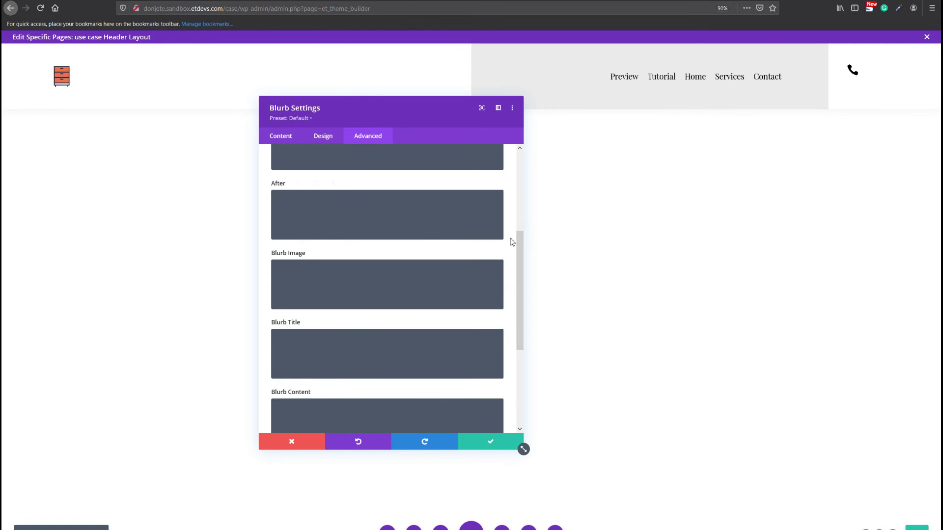
pyautogui.click(393, 280)
pyautogui.write('margin-bottom: 0px !important;')
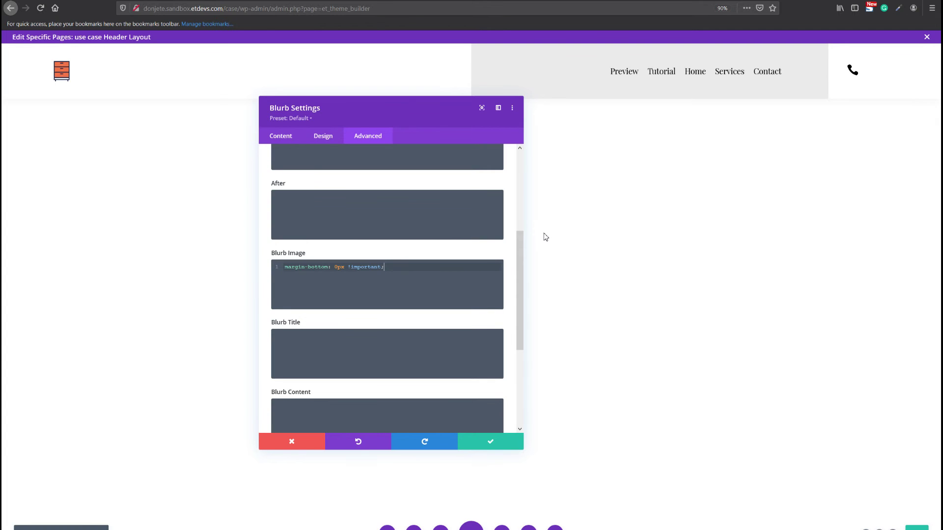
pyautogui.click(491, 442)
# Step: Duplicate the phone blurb twice so that the header column holds three blurbs side by side
pyautogui.moveTo(851, 70)
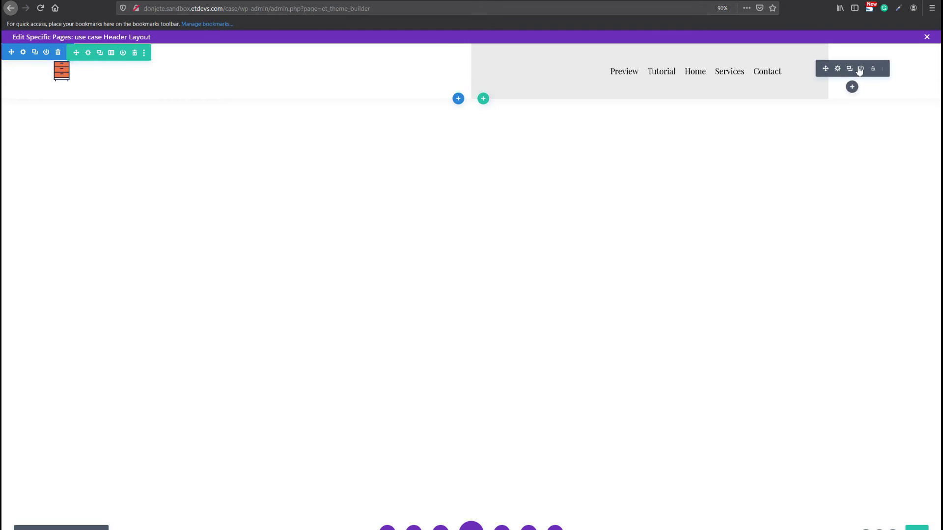
pyautogui.click(851, 70)
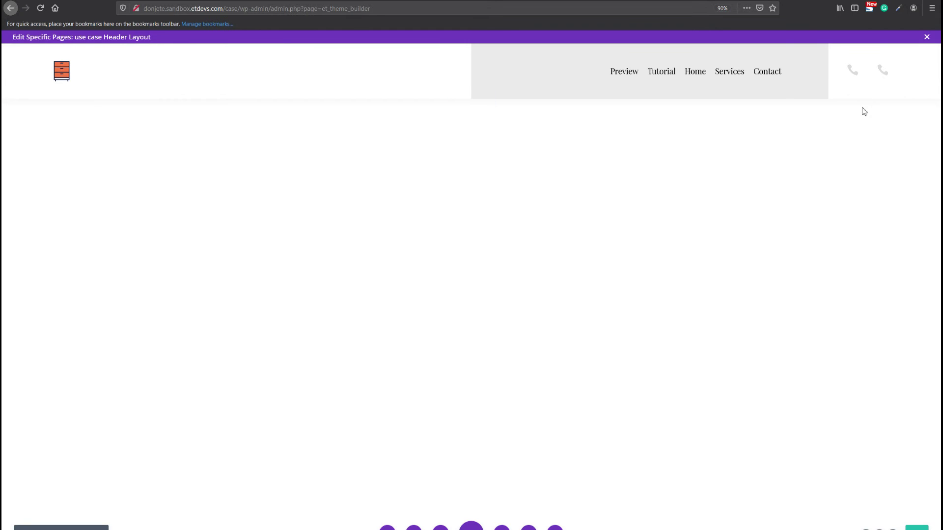
pyautogui.click(879, 69)
pyautogui.rightClick(885, 95)
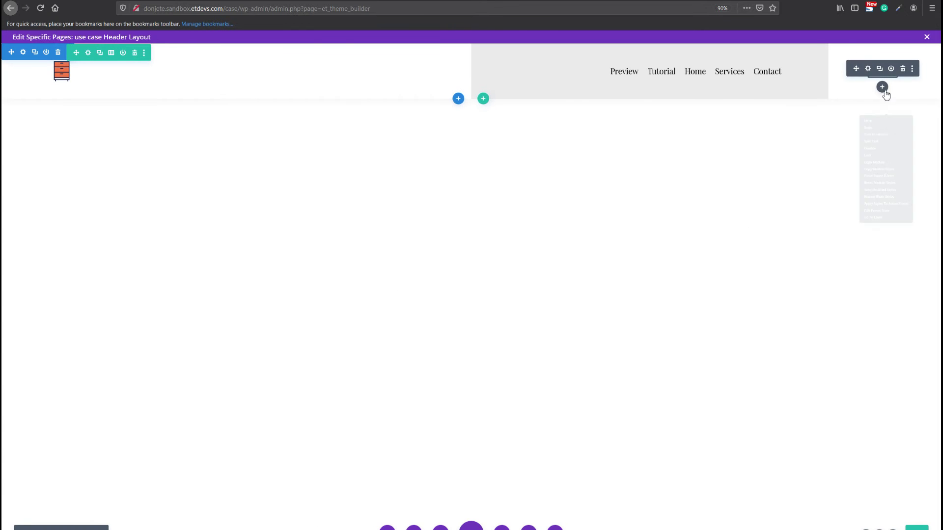
pyautogui.click(892, 182)
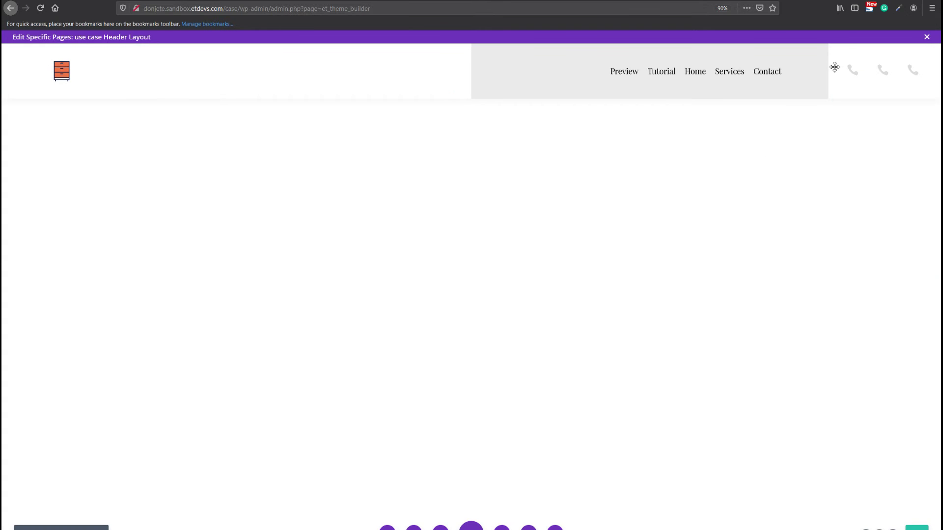
# Step: Paste the copied Image & Icon settings with the envelope icon into the second blurb and save it
pyautogui.click(866, 69)
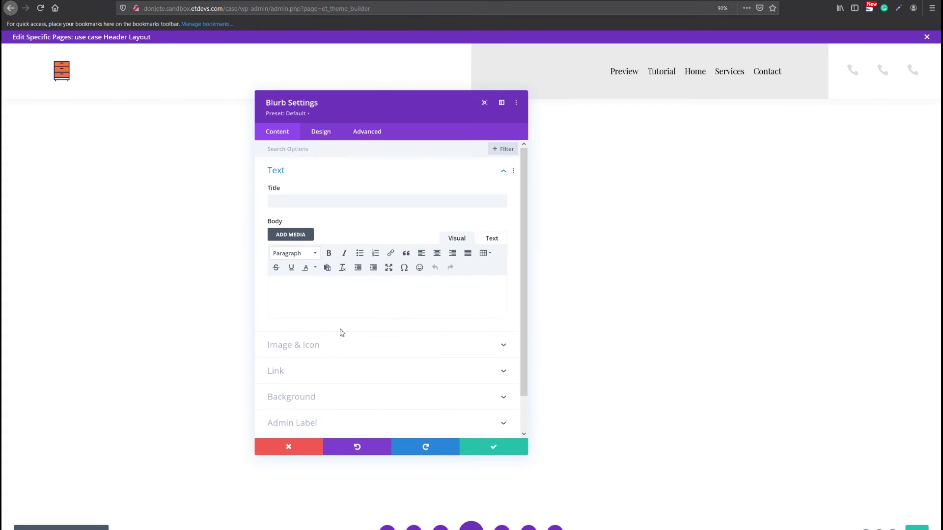
pyautogui.click(324, 339)
pyautogui.rightClick(368, 180)
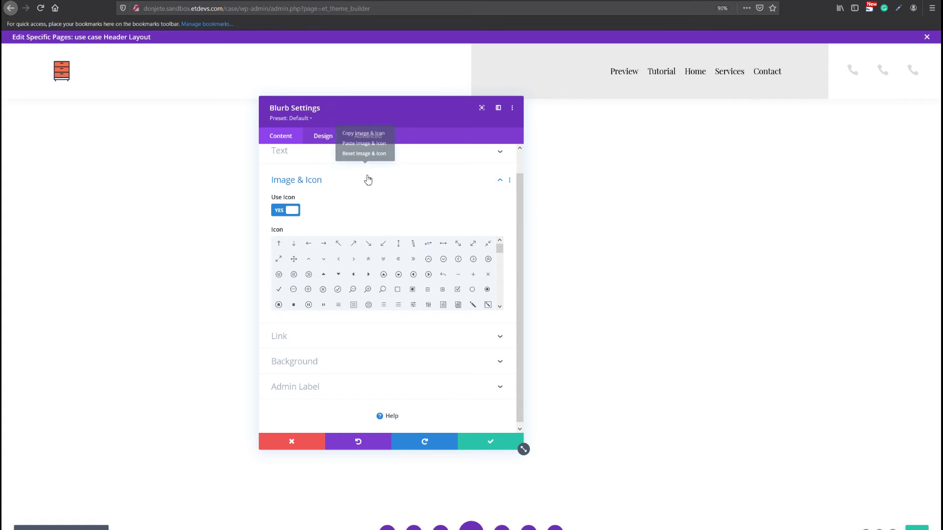
pyautogui.click(364, 143)
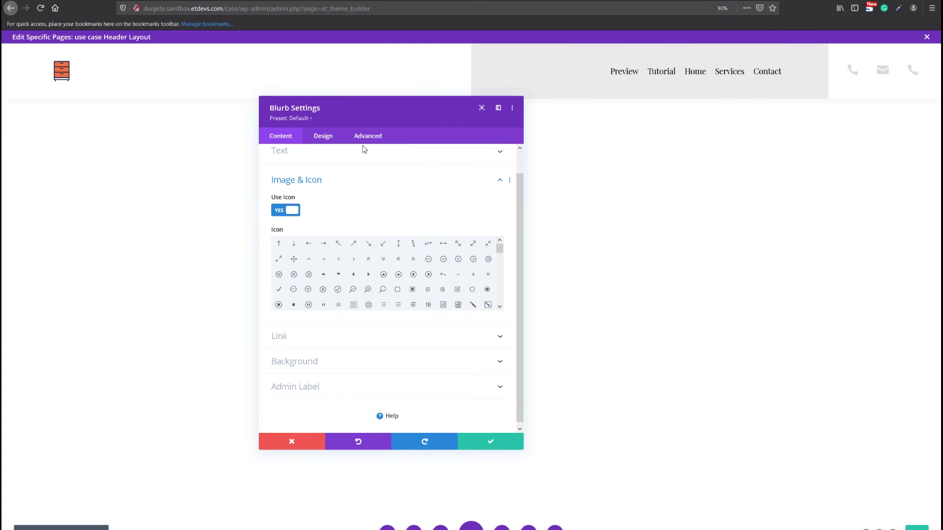
pyautogui.click(493, 443)
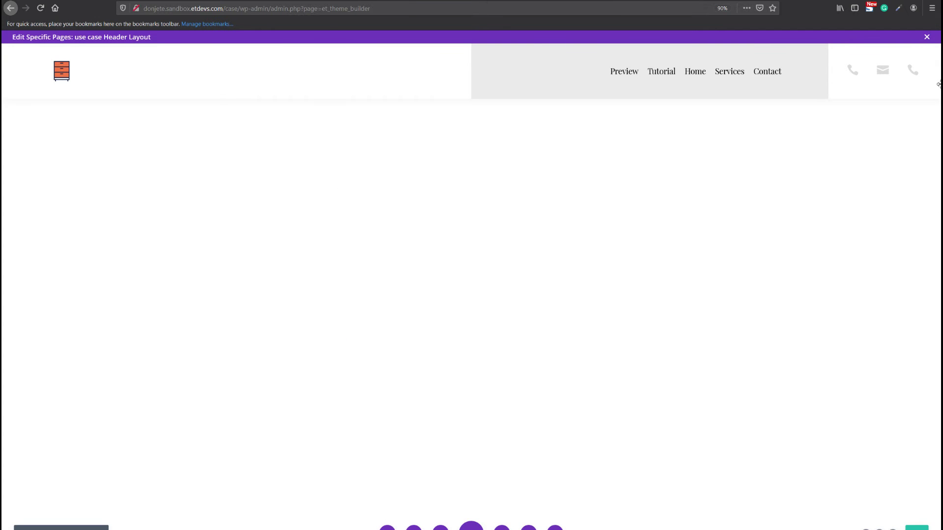
# Step: Paste the copied Image & Icon settings with the share icon into the third blurb and save it
pyautogui.click(898, 70)
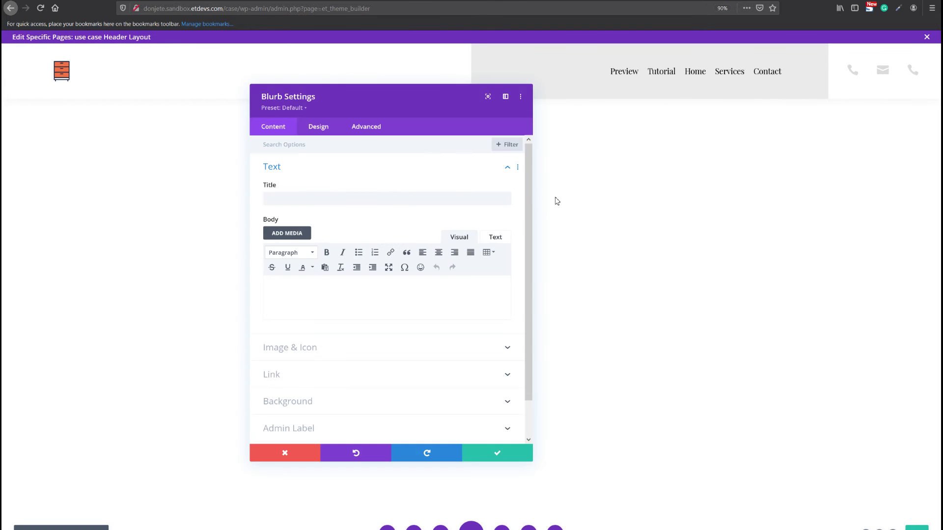
pyautogui.click(300, 331)
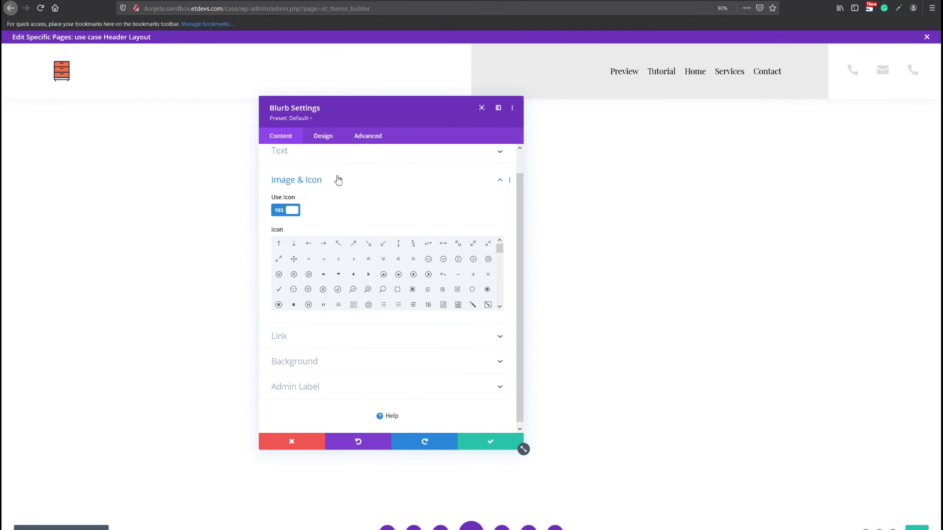
pyautogui.rightClick(338, 178)
pyautogui.click(338, 150)
pyautogui.click(515, 447)
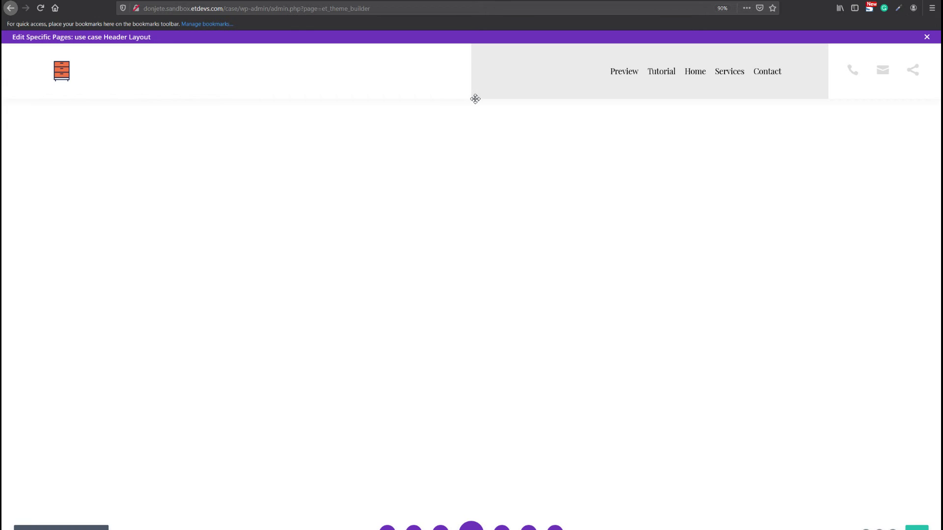
# Step: Check the contact icon pop-ups on the preview page and insert a regular section below the existing header section
pyautogui.click(458, 100)
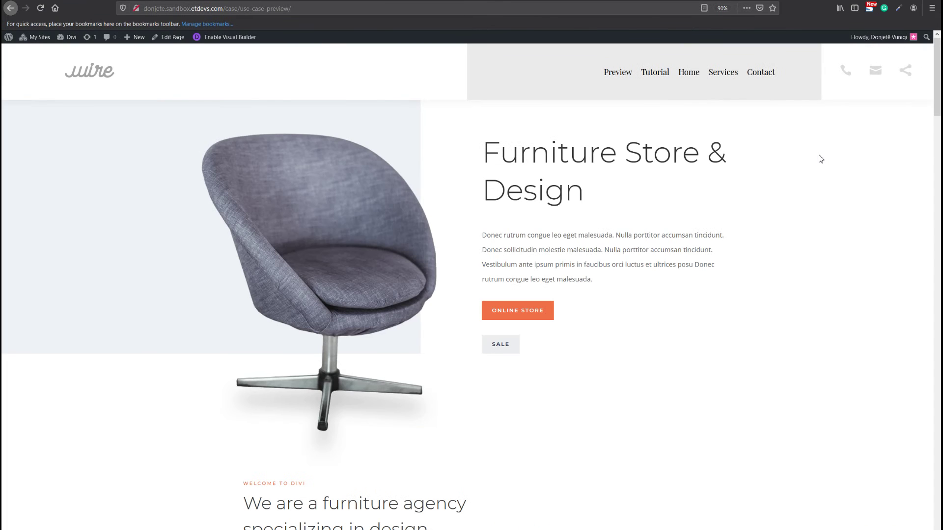
pyautogui.click(845, 71)
pyautogui.click(877, 73)
pyautogui.click(901, 75)
pyautogui.click(876, 74)
pyautogui.click(855, 74)
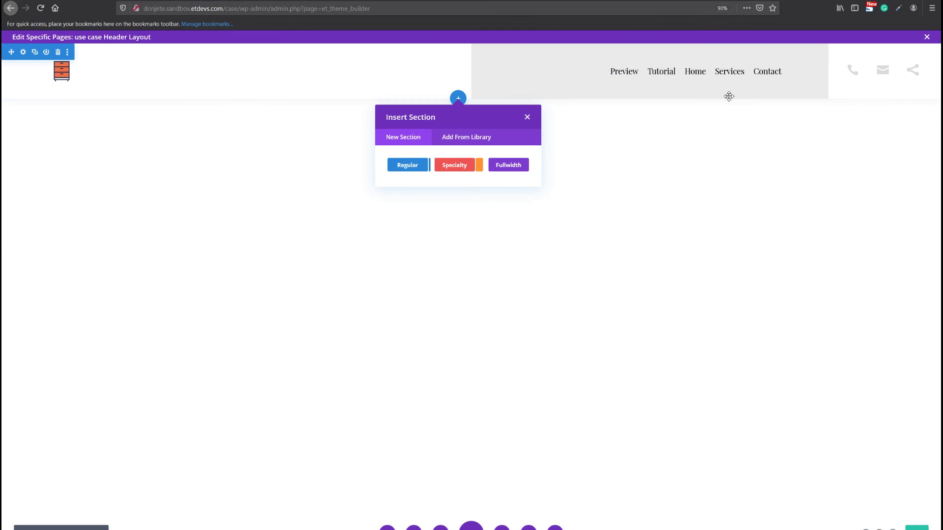
pyautogui.click(403, 166)
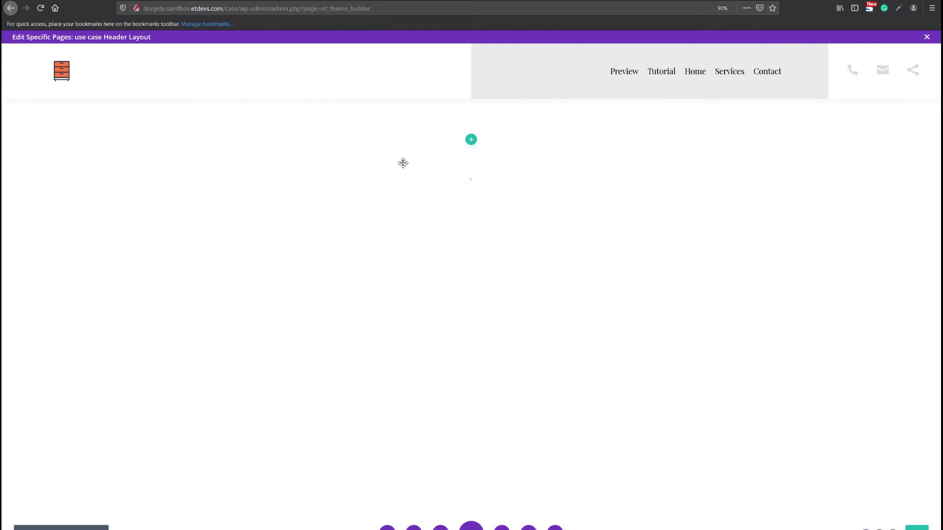
pyautogui.click(603, 246)
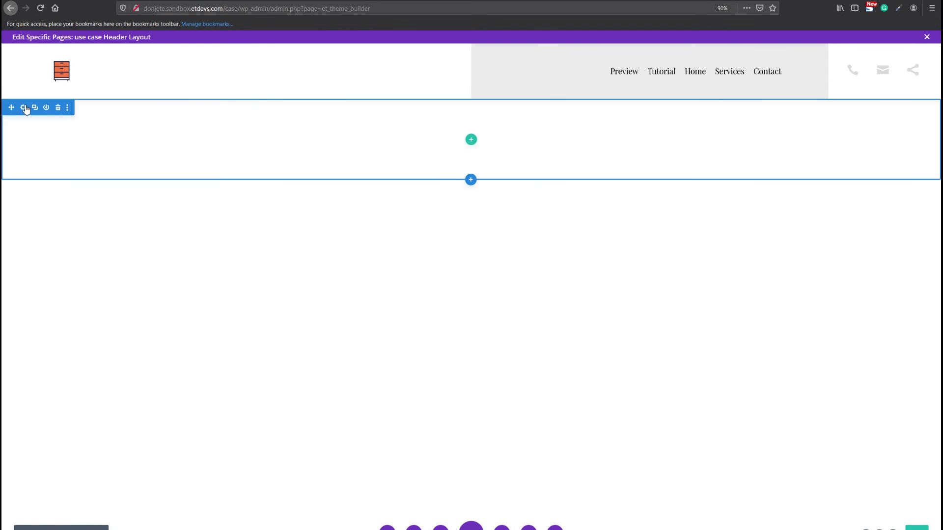
# Step: Set the new section's height to 0px in its sizing settings and compare with the preview page
pyautogui.click(22, 108)
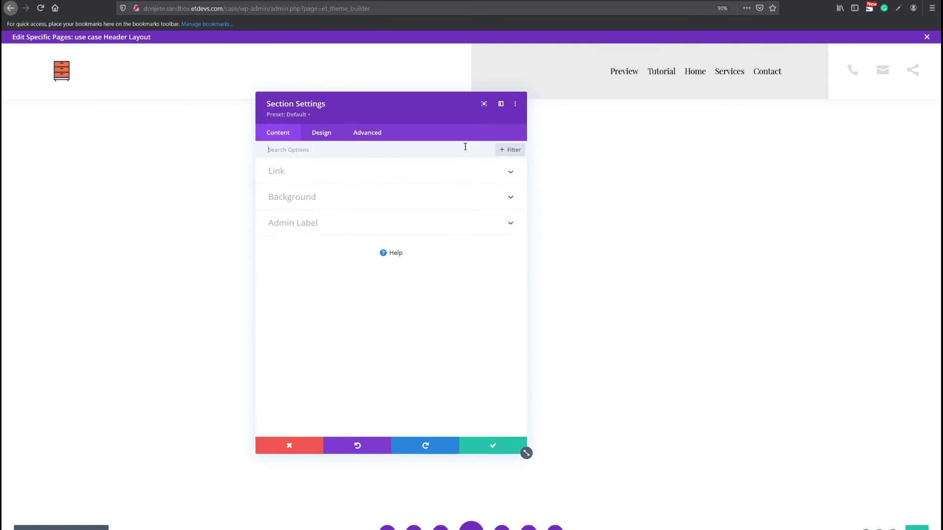
pyautogui.click(323, 137)
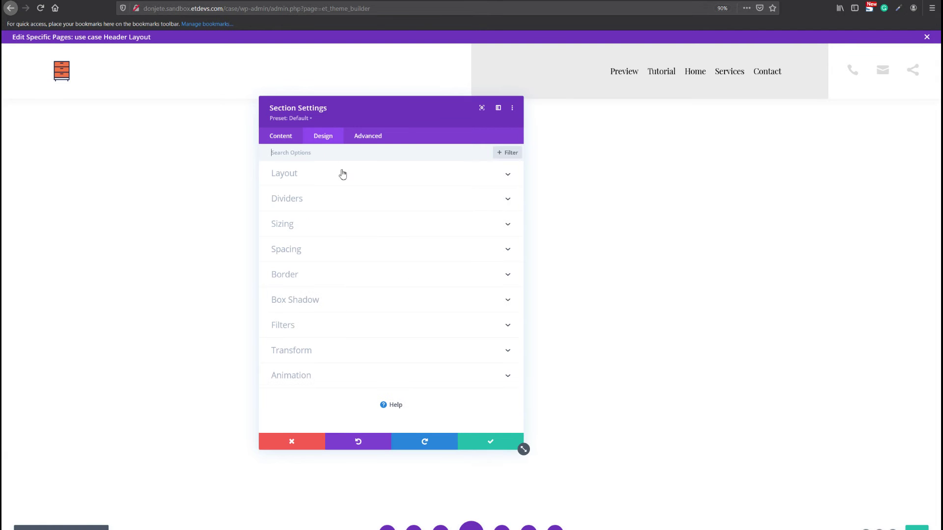
pyautogui.click(319, 221)
pyautogui.click(459, 323)
pyautogui.write('0')
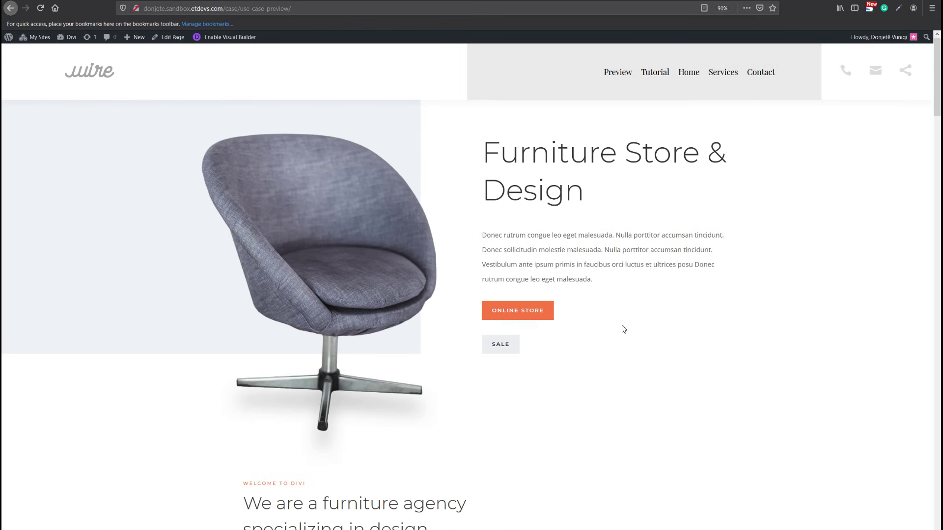
pyautogui.scroll(-2, 484, 191)
pyautogui.scroll(2, 484, 191)
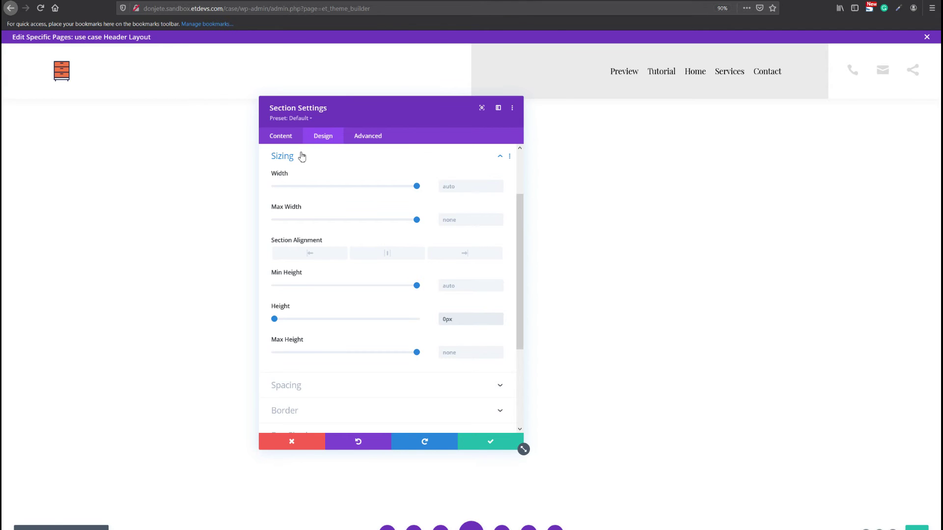
# Step: Set the section's top and bottom padding to 0px with linked values and save the section
pyautogui.click(332, 386)
pyautogui.click(280, 239)
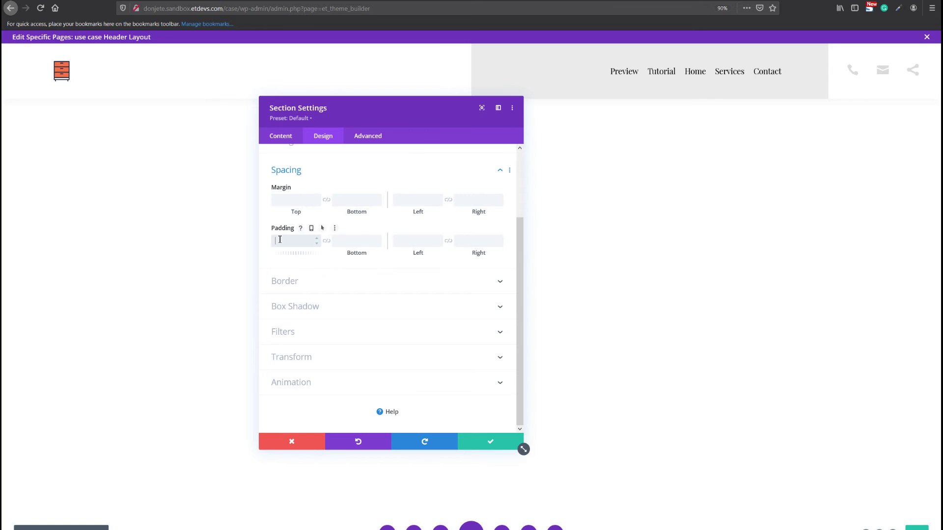
pyautogui.click(326, 240)
pyautogui.click(335, 243)
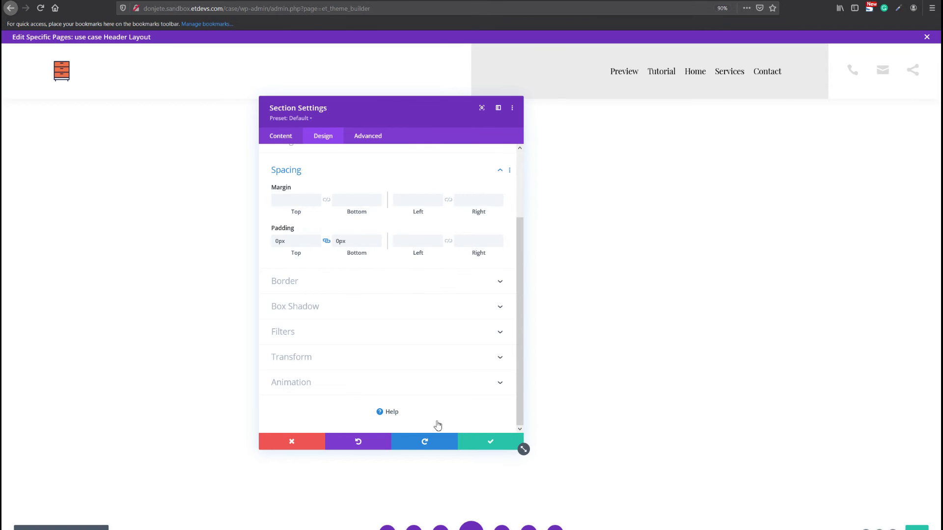
pyautogui.click(486, 441)
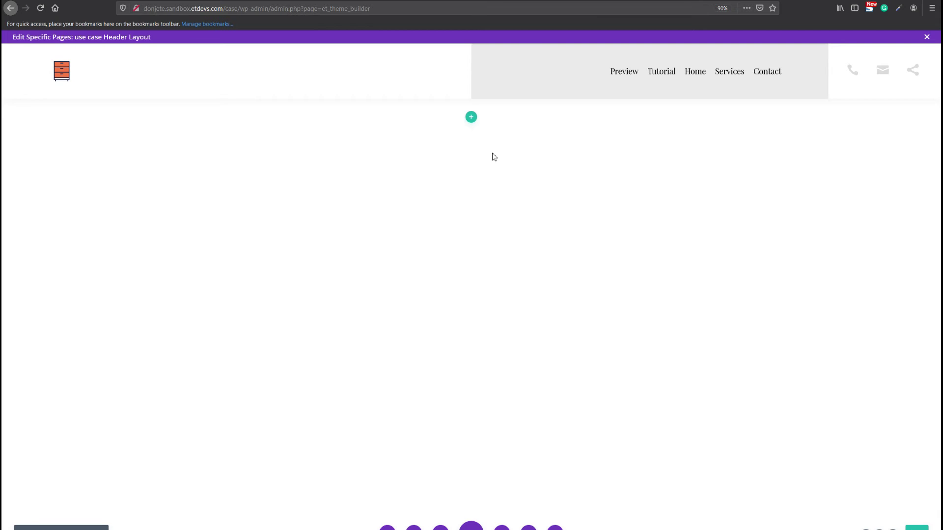
# Step: Add a row with a three-quarter column and a one-quarter column to the new section
pyautogui.click(470, 117)
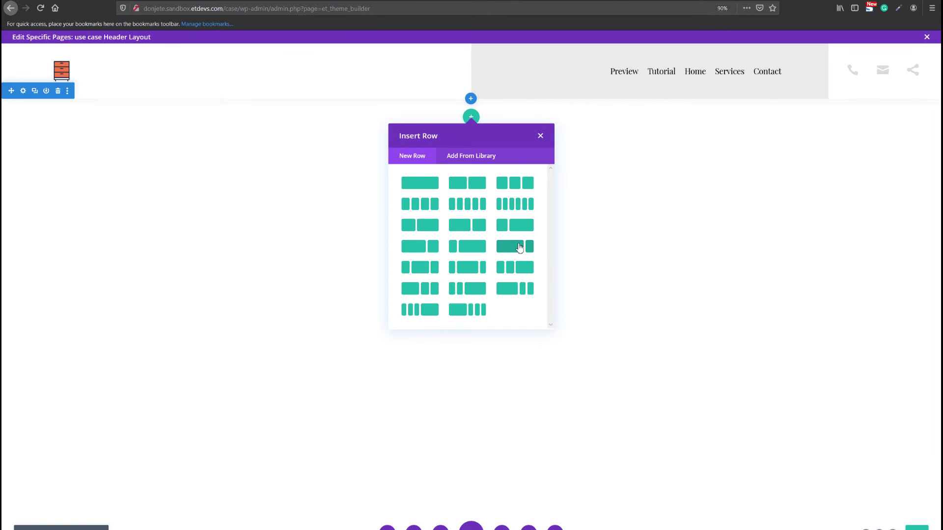
pyautogui.click(520, 247)
pyautogui.click(230, 199)
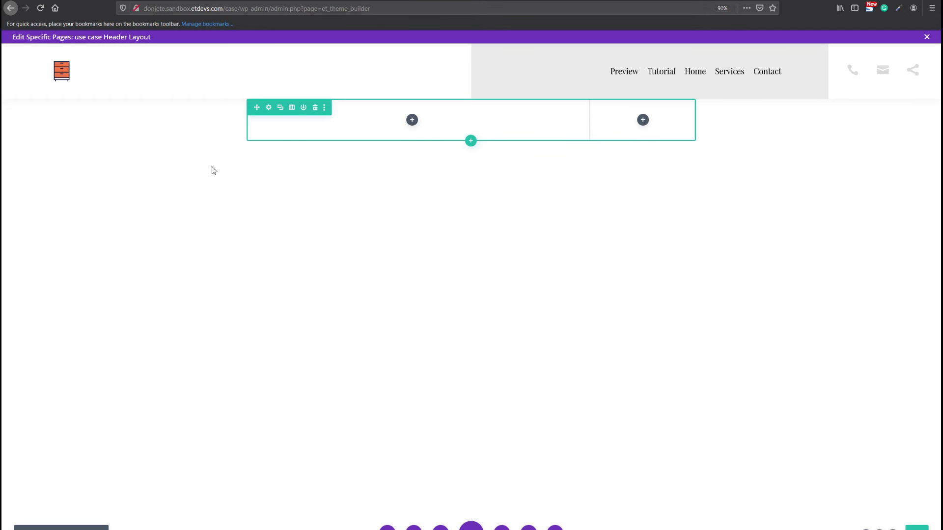
# Step: Size the row with a custom gutter width of 1, equalized column heights, and 100% for both width and max width
pyautogui.click(268, 107)
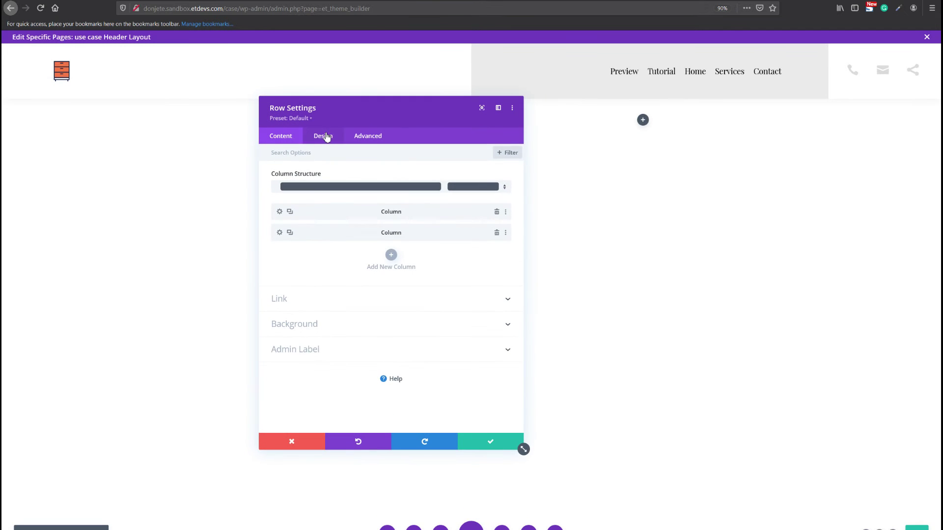
pyautogui.click(325, 136)
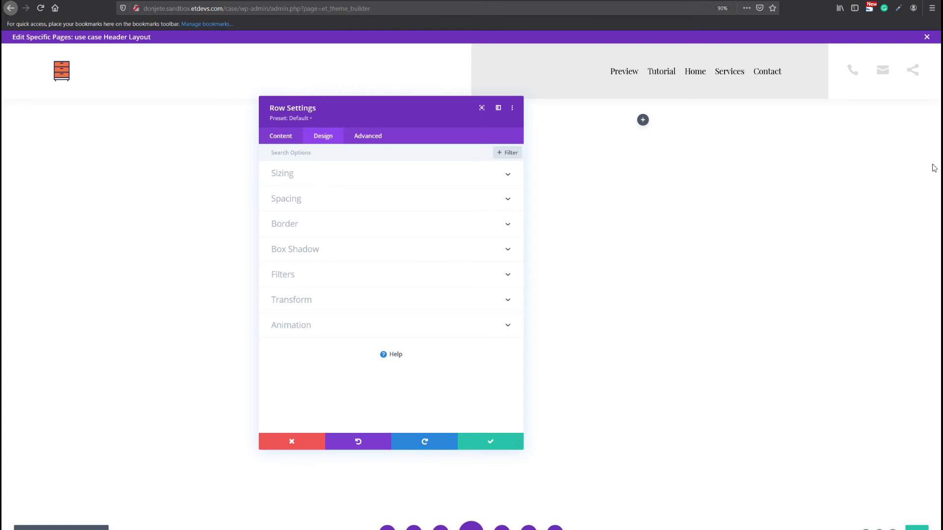
pyautogui.click(387, 181)
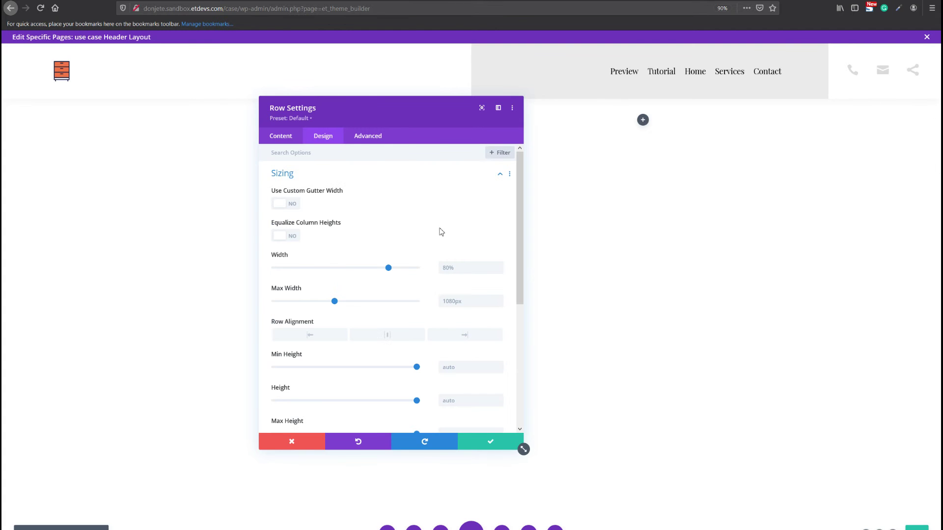
pyautogui.click(287, 204)
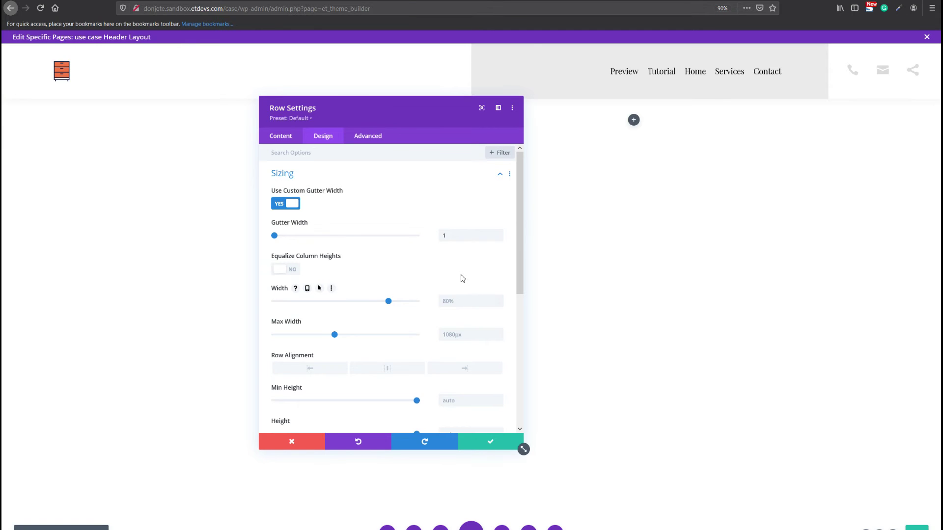
pyautogui.click(296, 271)
pyautogui.tripleClick(476, 300)
pyautogui.write('100%')
pyautogui.press('Tab')
pyautogui.write('100%')
pyautogui.press('Tab')
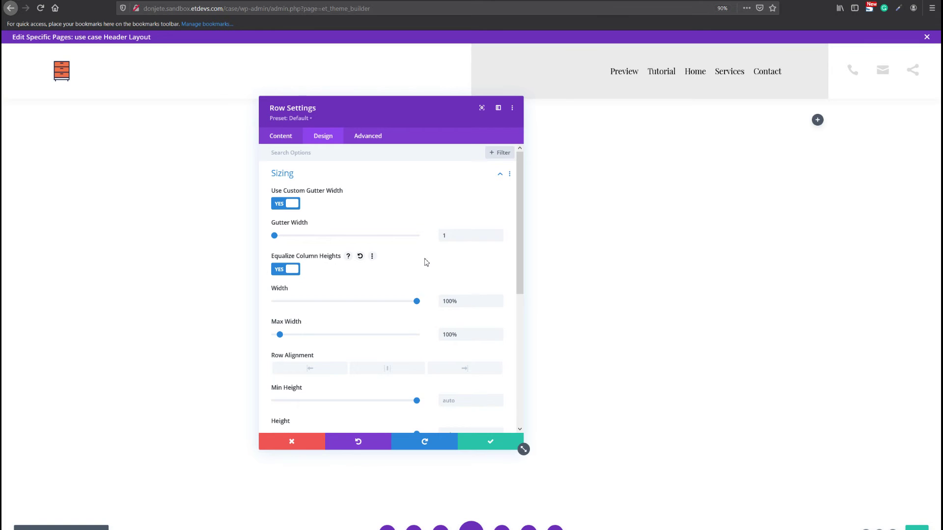
# Step: Set the row's top and bottom padding to 0px with linked values
pyautogui.scroll(-3, 371, 293)
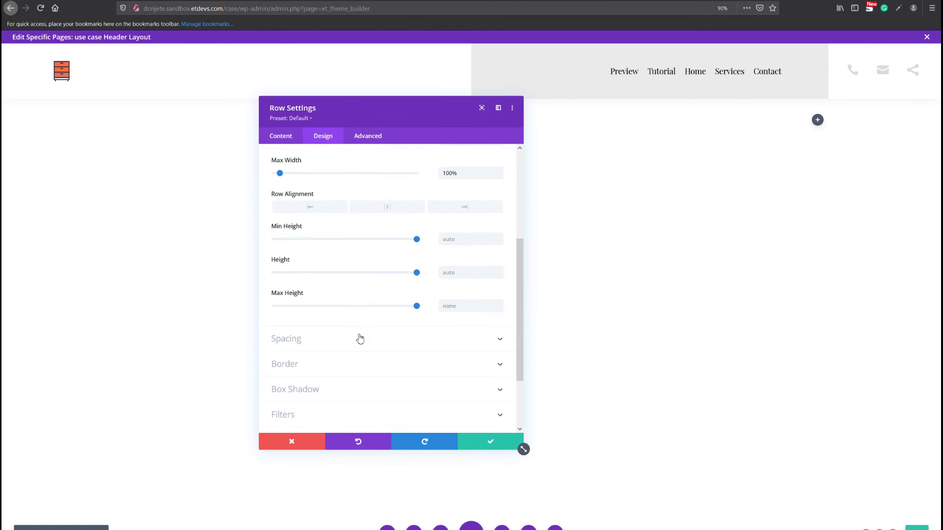
pyautogui.click(311, 341)
pyautogui.click(293, 241)
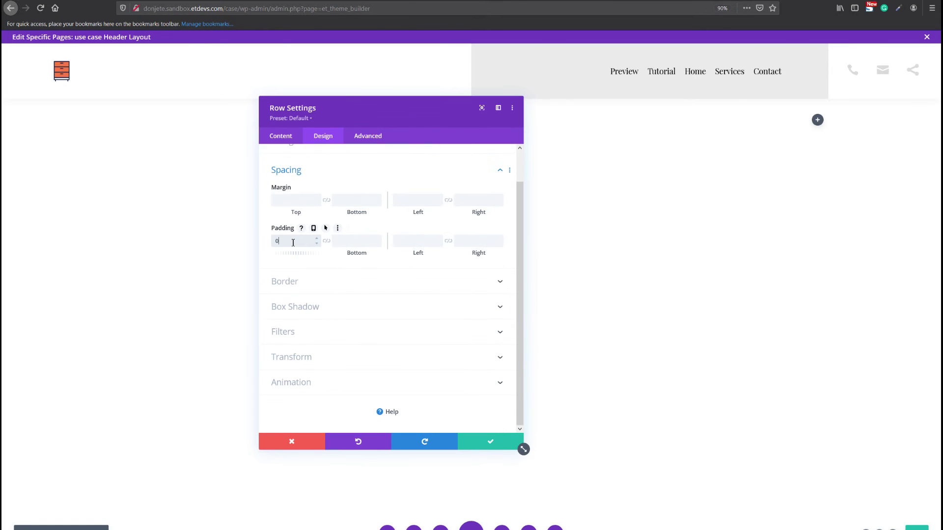
pyautogui.write('0px')
pyautogui.click(326, 242)
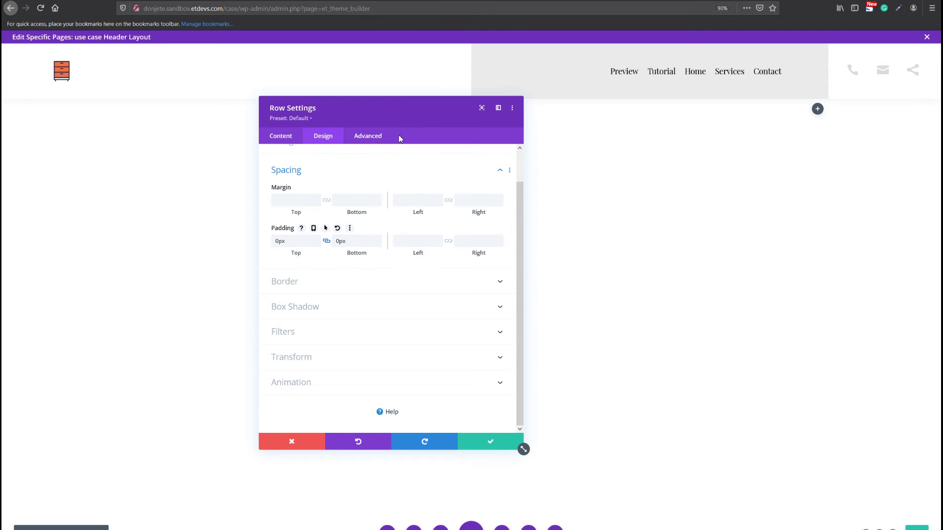
# Step: Set the row's position to Absolute with the top-right location and save the row
pyautogui.click(378, 136)
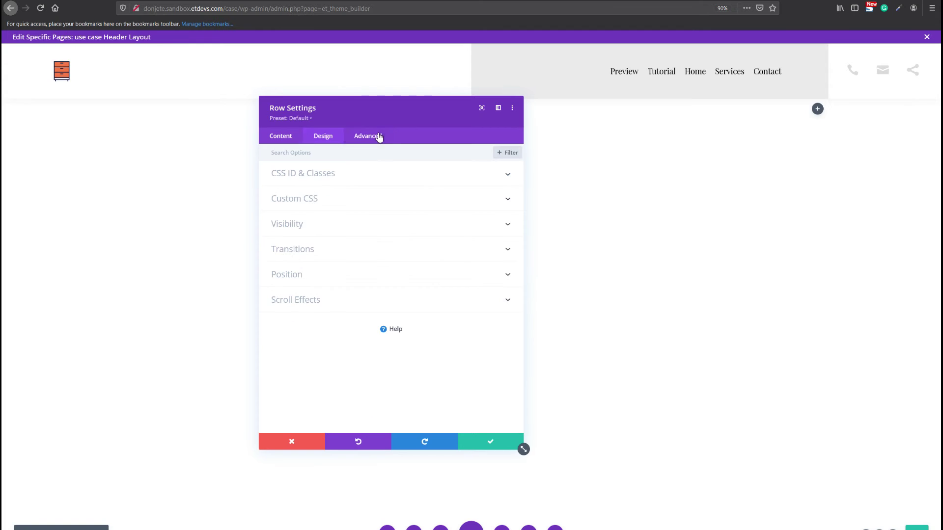
pyautogui.click(328, 274)
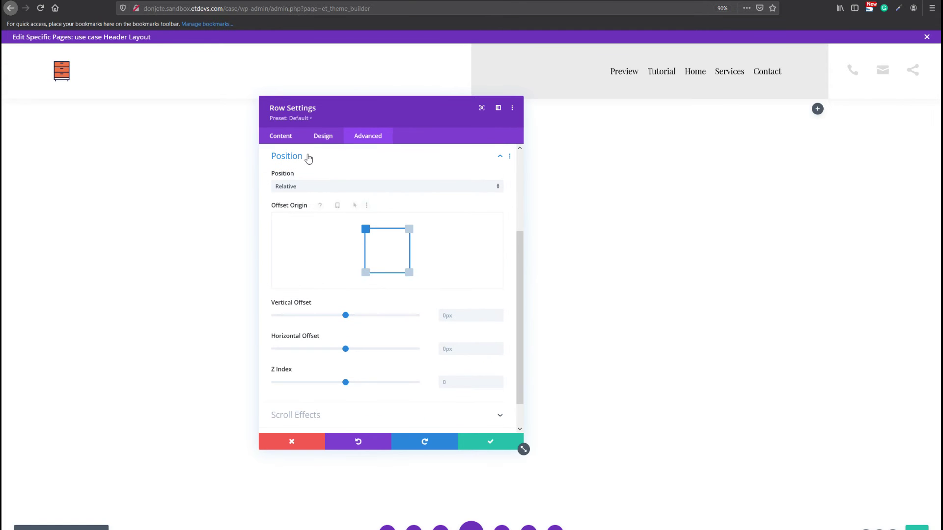
pyautogui.click(319, 193)
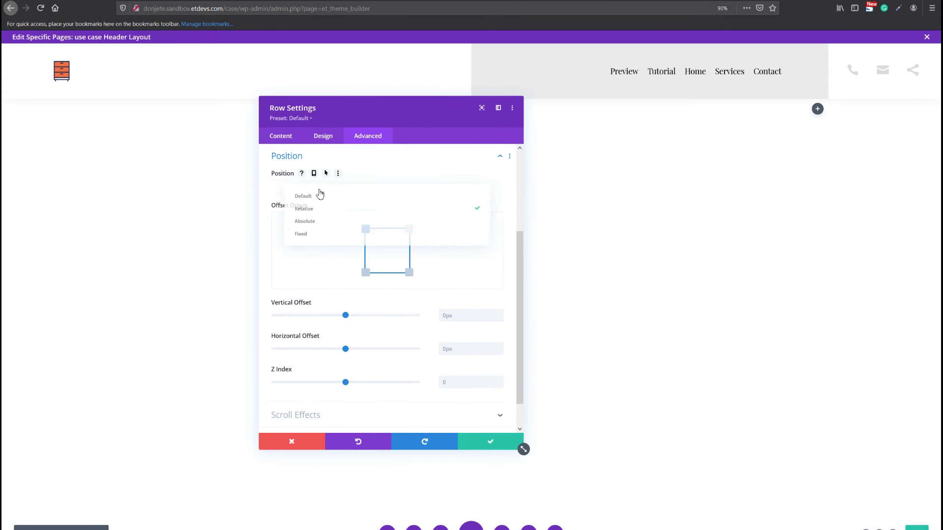
pyautogui.click(317, 220)
pyautogui.click(414, 232)
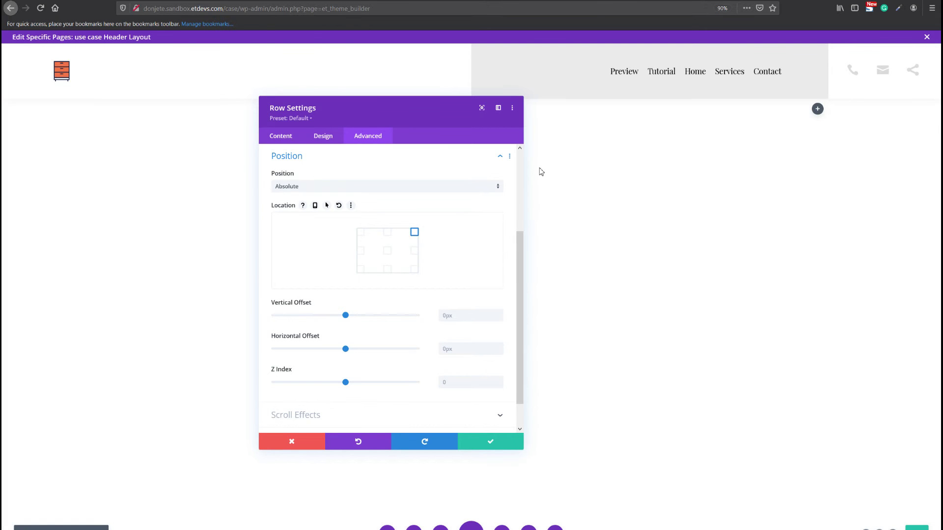
pyautogui.click(474, 444)
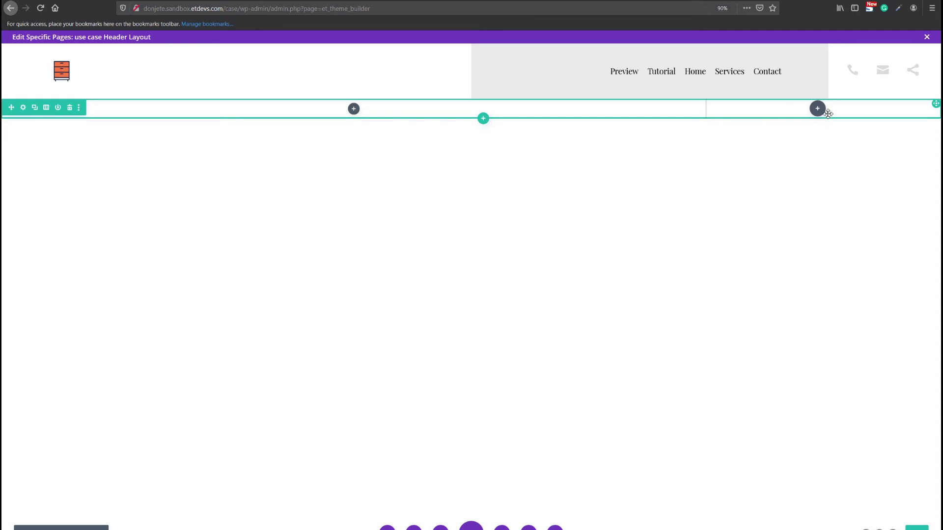
# Step: Add a Text module to the one-quarter column, replace its body with the phone number, and give it a black background
pyautogui.click(816, 108)
pyautogui.write('text')
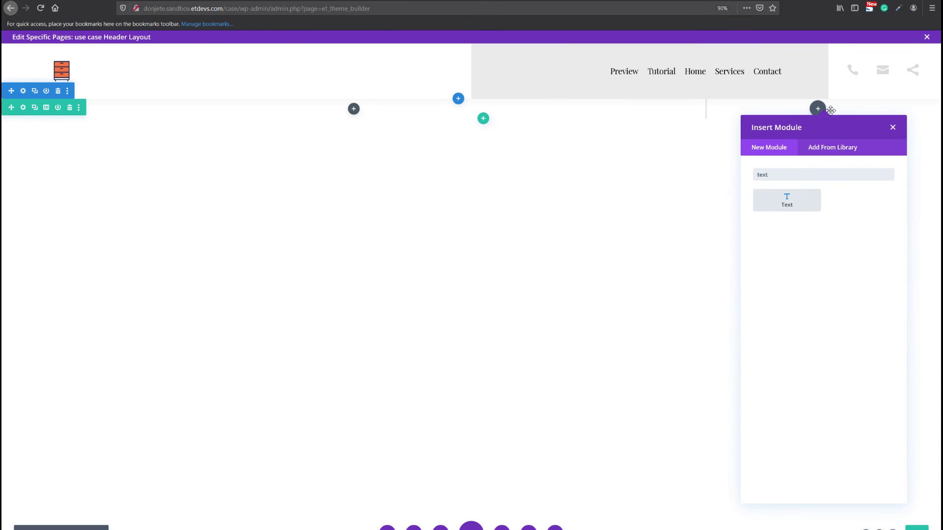
pyautogui.click(786, 200)
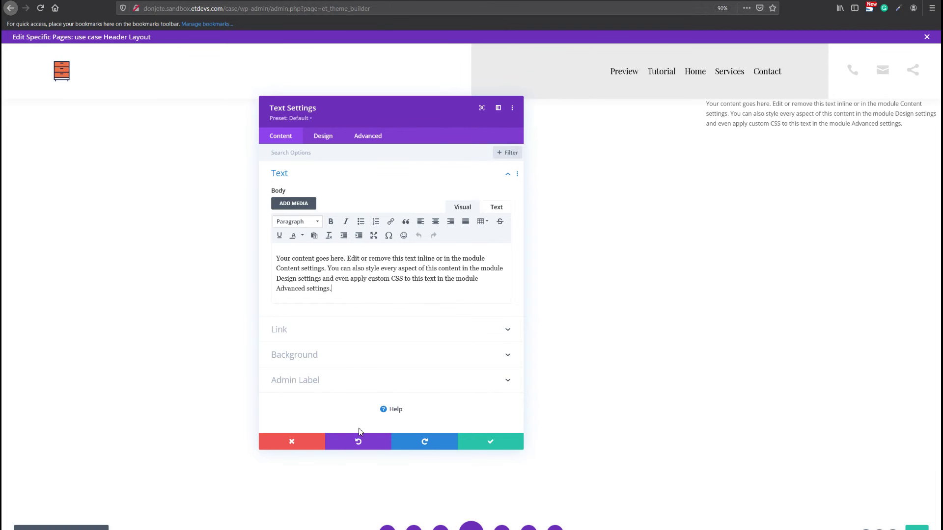
pyautogui.hotkey('ctrl', 'a')
pyautogui.write('123 -456 - 789')
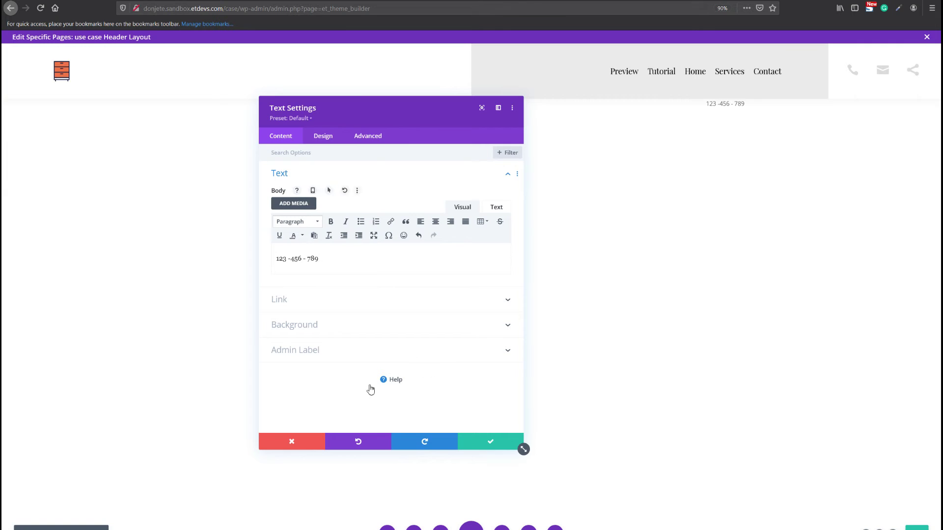
pyautogui.click(336, 325)
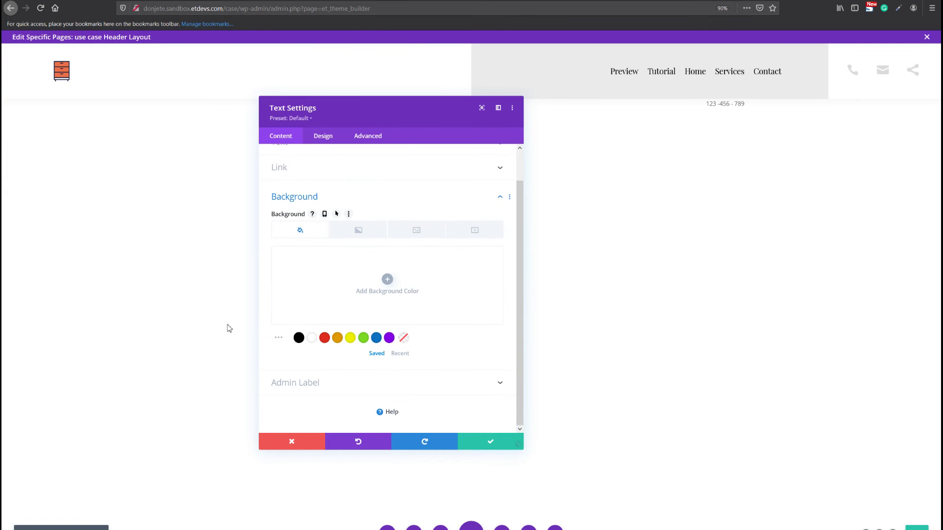
pyautogui.click(298, 339)
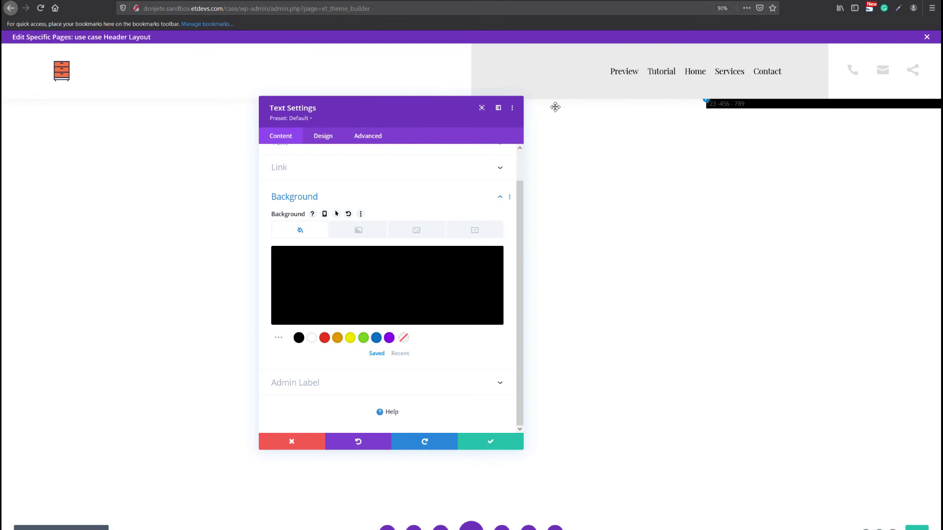
# Step: Style the phone text in Playfair Display, white, with a text size of 27px
pyautogui.click(322, 137)
pyautogui.click(316, 180)
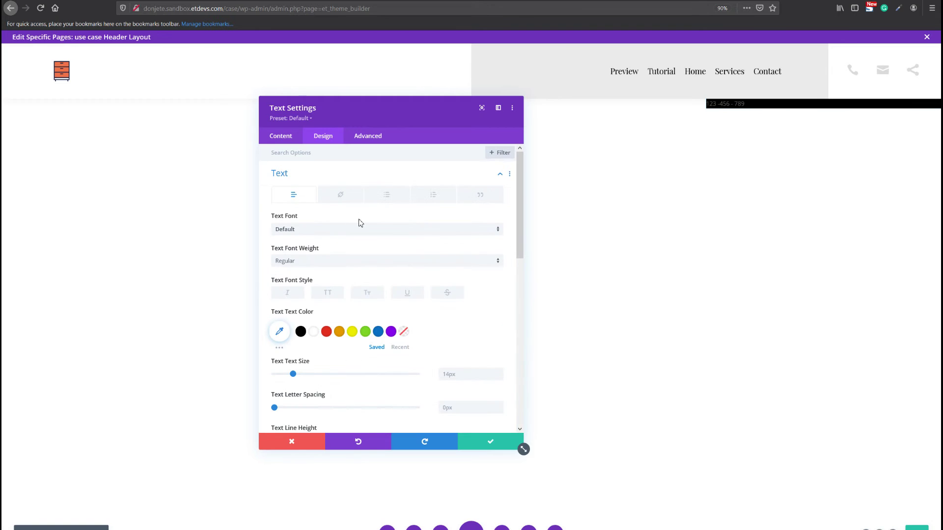
pyautogui.click(343, 230)
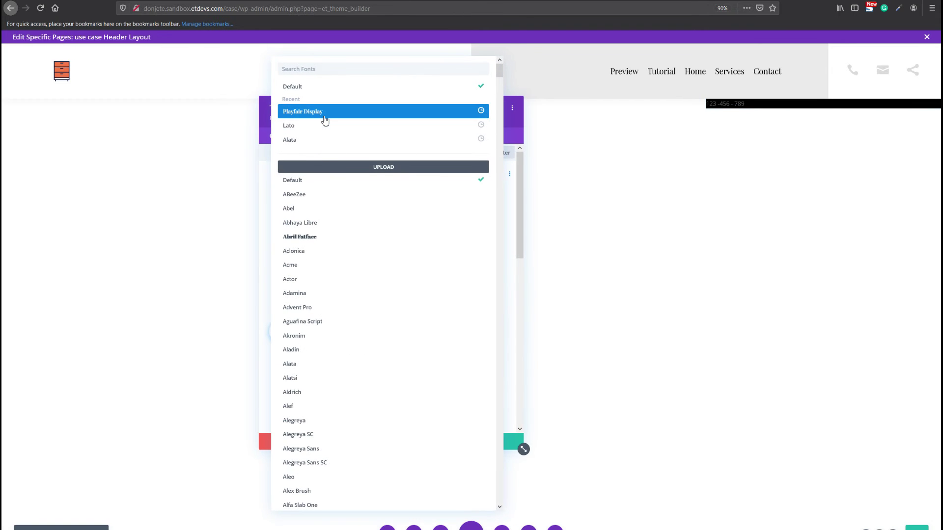
pyautogui.click(324, 114)
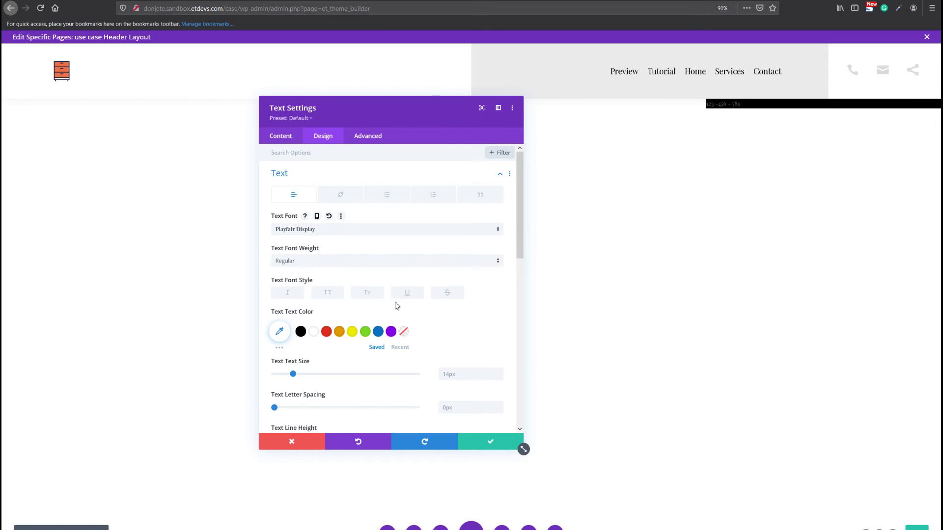
pyautogui.click(313, 331)
pyautogui.click(472, 374)
pyautogui.write('27')
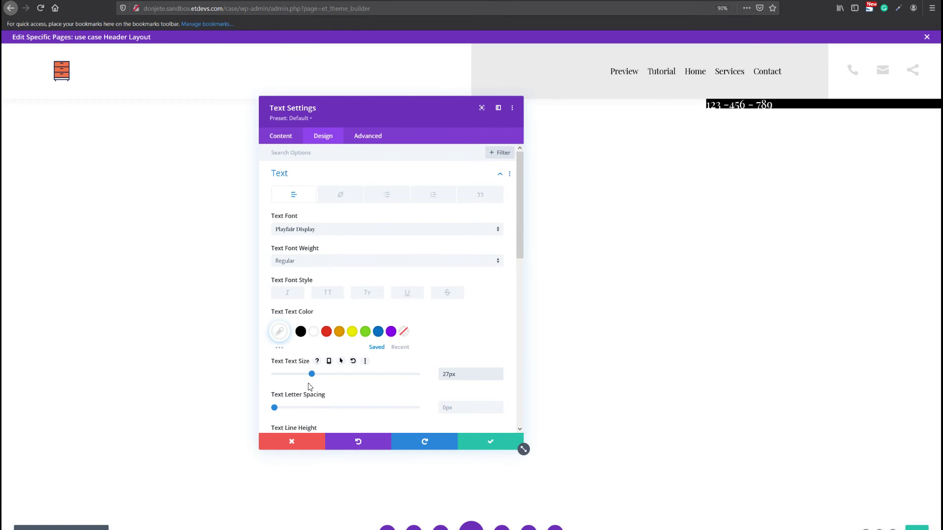
# Step: Center the phone text's alignment and set the module's width to 100%
pyautogui.scroll(-2, 407, 346)
pyautogui.scroll(-3, 407, 346)
pyautogui.click(358, 395)
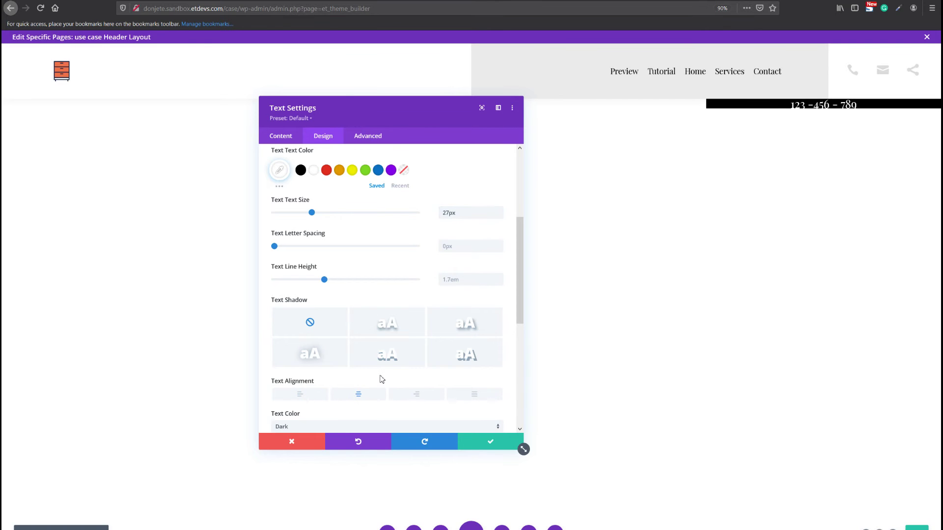
pyautogui.scroll(-4, 320, 355)
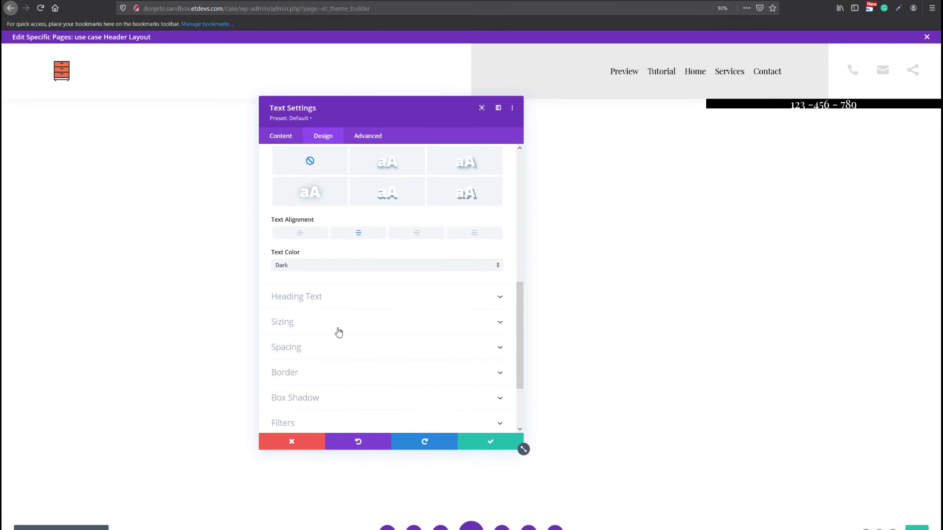
pyautogui.click(336, 325)
pyautogui.write('100')
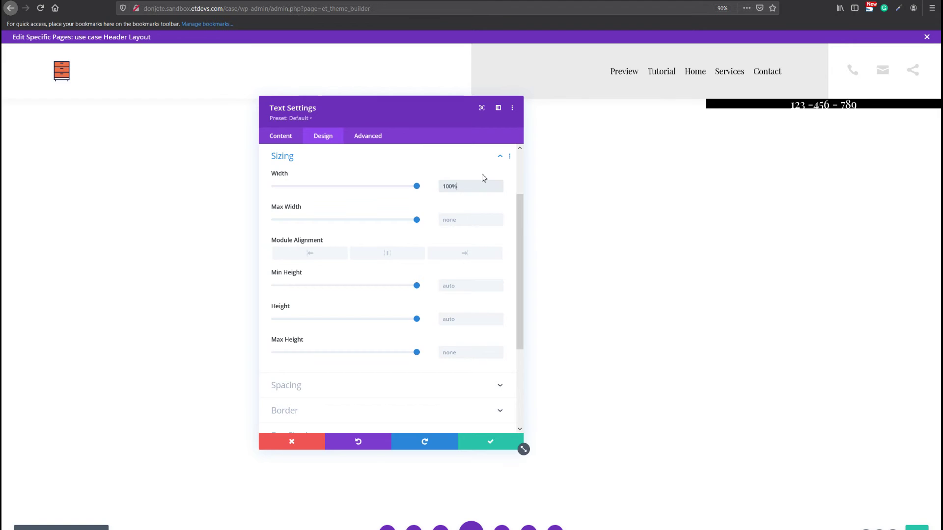
# Step: Set linked top and bottom padding of 10% and linked left and right padding of 2 on the phone text, then save the module
pyautogui.scroll(-1, 467, 210)
pyautogui.click(328, 362)
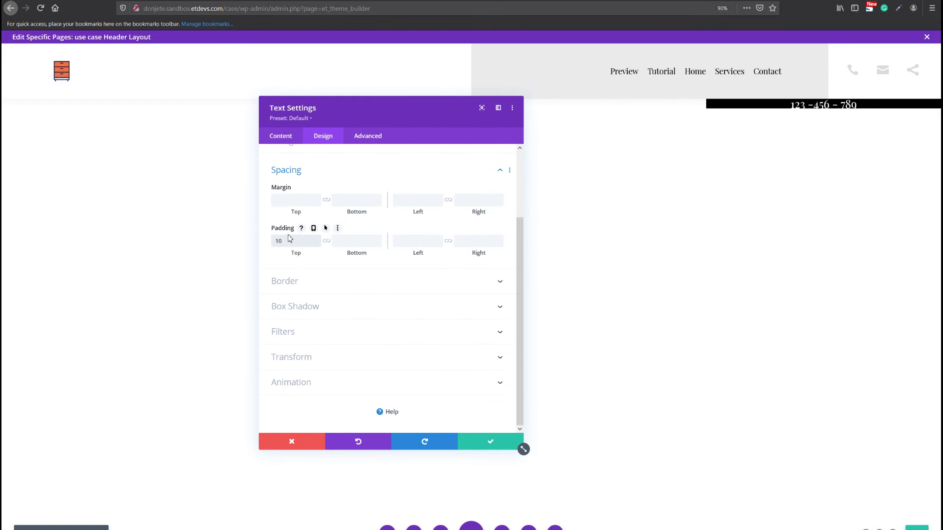
pyautogui.click(327, 240)
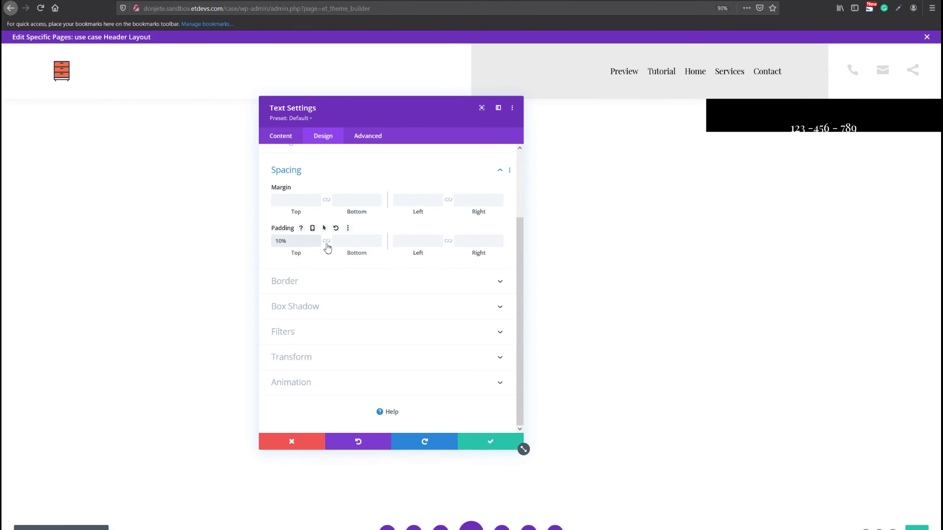
pyautogui.write('2px')
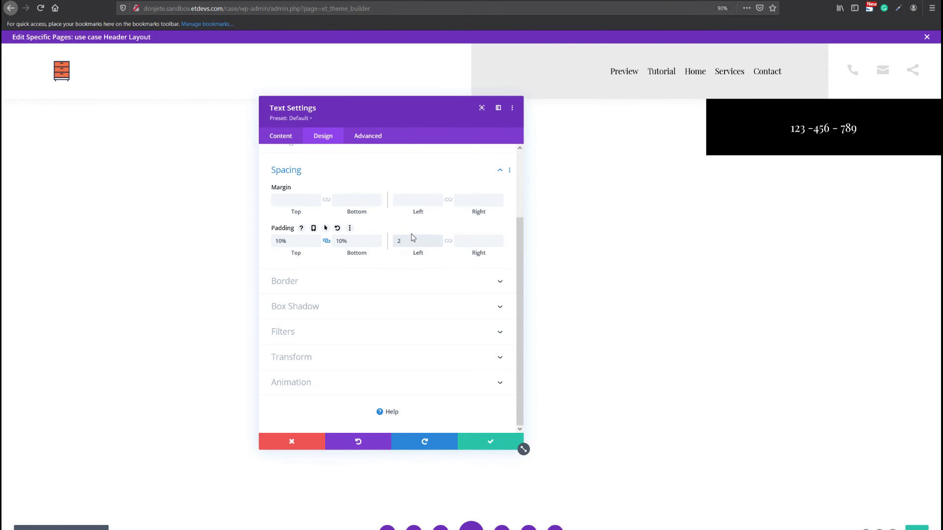
pyautogui.press('BackSpace')
pyautogui.press('BackSpace')
pyautogui.click(448, 241)
pyautogui.click(470, 439)
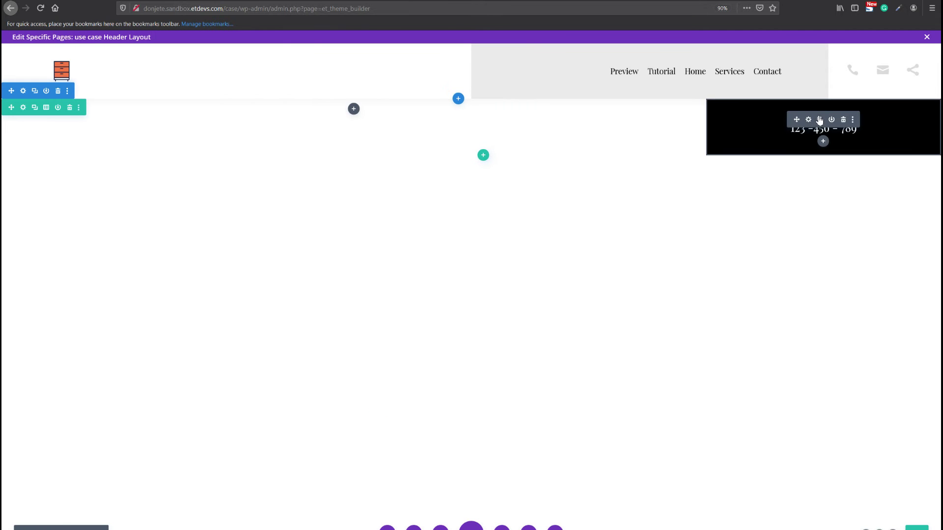
# Step: Duplicate the phone Text module, replace the copy's body with the company's e-mail address, and save it
pyautogui.click(819, 119)
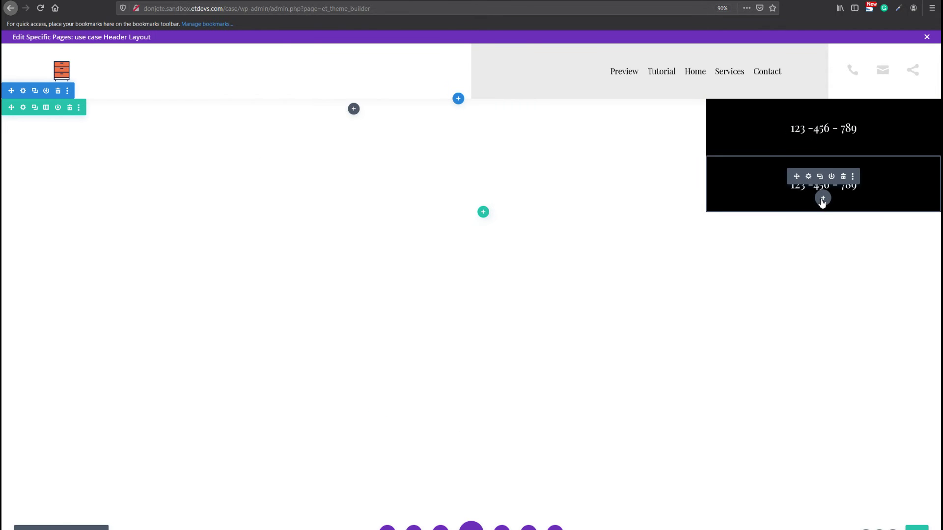
pyautogui.click(808, 176)
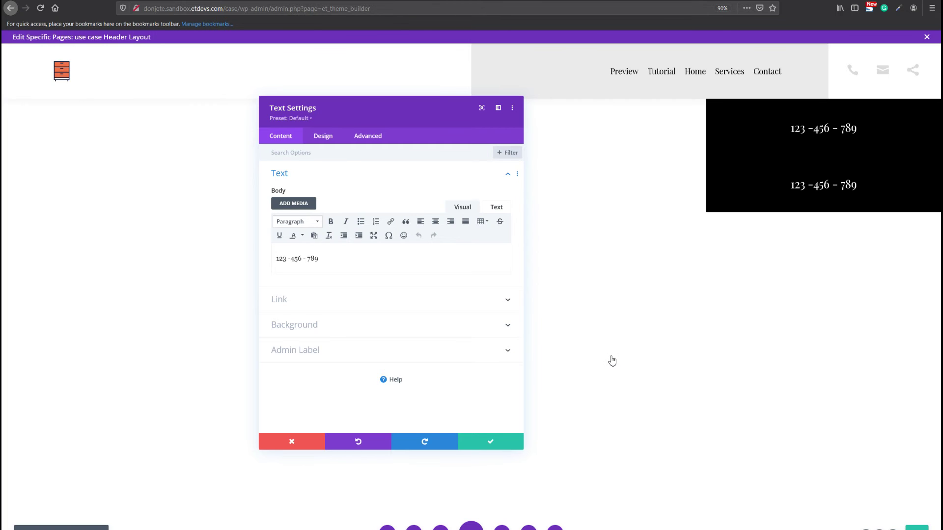
pyautogui.tripleClick(350, 261)
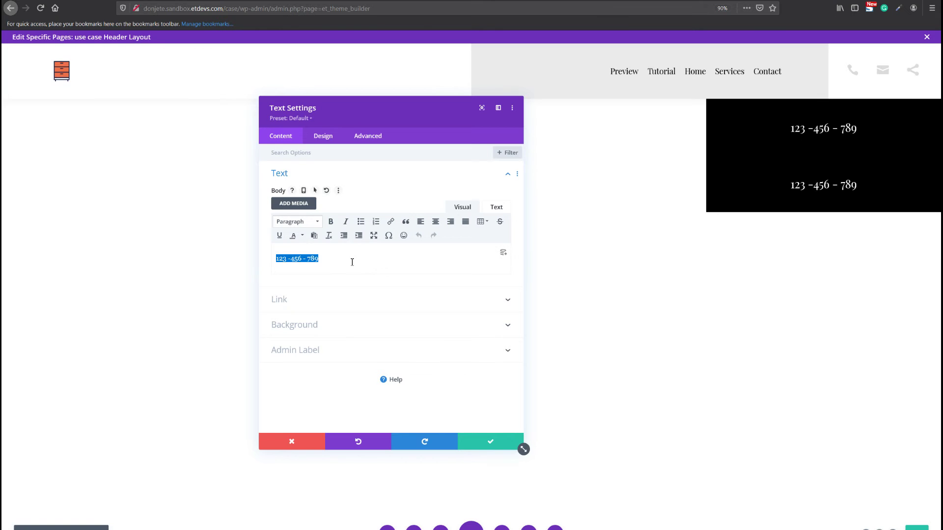
pyautogui.hotkey('ctrl', 'v')
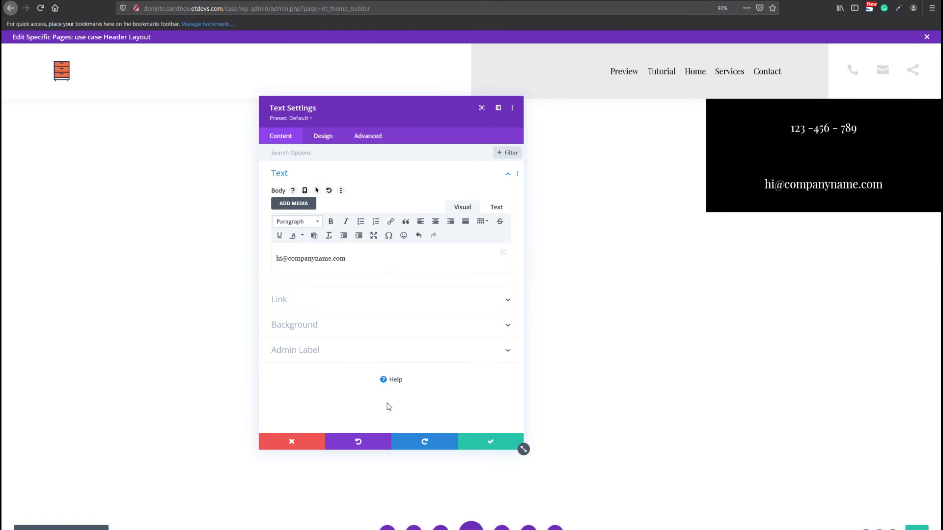
pyautogui.click(489, 441)
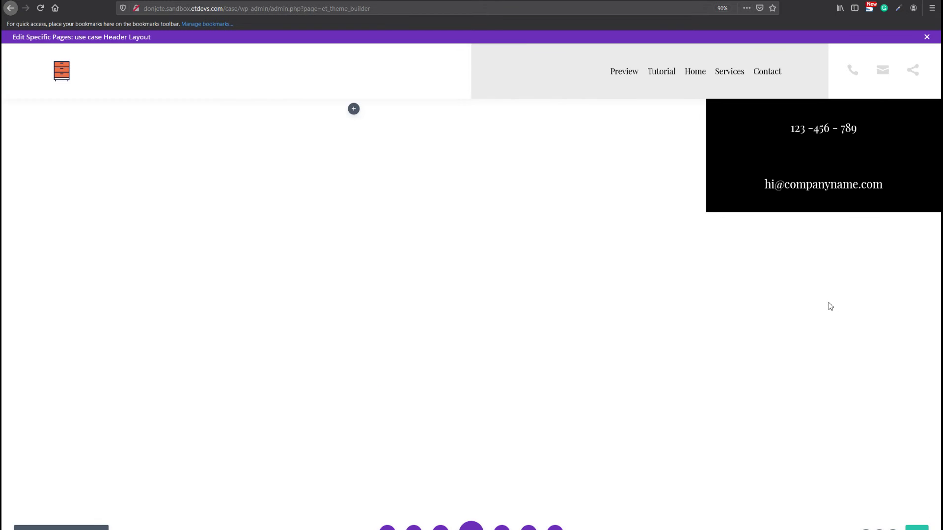
# Step: Add a Social Media Follow module below the e-mail text and add Instagram as a third network
pyautogui.click(822, 198)
pyautogui.write('socia')
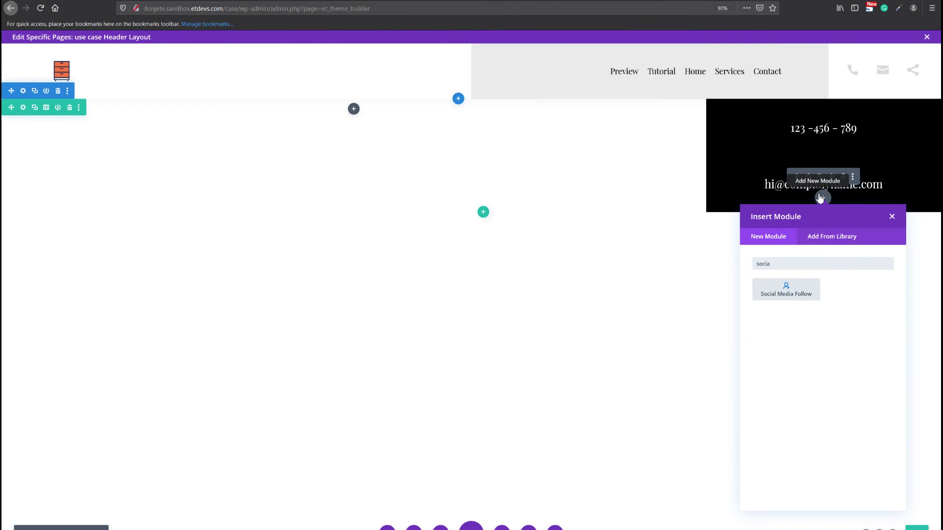
pyautogui.press('Return')
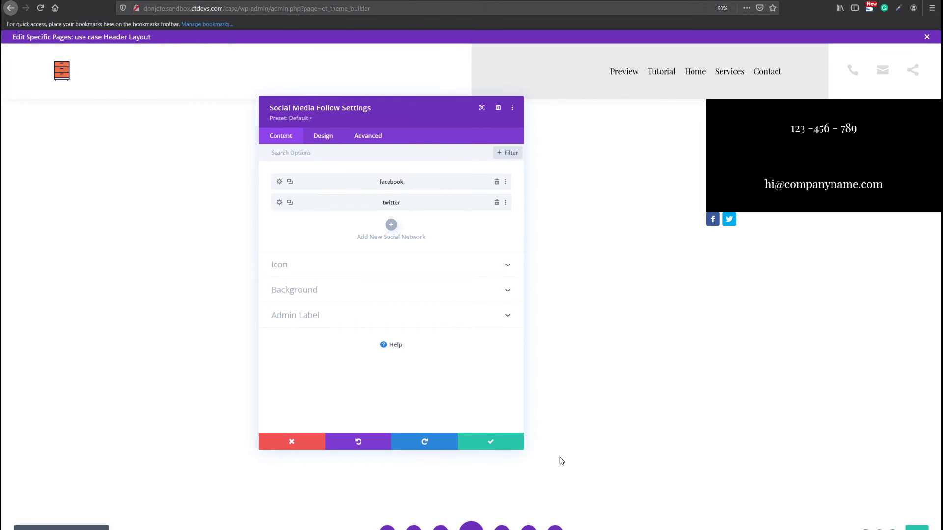
pyautogui.click(390, 224)
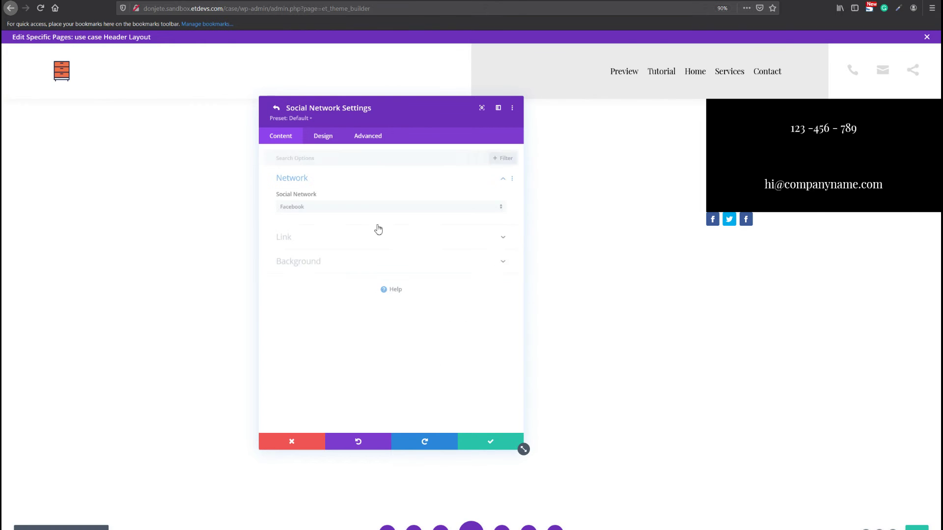
pyautogui.click(381, 206)
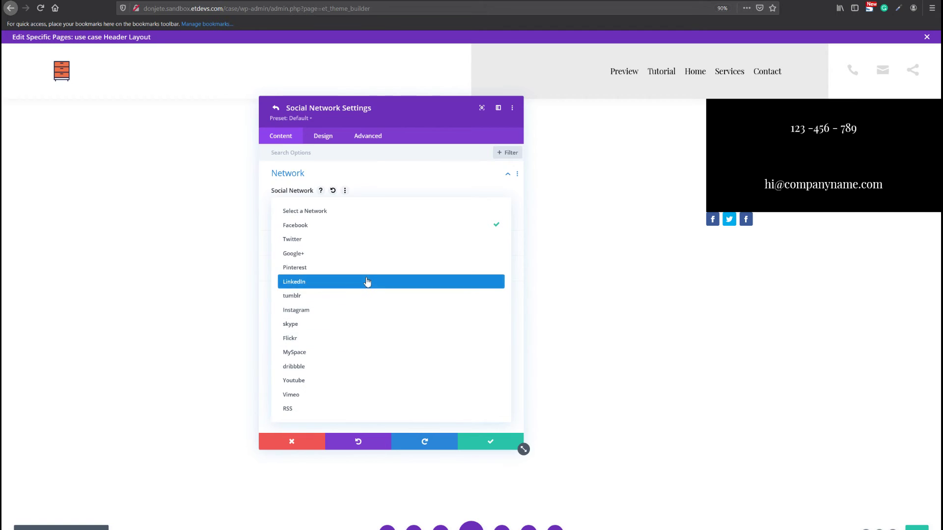
pyautogui.click(364, 310)
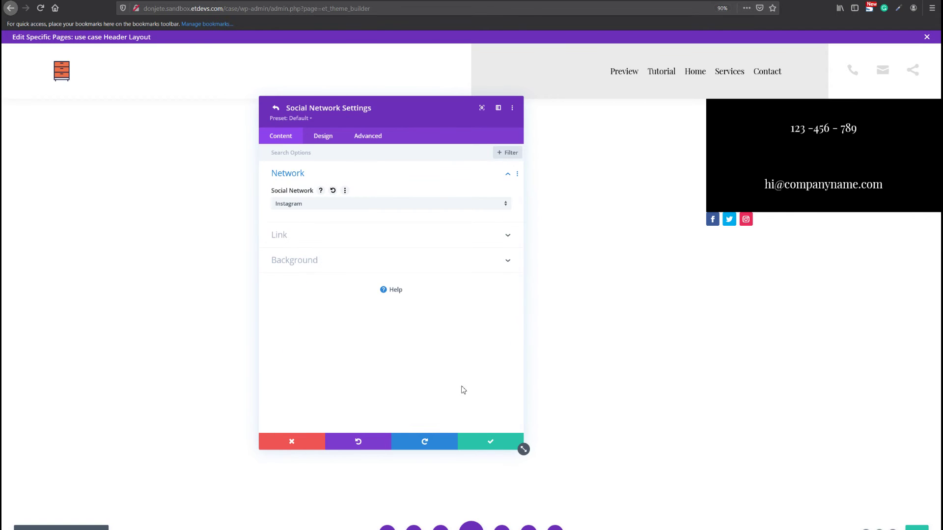
pyautogui.click(474, 447)
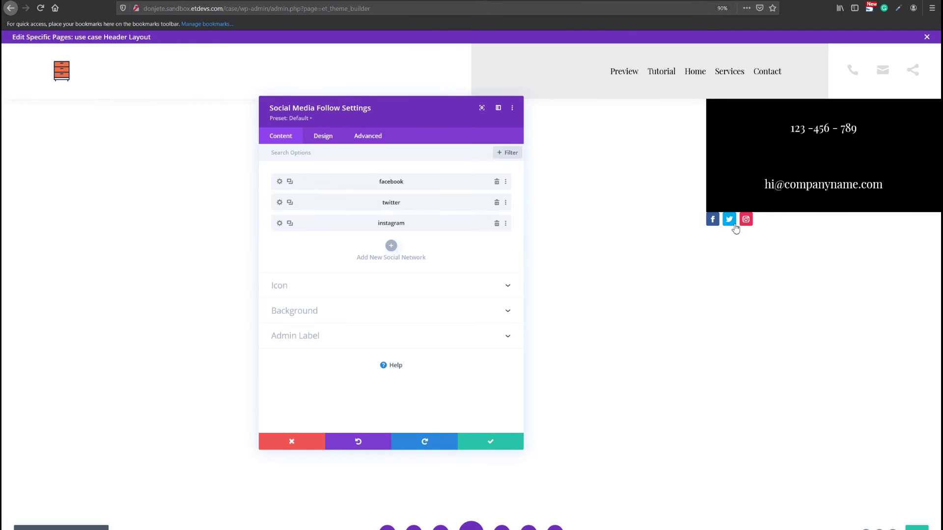
# Step: Remove the background color from the Facebook, Twitter and Instagram networks, saving each one
pyautogui.click(279, 182)
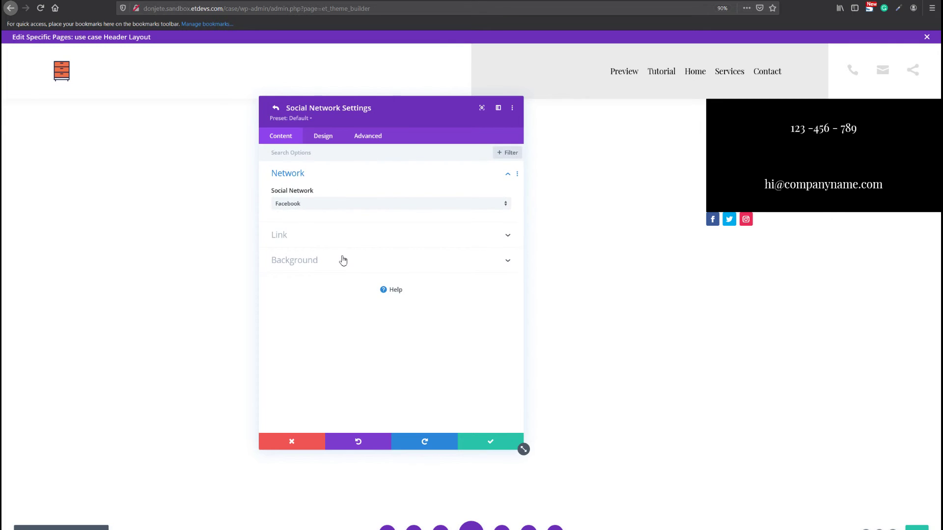
pyautogui.click(341, 259)
pyautogui.click(478, 279)
pyautogui.click(486, 442)
pyautogui.click(279, 197)
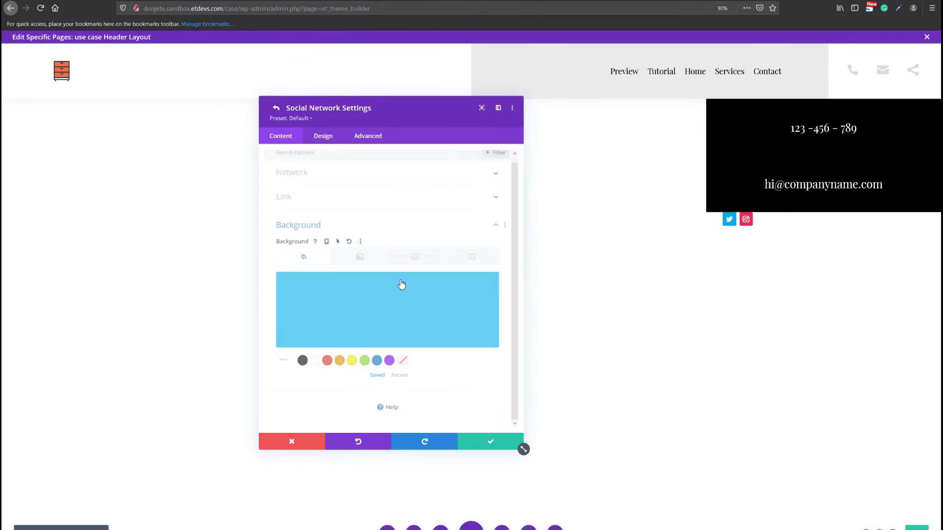
pyautogui.click(479, 285)
pyautogui.click(475, 441)
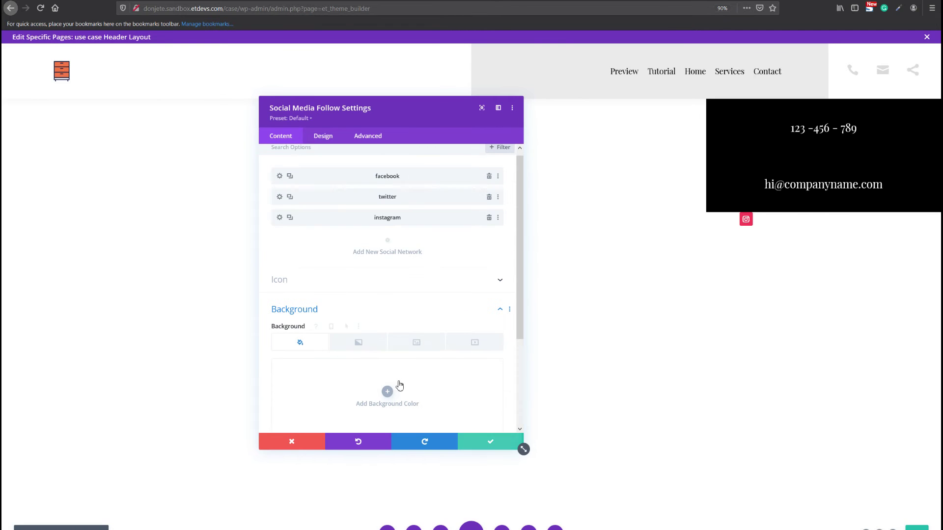
pyautogui.click(279, 218)
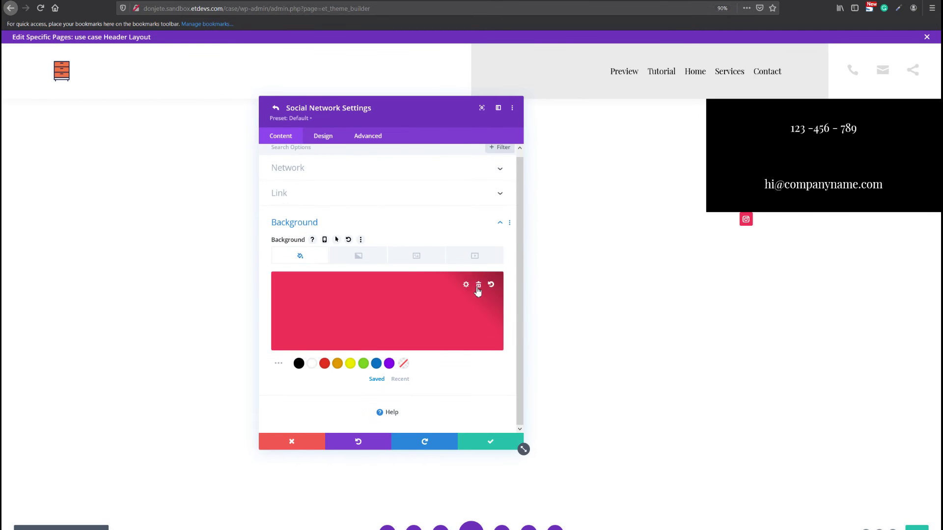
pyautogui.click(478, 285)
pyautogui.click(491, 438)
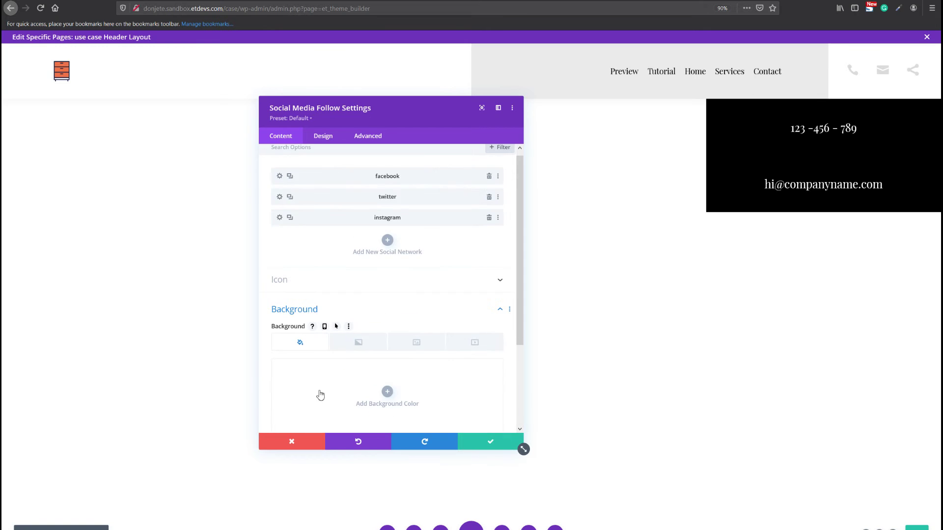
# Step: Give the Social Media Follow module a black background and check the social icon on the finished preview page
pyautogui.scroll(-3, 322, 375)
pyautogui.click(299, 340)
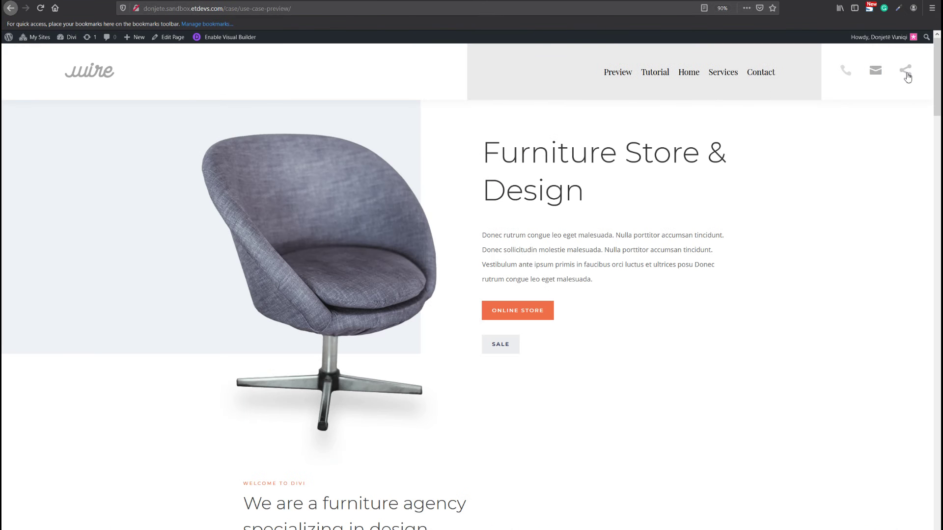
pyautogui.moveTo(907, 78)
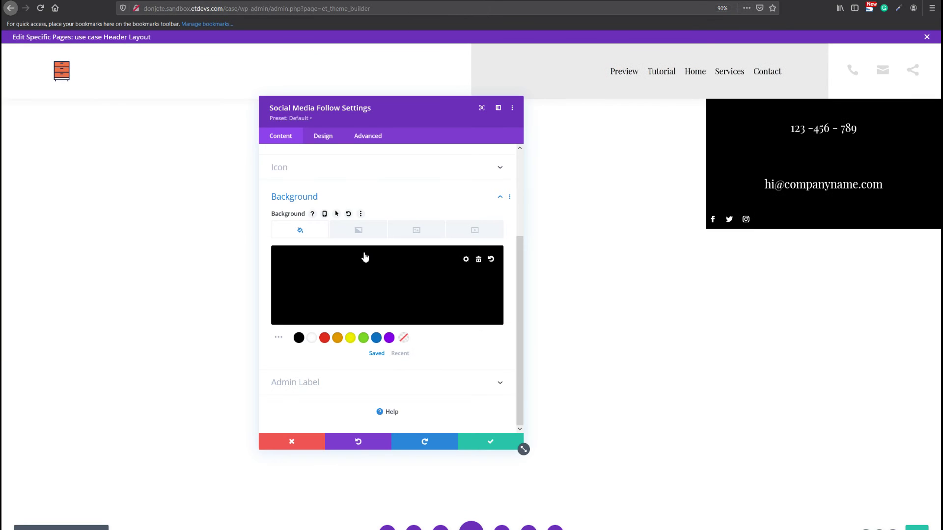
# Step: Give the Facebook, Twitter and Instagram networks a white background, saving each one
pyautogui.scroll(3, 321, 265)
pyautogui.click(279, 187)
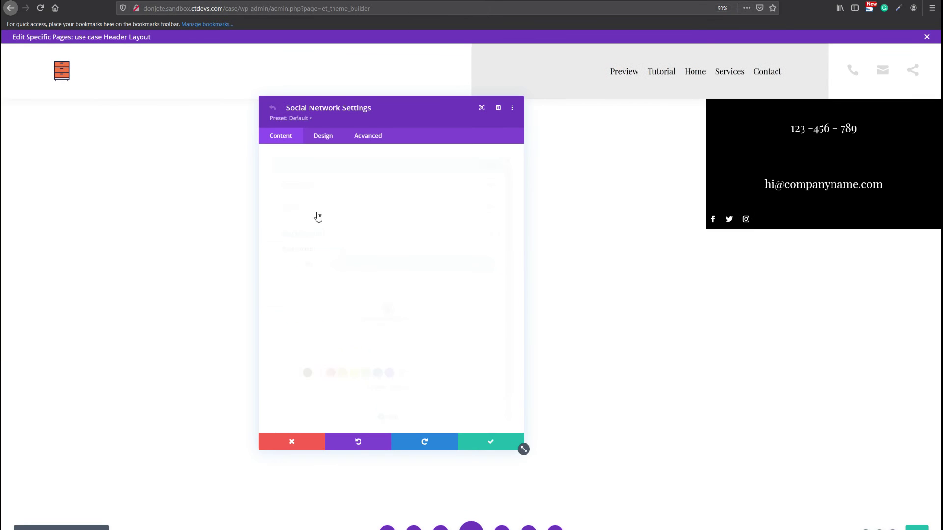
pyautogui.click(312, 369)
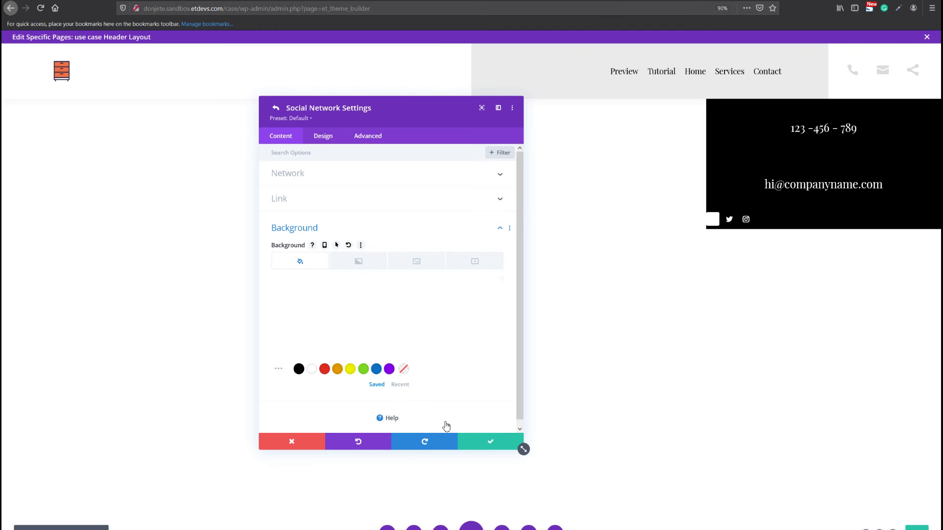
pyautogui.click(470, 442)
pyautogui.click(279, 206)
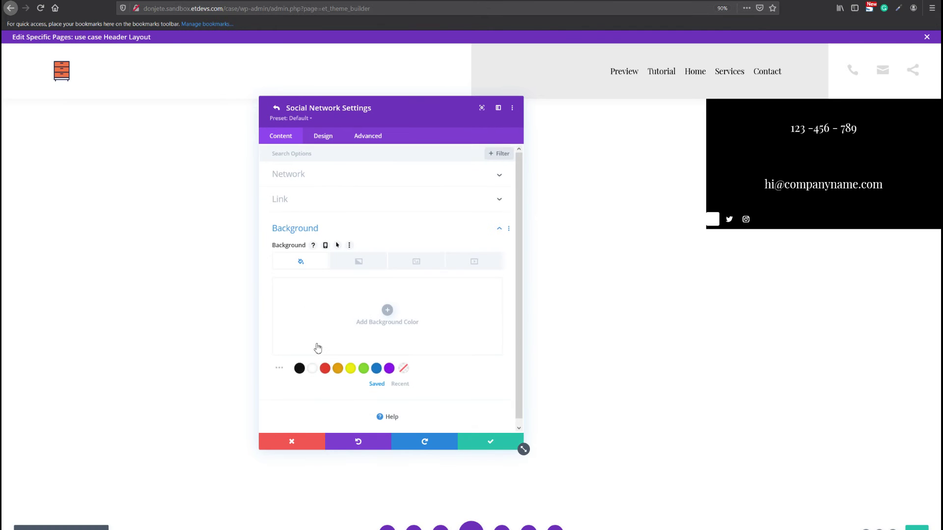
pyautogui.click(312, 368)
pyautogui.click(482, 442)
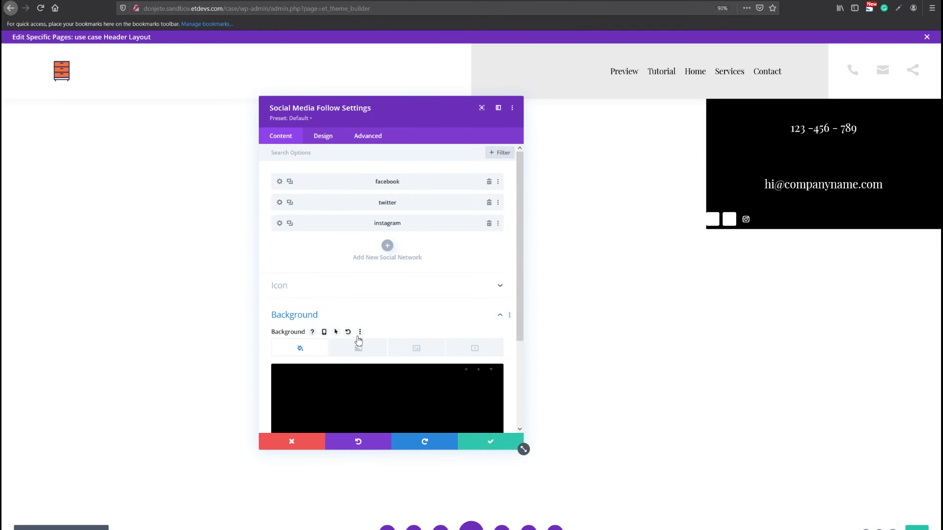
pyautogui.click(279, 222)
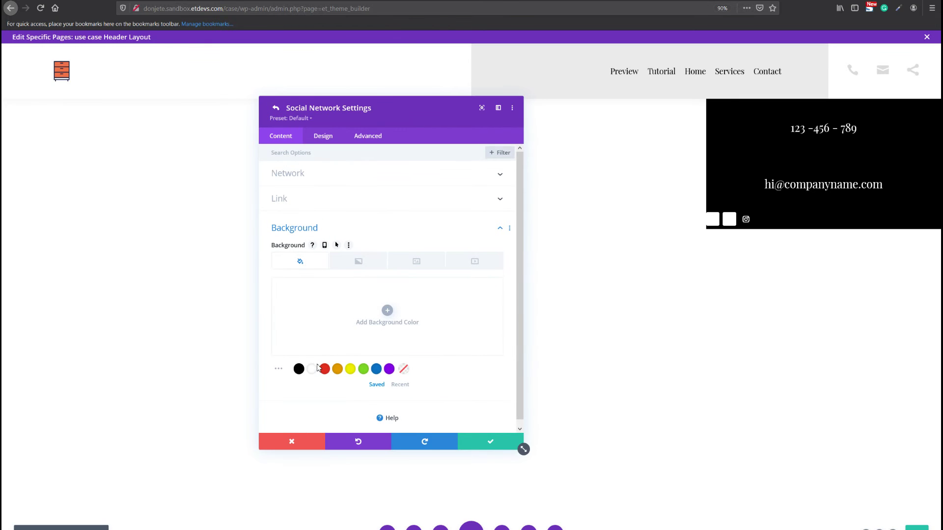
pyautogui.click(312, 368)
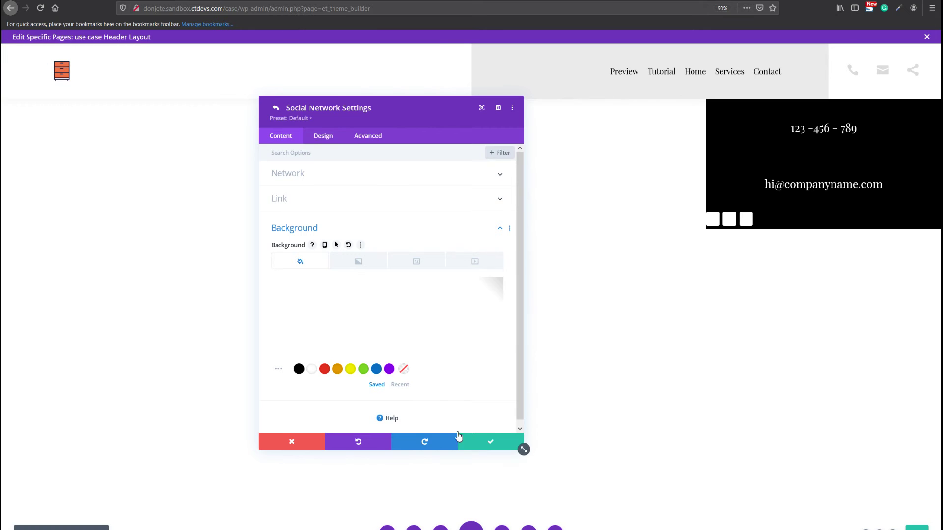
pyautogui.click(484, 443)
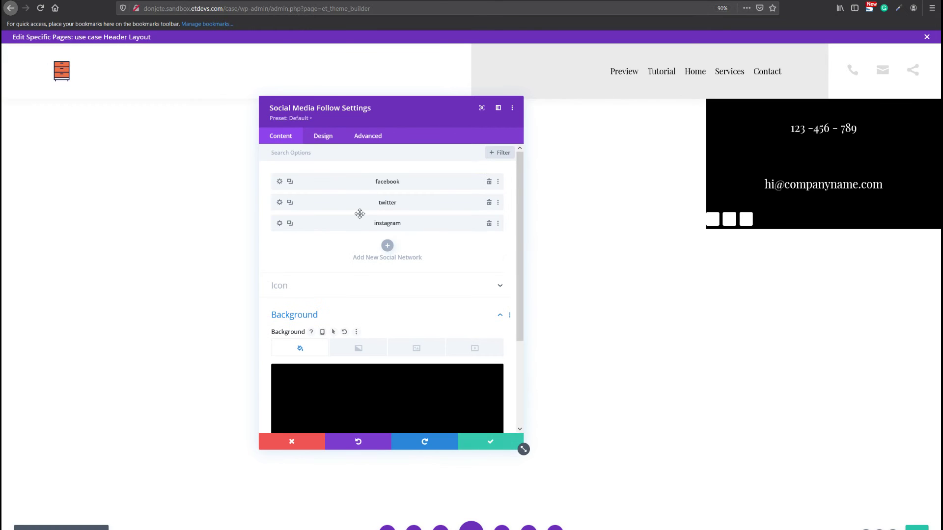
# Step: Center the Social Media Follow module's alignment and set its icon color to black
pyautogui.click(328, 143)
pyautogui.click(332, 178)
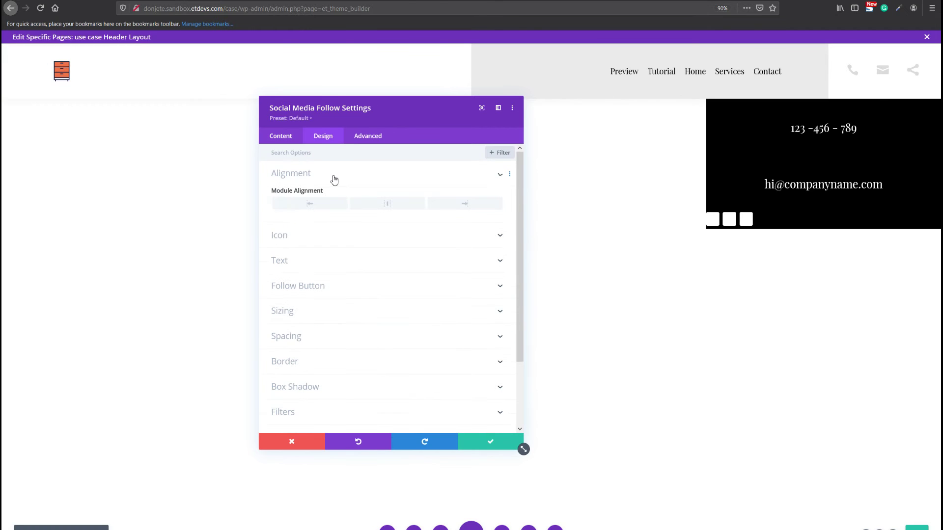
pyautogui.click(384, 205)
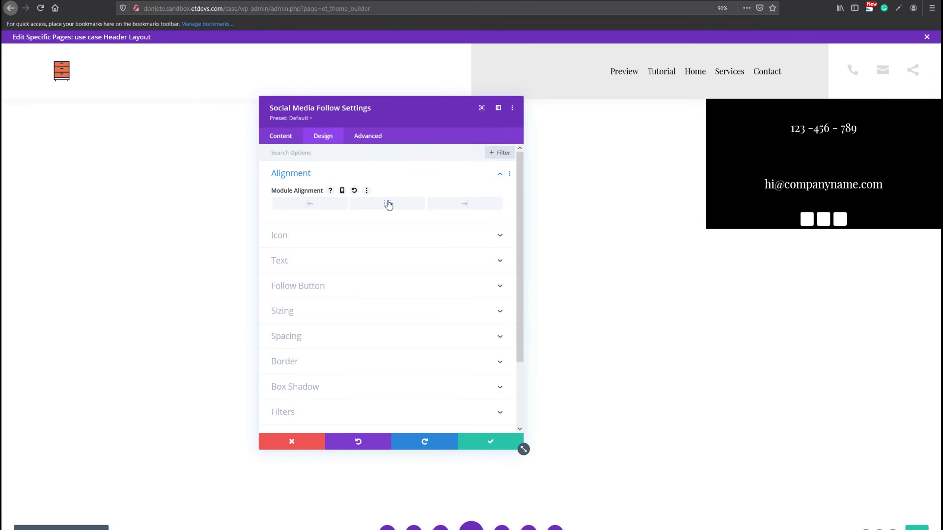
pyautogui.click(318, 238)
pyautogui.click(300, 192)
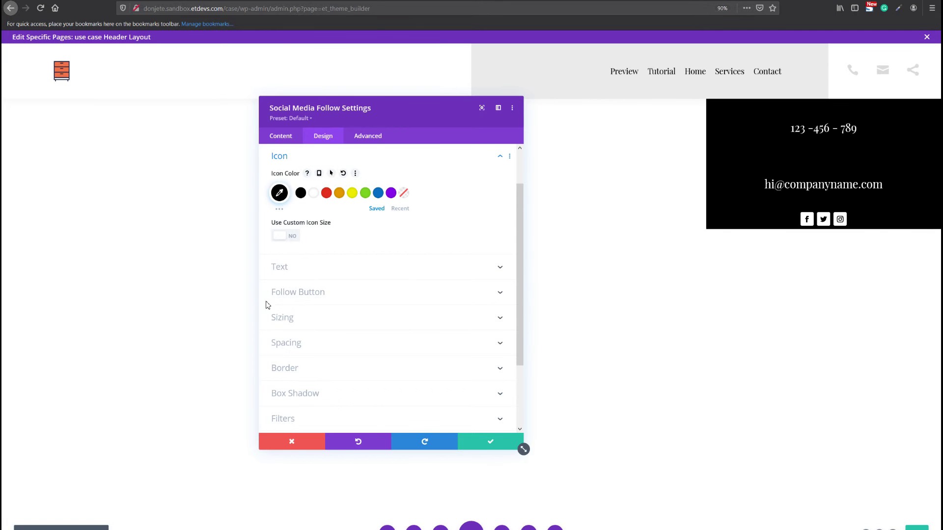
# Step: Set the Social Media Follow module's width to 100% and its top and bottom padding to 10%
pyautogui.click(305, 318)
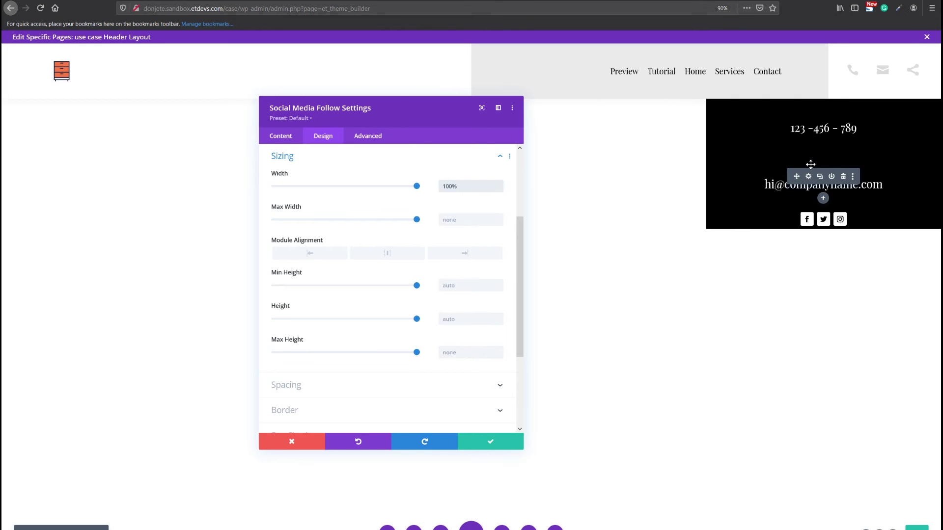
pyautogui.click(328, 388)
pyautogui.click(285, 242)
pyautogui.write('10%')
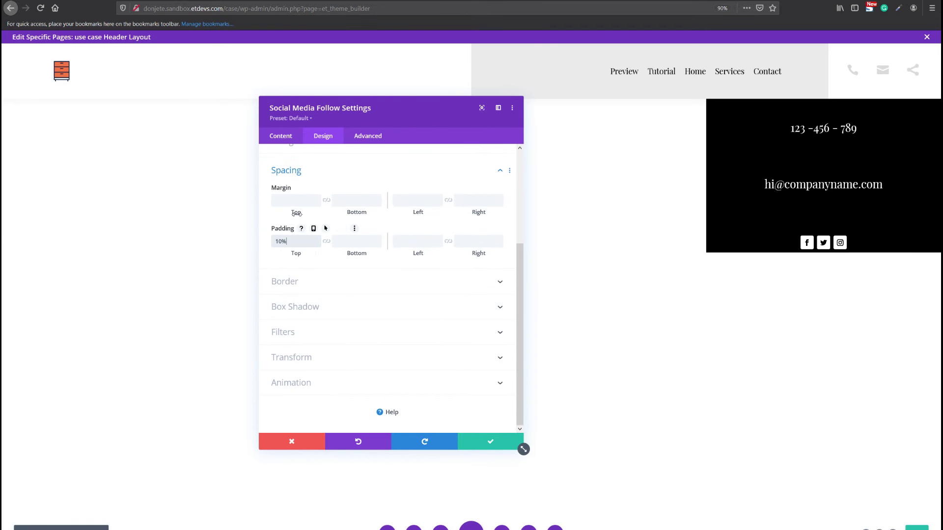
pyautogui.click(325, 241)
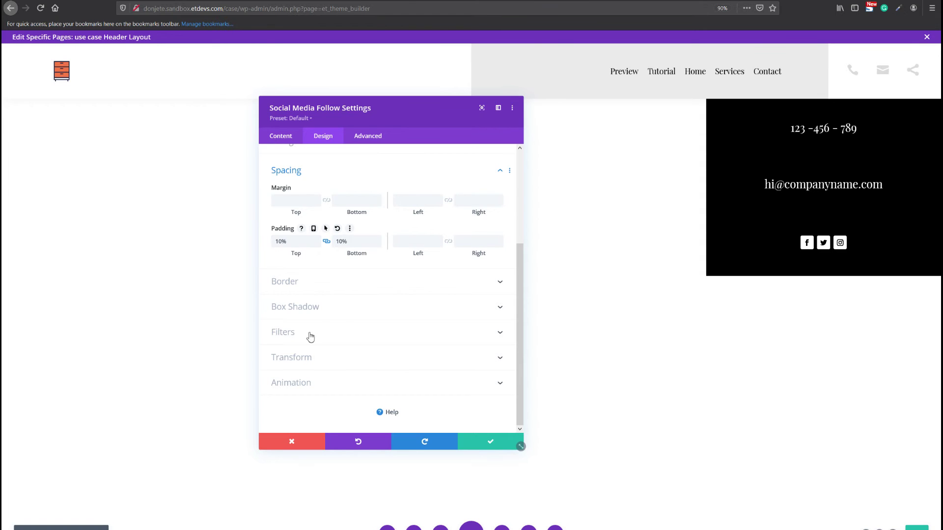
# Step: Round all corners of the Social Media Follow icons to 100px and save the module
pyautogui.click(329, 278)
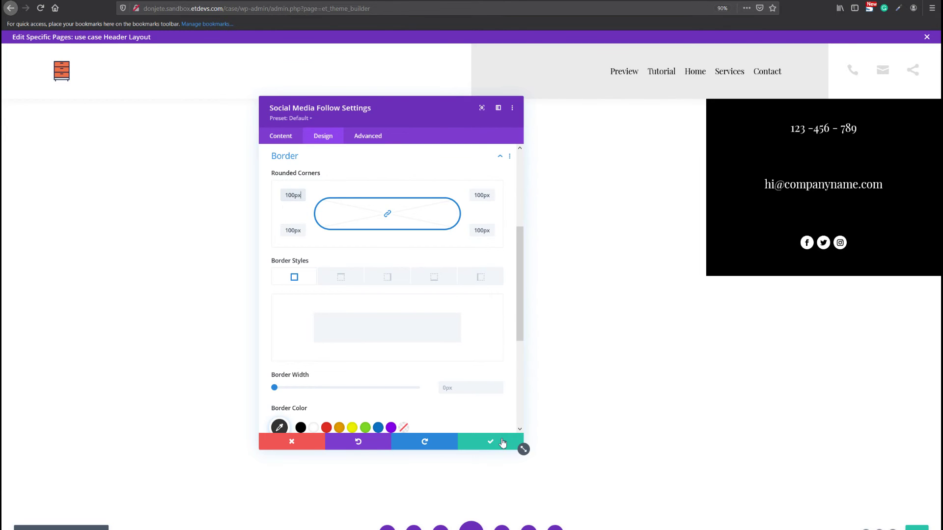
pyautogui.click(519, 443)
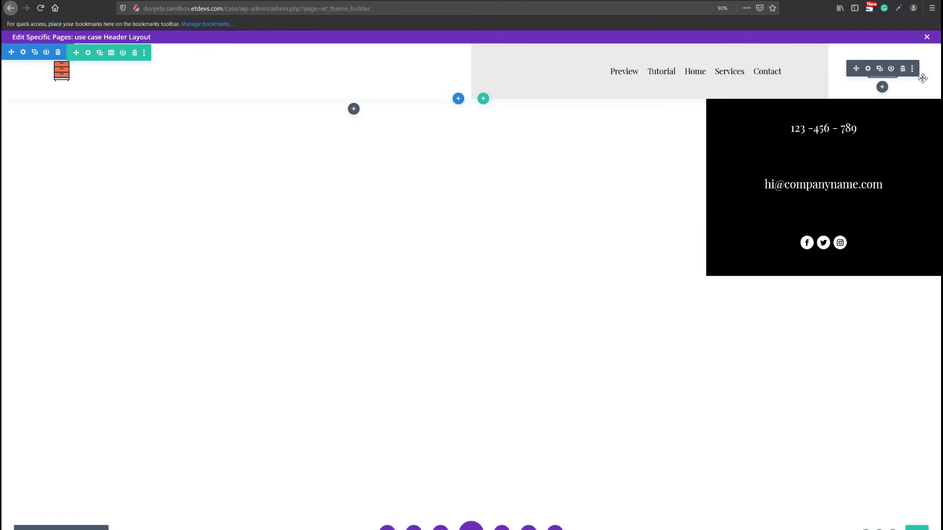
# Step: Give the phone icon blurb the CSS ID header-cta-1, copy the ID for reuse and save the module
pyautogui.click(840, 69)
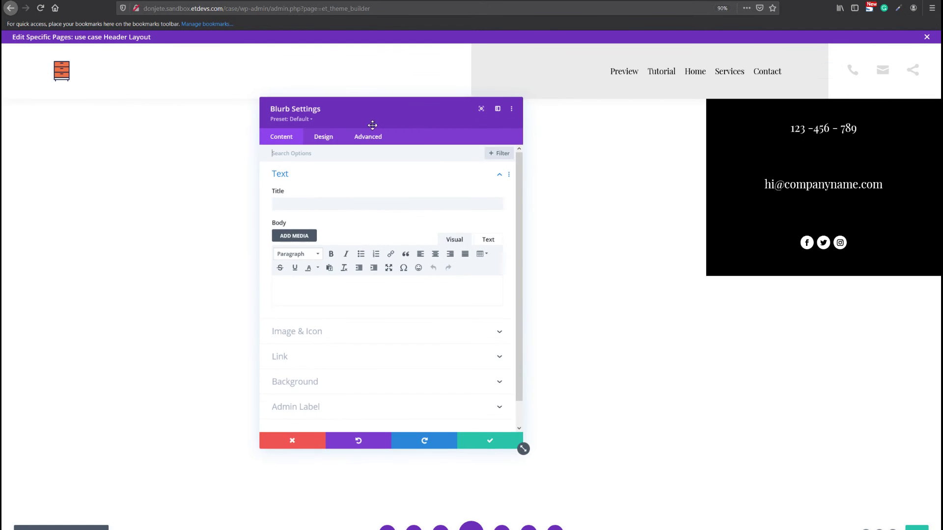
pyautogui.click(373, 136)
pyautogui.click(316, 175)
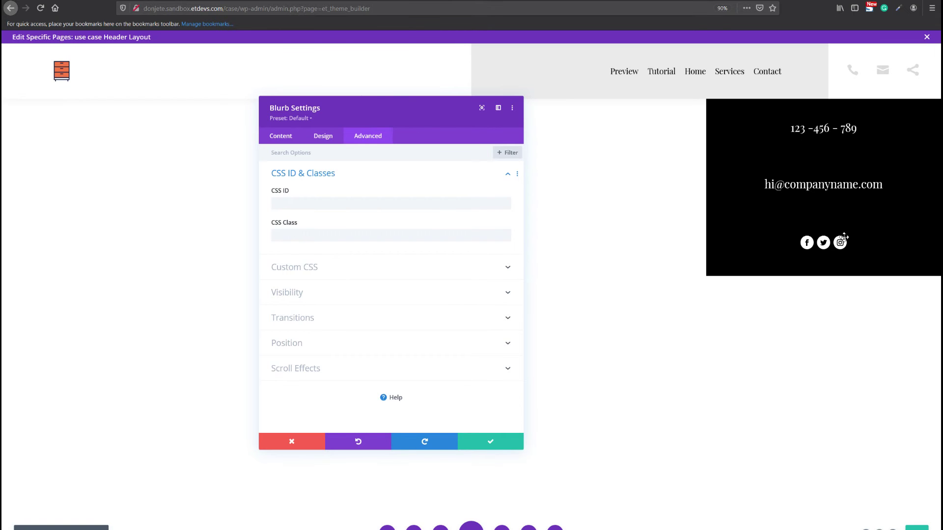
pyautogui.click(427, 208)
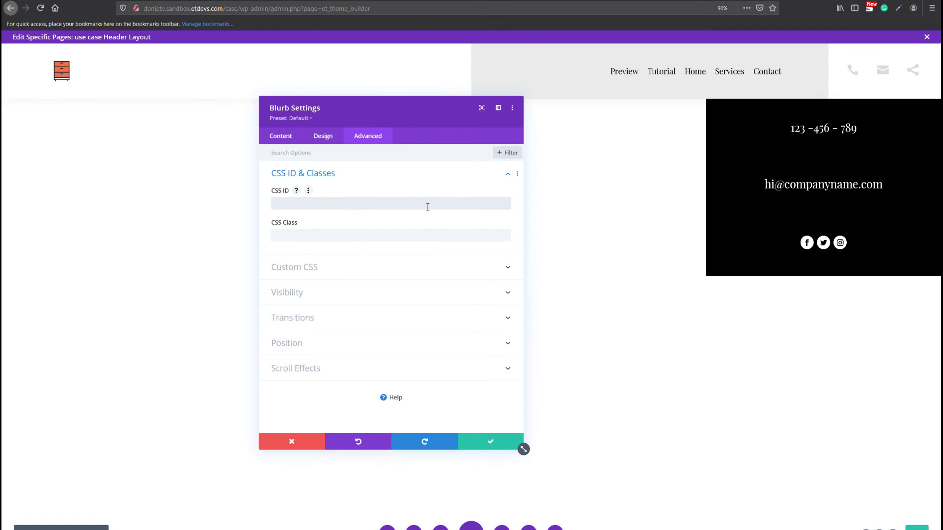
pyautogui.write('hea')
pyautogui.hotkey('ctrl', 'a')
pyautogui.hotkey('ctrl', 'c')
pyautogui.click(406, 207)
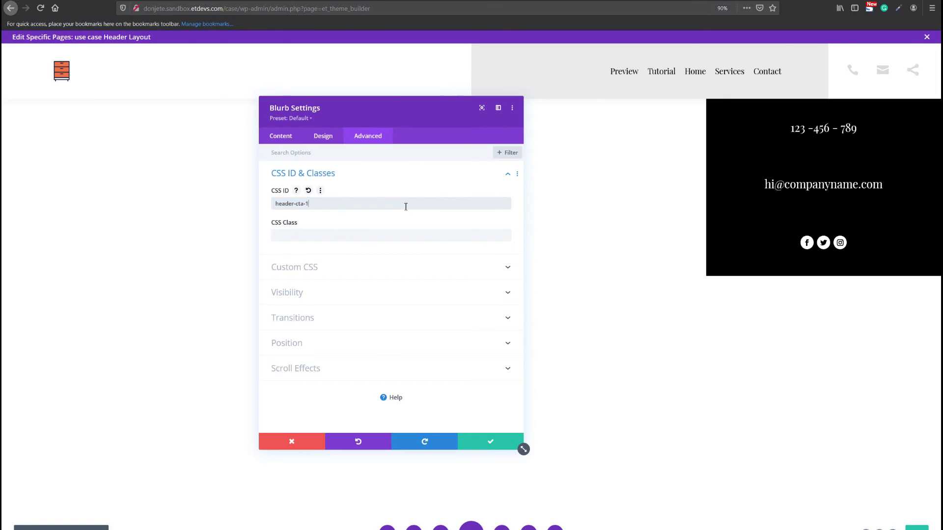
pyautogui.click(478, 449)
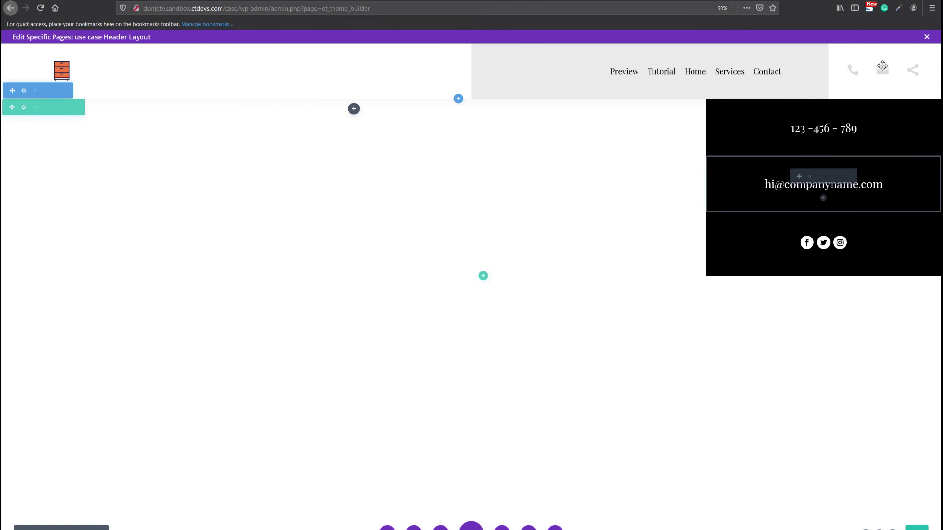
# Step: Give the email icon blurb the CSS ID header-cta-2 and save the module
pyautogui.moveTo(877, 73)
pyautogui.click(368, 135)
pyautogui.click(373, 174)
pyautogui.hotkey('ctrl', 'v')
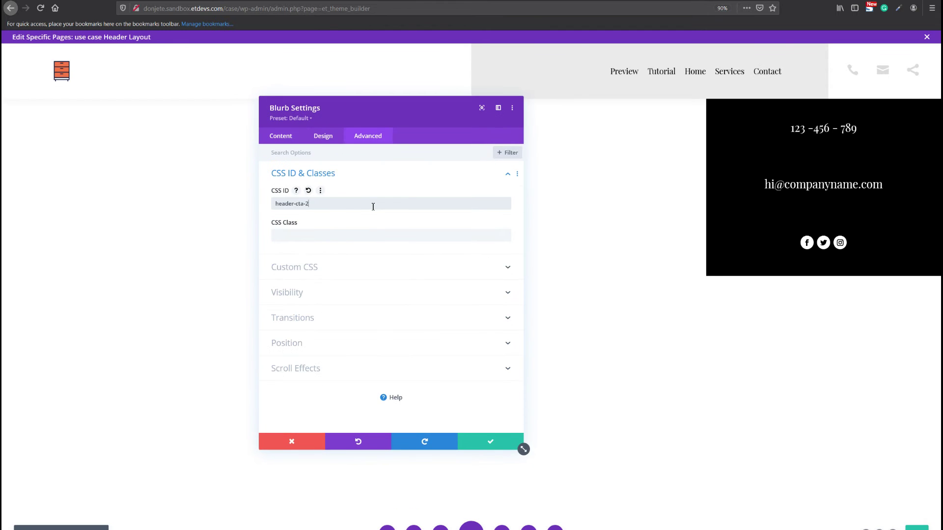
pyautogui.click(475, 443)
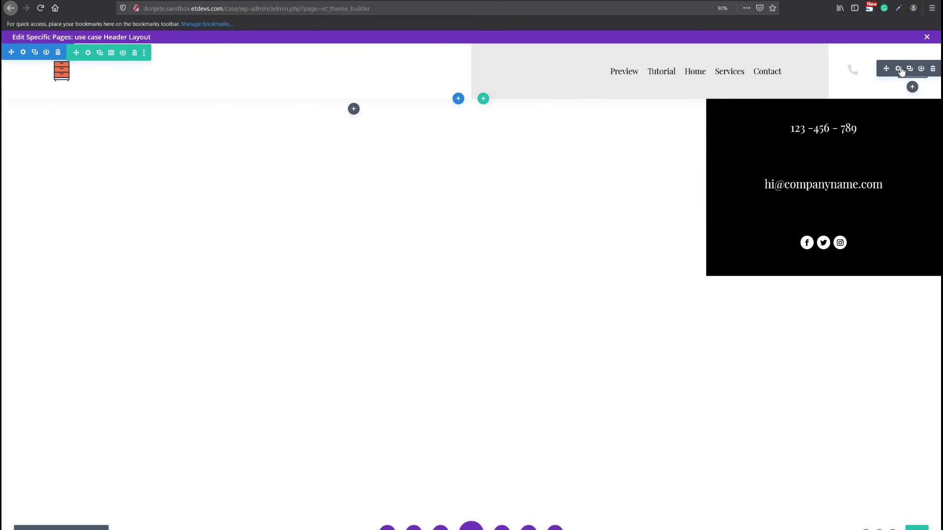
# Step: Give the share icon blurb the CSS ID header-cta-3 and save the module
pyautogui.click(902, 72)
pyautogui.click(371, 135)
pyautogui.click(334, 180)
pyautogui.click(336, 202)
pyautogui.hotkey('ctrl', 'v')
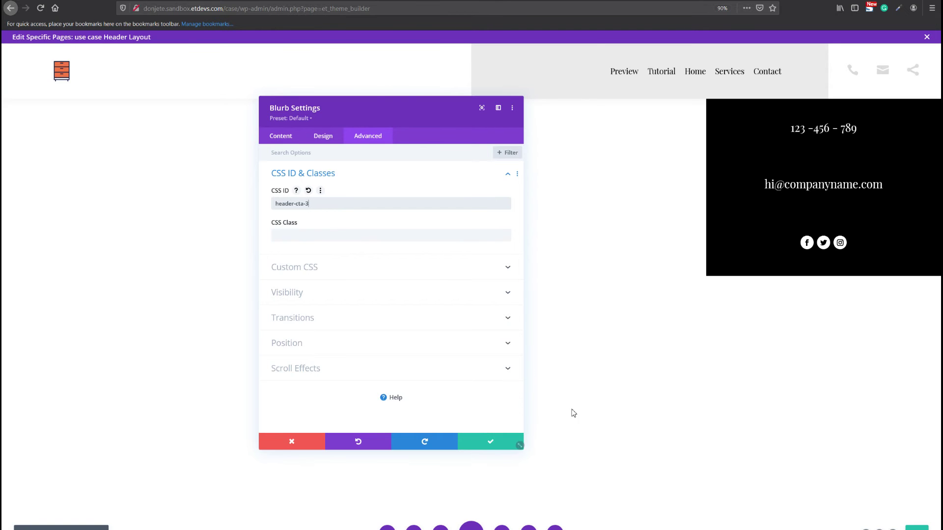
pyautogui.click(491, 444)
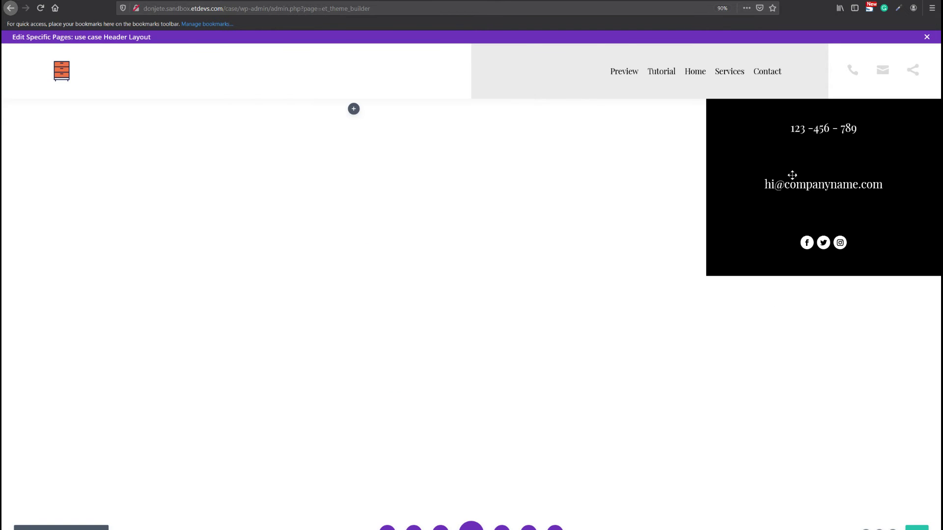
# Step: Give the phone number text module its header-item CSS ID, copy the ID and save the module
pyautogui.click(807, 121)
pyautogui.click(368, 136)
pyautogui.click(327, 178)
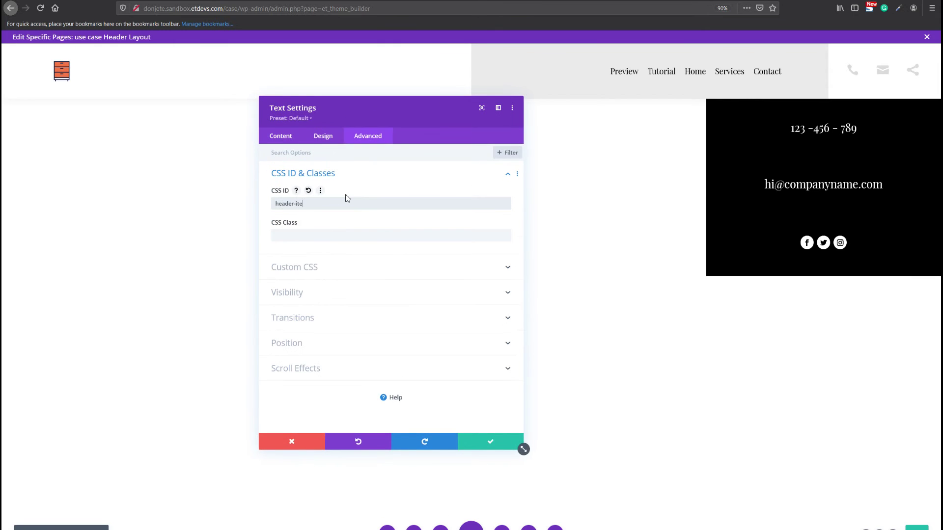
pyautogui.hotkey('ctrl', 'a')
pyautogui.hotkey('ctrl', 'c')
pyautogui.click(321, 206)
pyautogui.click(488, 442)
# Step: Reuse the copied header-item CSS ID, with its own number, on the email text module and save it
pyautogui.click(813, 176)
pyautogui.click(367, 134)
pyautogui.click(314, 173)
pyautogui.click(317, 202)
pyautogui.hotkey('ctrl', 'v')
pyautogui.click(489, 444)
# Step: Give the Social Media Follow module the CSS ID header-item-3 and save it
pyautogui.click(808, 234)
pyautogui.click(368, 136)
pyautogui.click(330, 175)
pyautogui.write('header-item-')
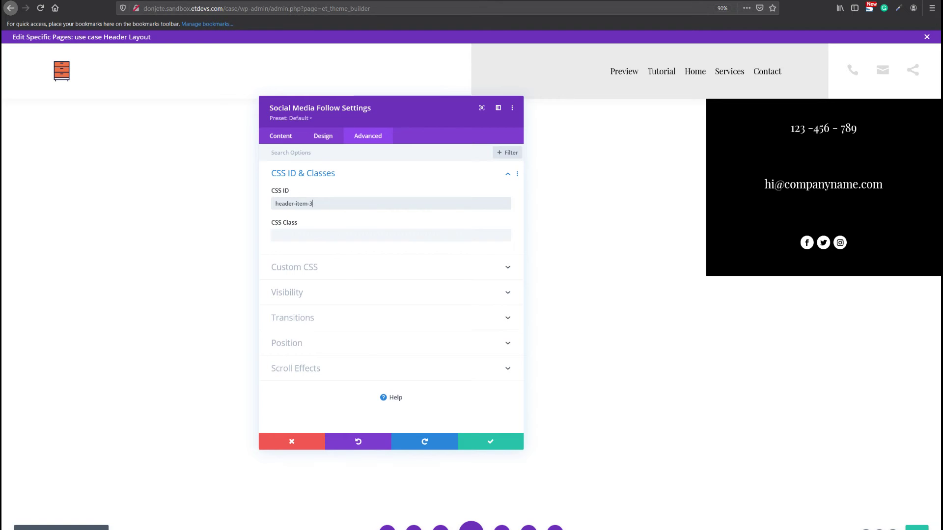
pyautogui.click(492, 443)
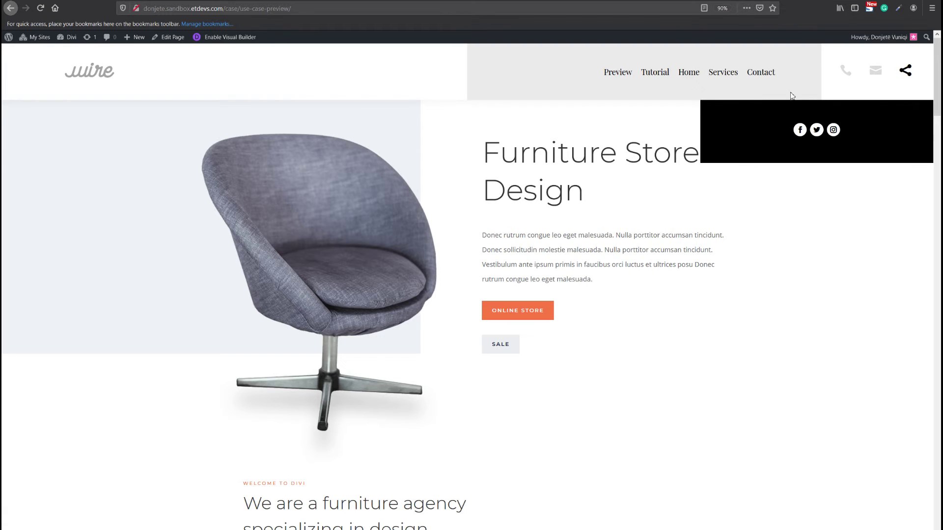
# Step: Check on the finished preview page how the phone, email and share icons switch between their contact pop-ups
pyautogui.moveTo(848, 74)
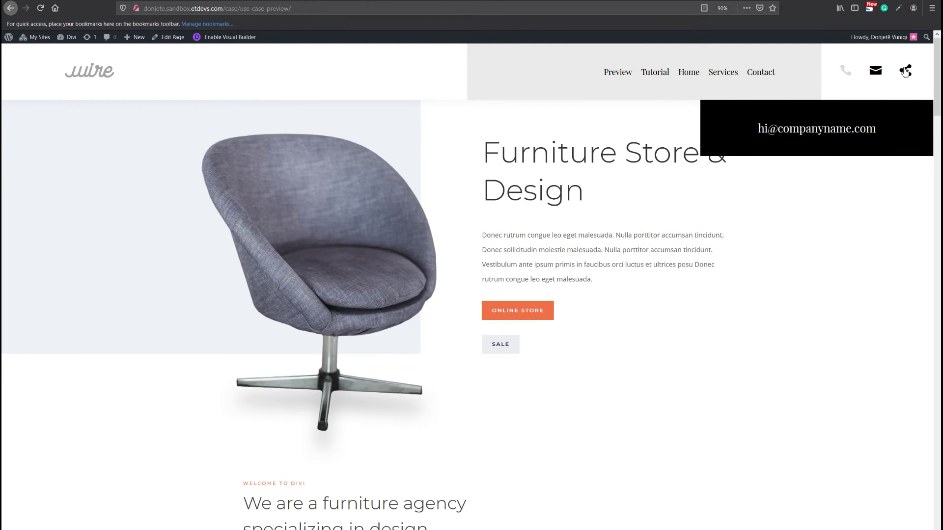
pyautogui.moveTo(904, 72)
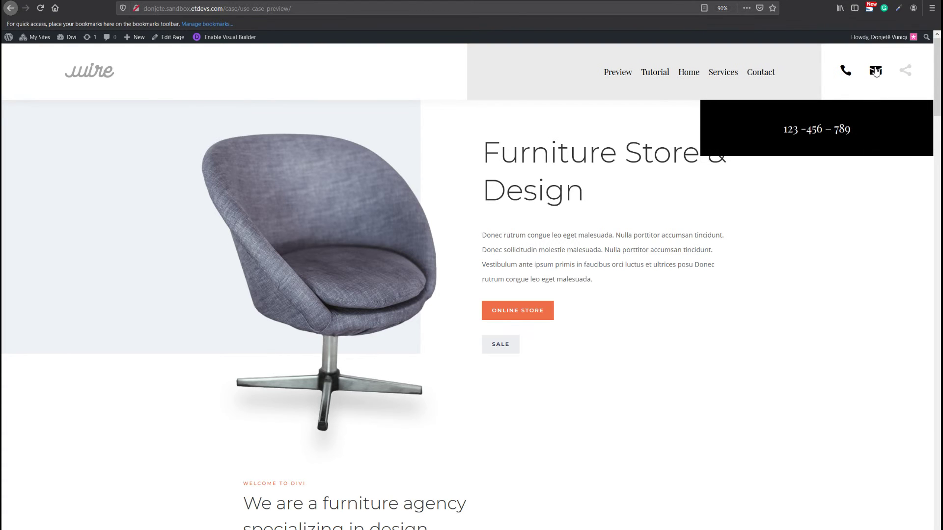
pyautogui.click(875, 72)
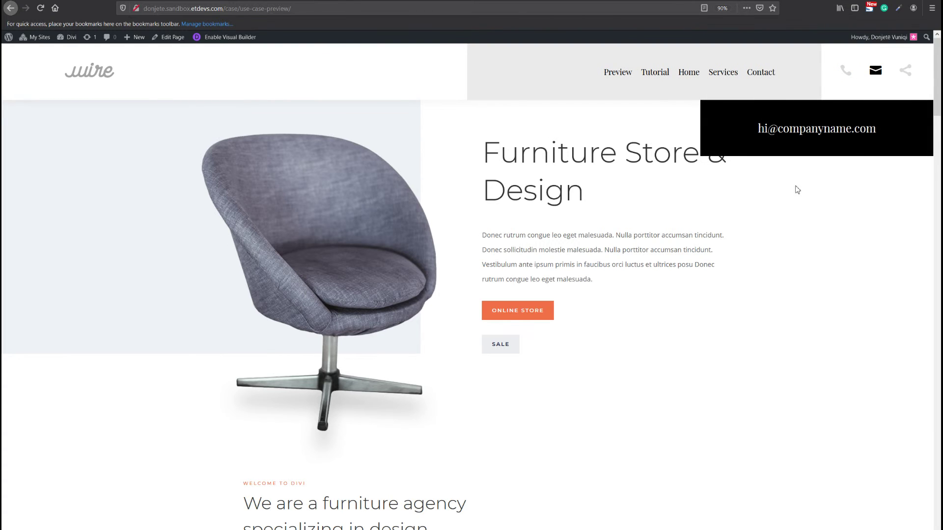
pyautogui.click(909, 67)
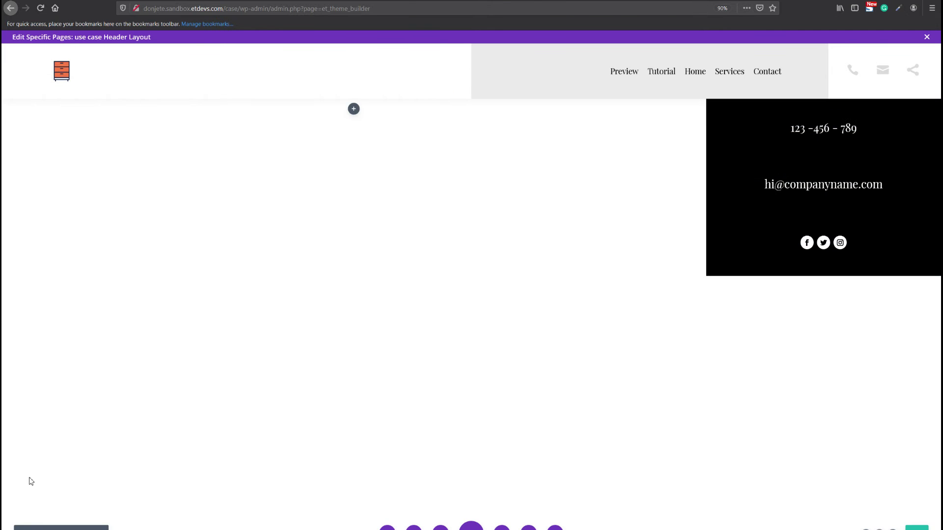
# Step: In wireframe view, set the phone number text module's position to Absolute with a top-right location and save it
pyautogui.click(38, 529)
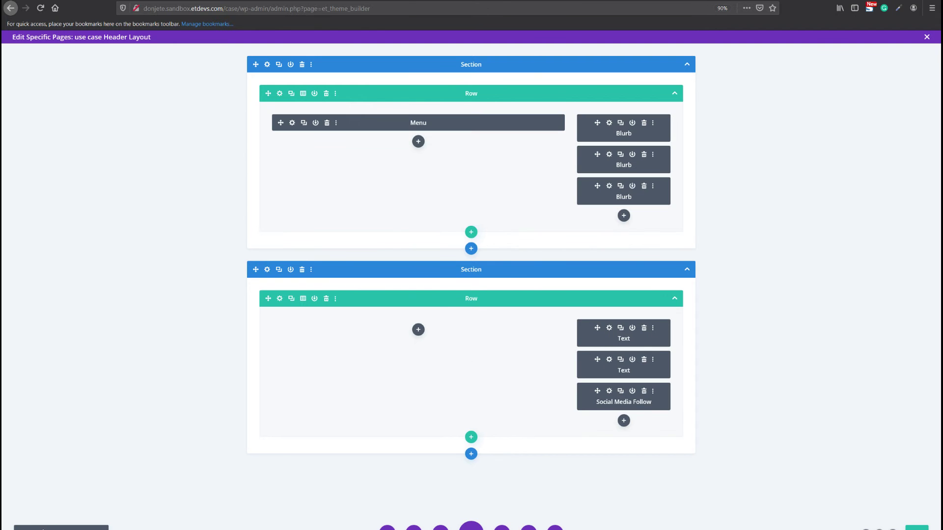
pyautogui.click(610, 329)
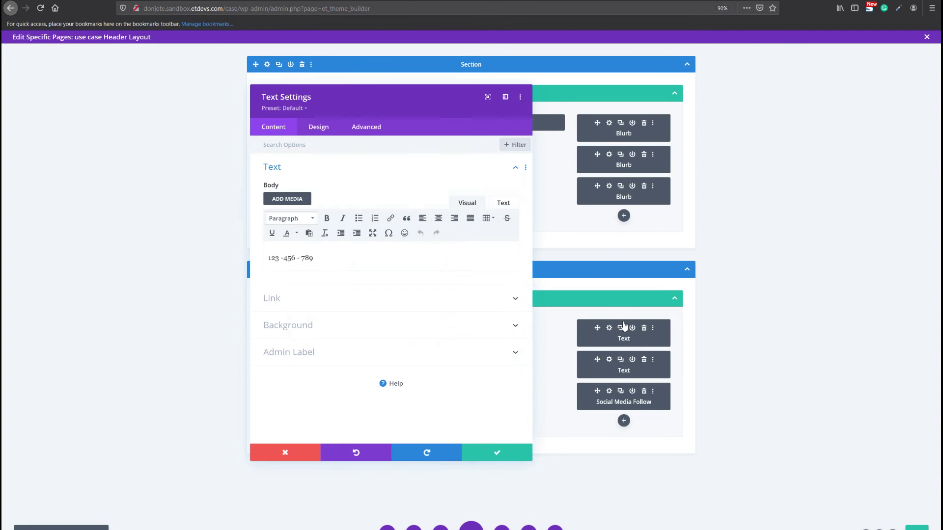
pyautogui.click(372, 137)
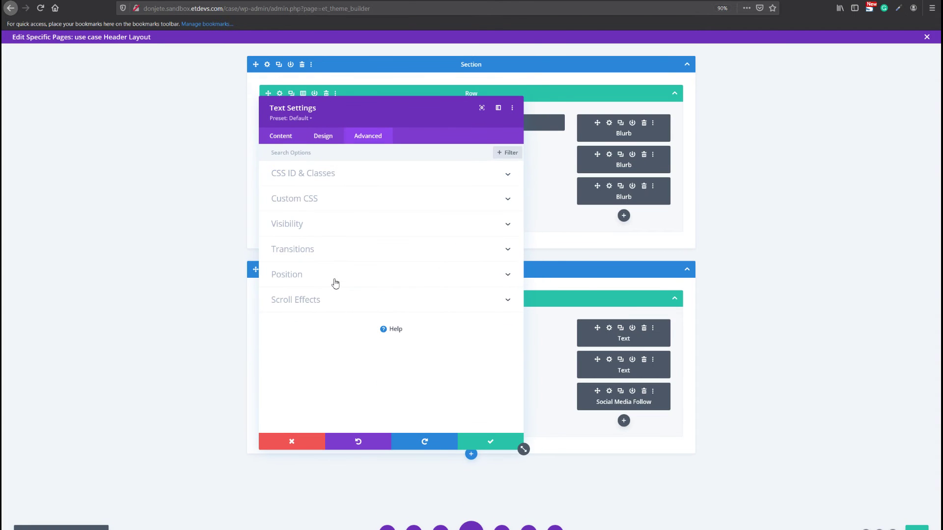
pyautogui.click(334, 280)
pyautogui.click(315, 307)
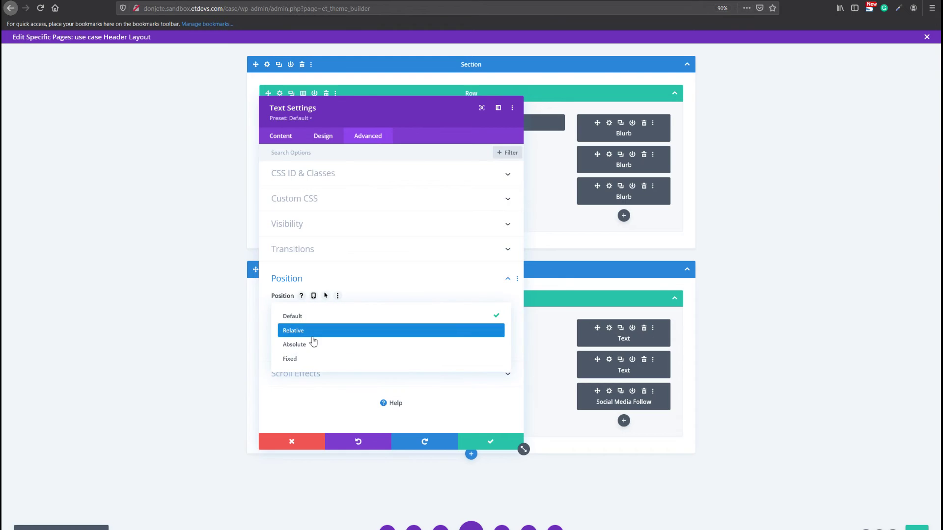
pyautogui.click(307, 345)
pyautogui.click(414, 355)
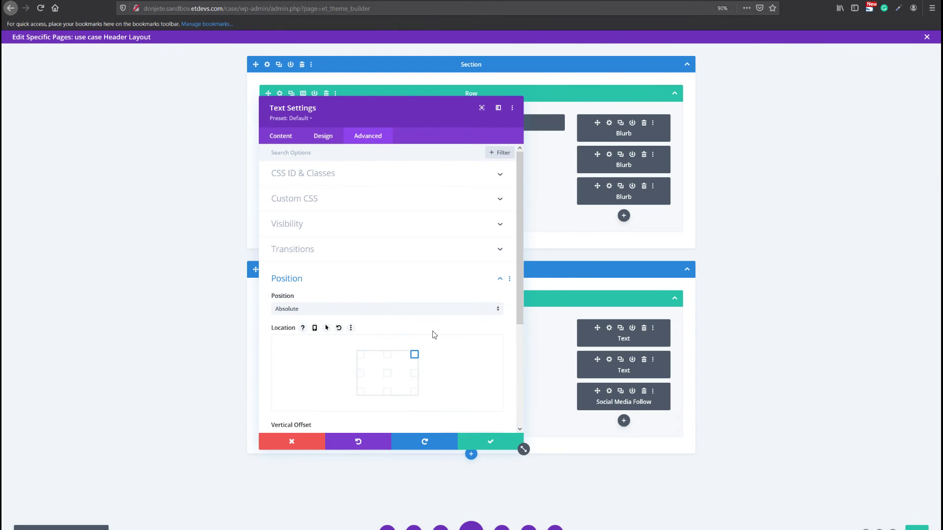
pyautogui.click(491, 446)
# Step: Set the email text module's position to Absolute with a top-right location and save it
pyautogui.click(609, 360)
pyautogui.click(363, 130)
pyautogui.click(329, 279)
pyautogui.click(325, 310)
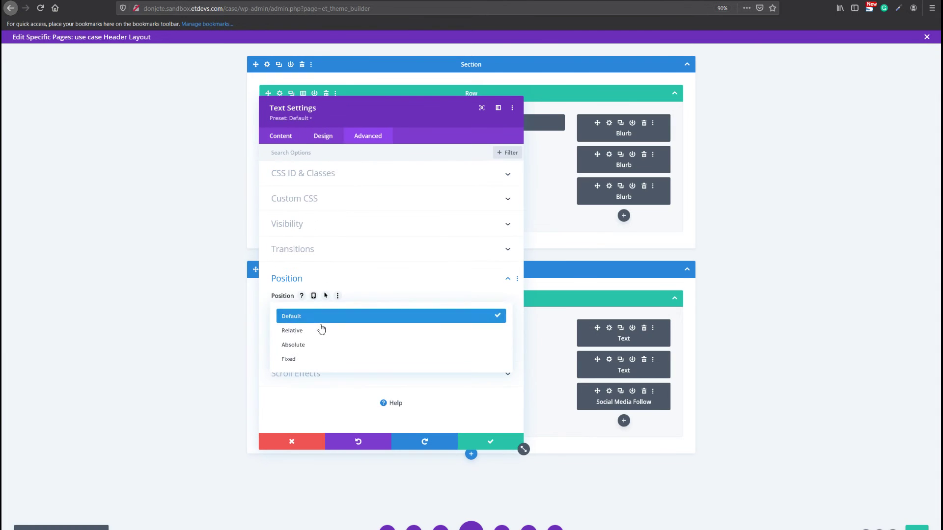
pyautogui.click(316, 344)
pyautogui.click(415, 354)
pyautogui.click(490, 442)
# Step: Set the Social Media Follow module's position to Absolute with a top-right location, save it and return to wireframe view
pyautogui.click(609, 393)
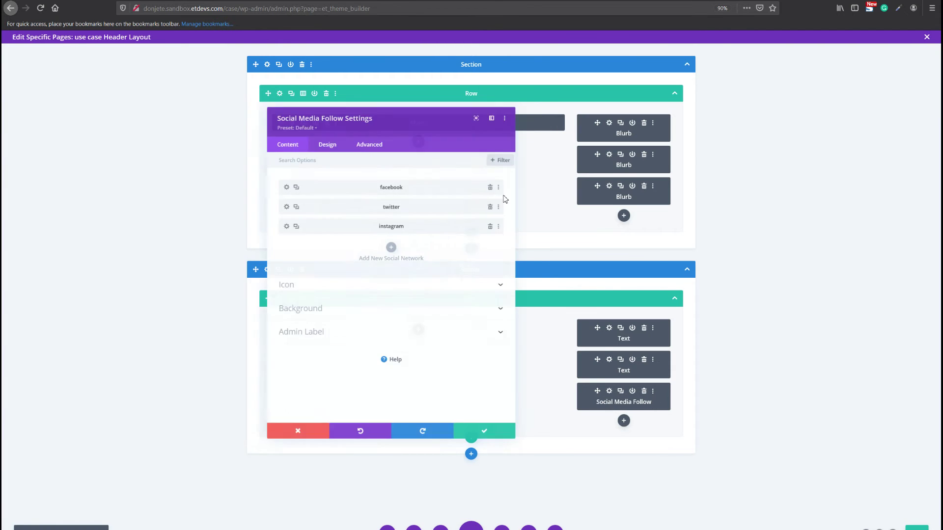
pyautogui.click(377, 137)
pyautogui.click(355, 288)
pyautogui.click(358, 309)
pyautogui.click(347, 345)
pyautogui.click(415, 354)
pyautogui.click(490, 441)
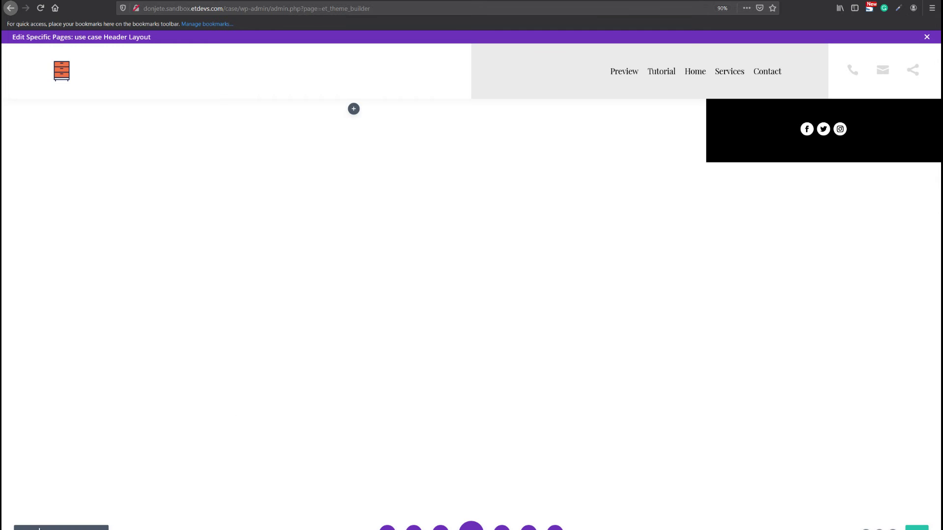
pyautogui.click(37, 529)
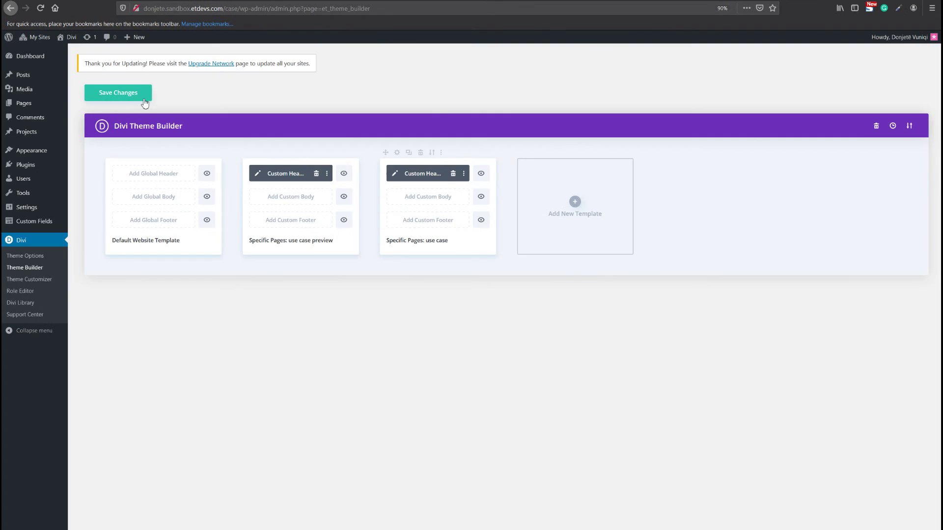
# Step: Save the Theme Builder changes, then reopen the use case template's custom header and refresh the live page
pyautogui.click(145, 102)
pyautogui.click(395, 174)
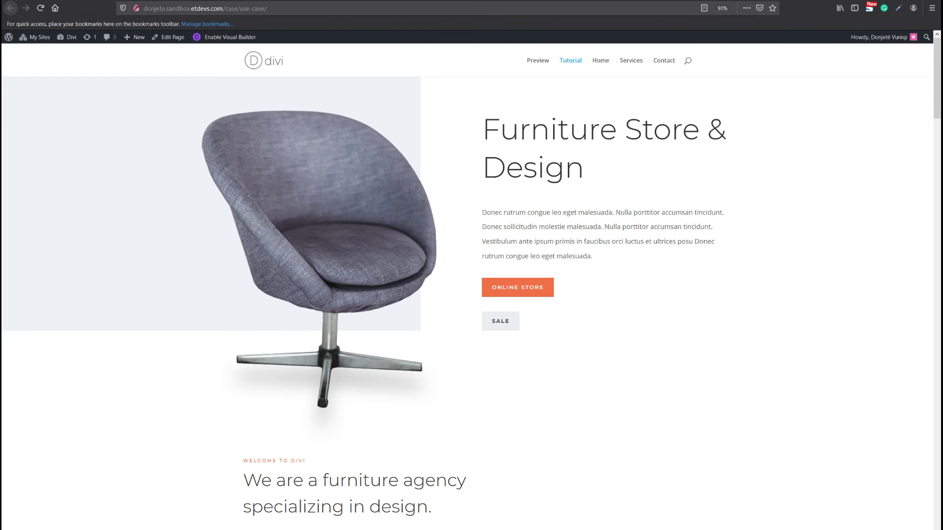
pyautogui.press('F5')
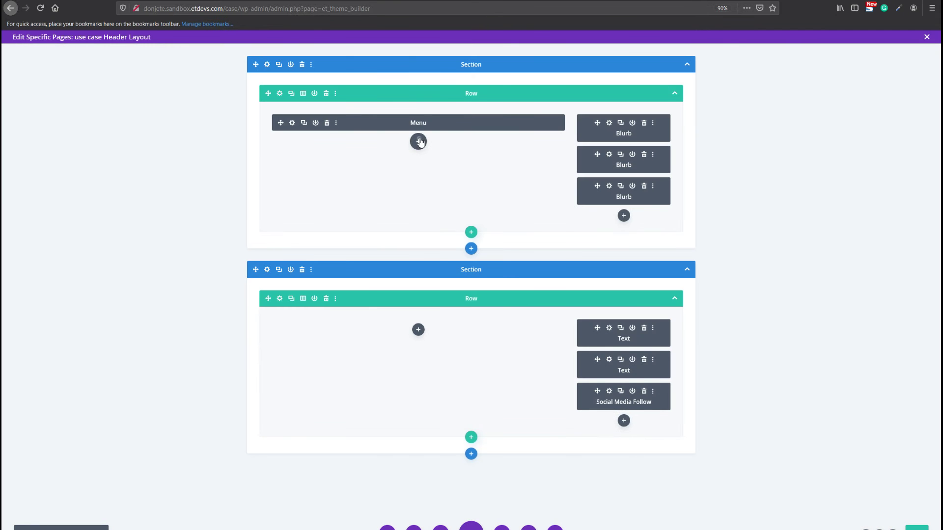
# Step: Add a Code module below the Menu module in the first section's row
pyautogui.click(418, 143)
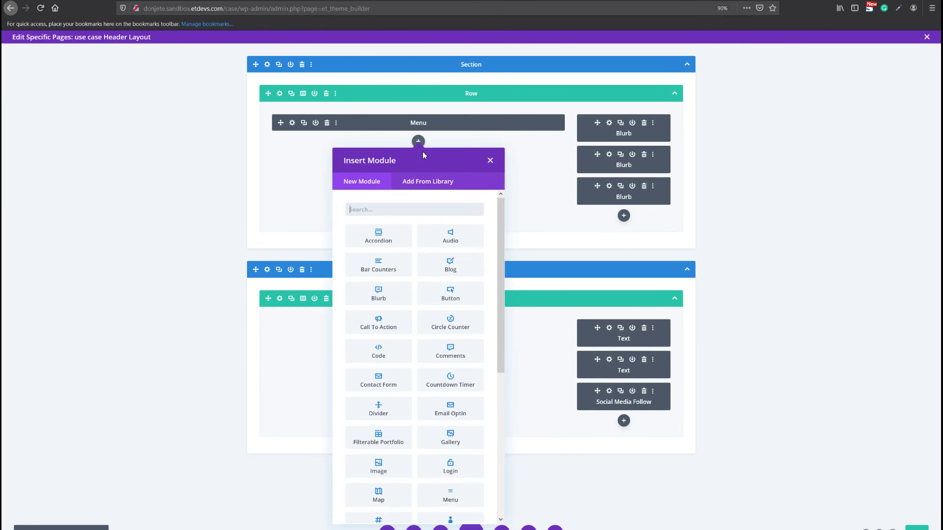
pyautogui.write('code')
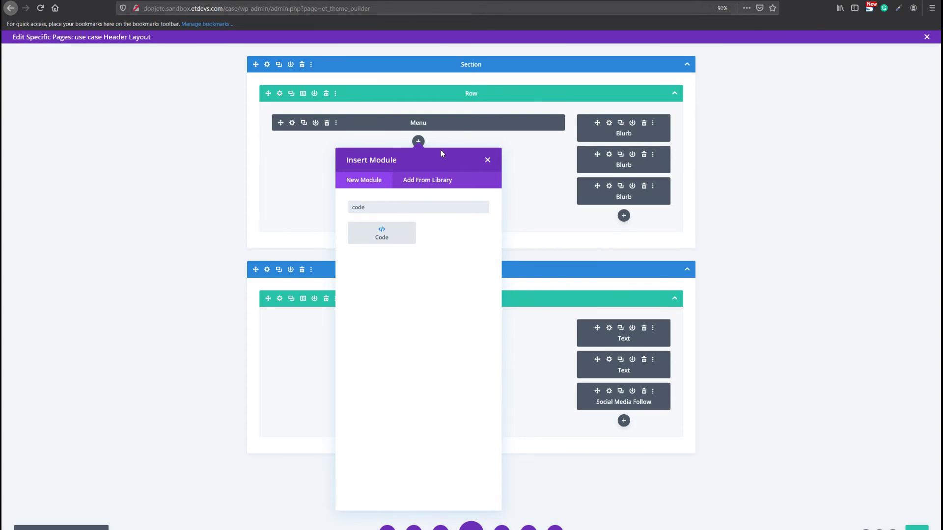
pyautogui.press('Return')
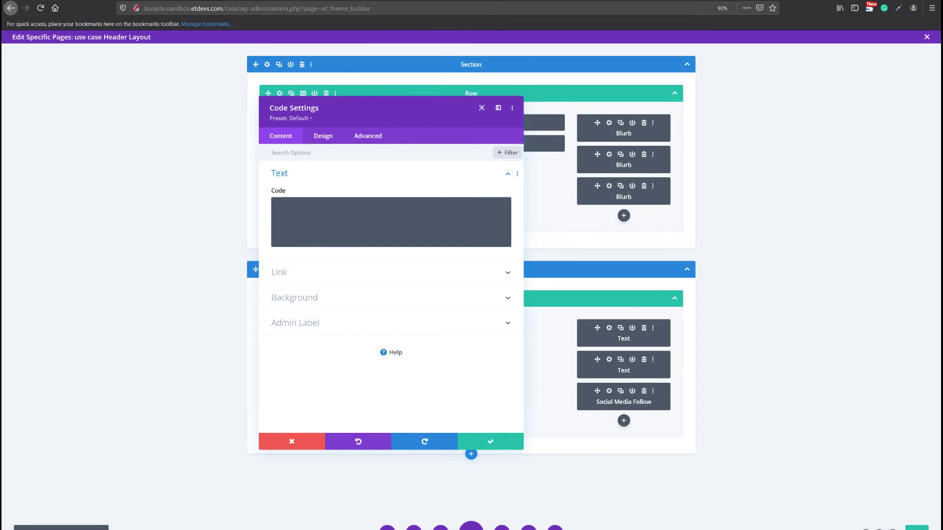
# Step: Add the header-cta, header-item, show-item and highlight-icon CSS rules to the Code module, enclosed in style tags
pyautogui.click(296, 218)
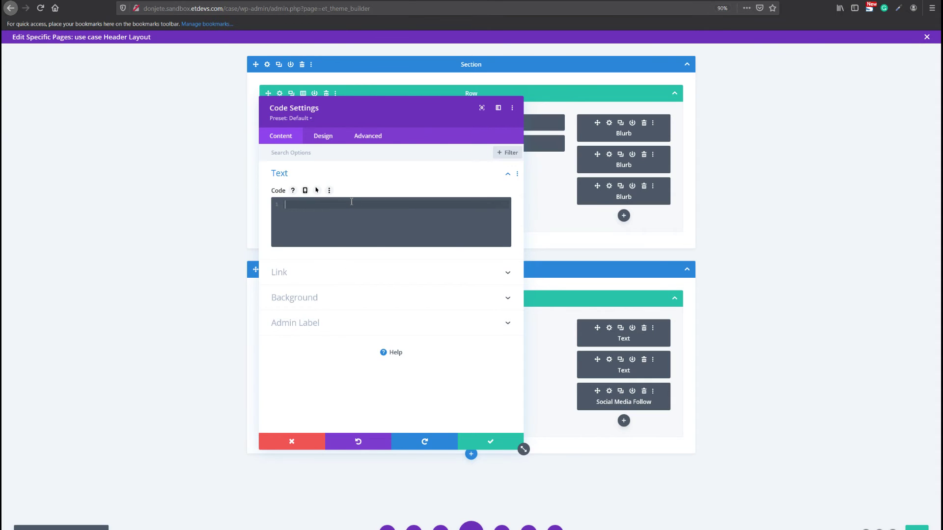
pyautogui.write('[id*="header-cta"]{ cursor: pointer; } [id*="header-item"] { visibility: hidden; opacity: 0;  -webkit-transition: all 0.5s ease; -moz-transition: all 0.5s ease; -o-transition: all 0.5s ease; -ms-transition: all 0.5s ease; transition: all 0.5s ease; } .show-item { visibility: visible; opacity: 1; } .highlight-icon{ color: #000 !important; }')
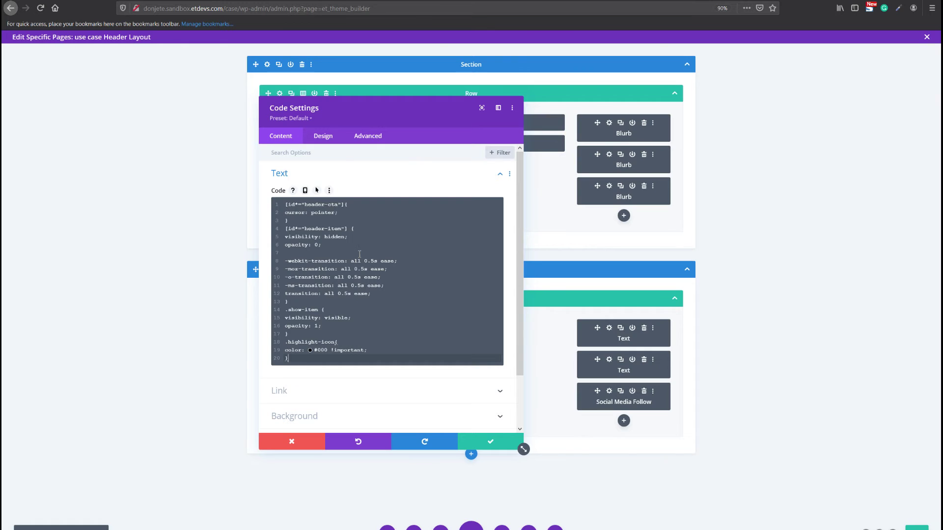
pyautogui.hotkey('ctrl', 'a')
pyautogui.hotkey('ctrl', 'c')
pyautogui.press('BackSpace')
pyautogui.write('<style>')
pyautogui.press('Return')
pyautogui.press('Return')
pyautogui.press('Up')
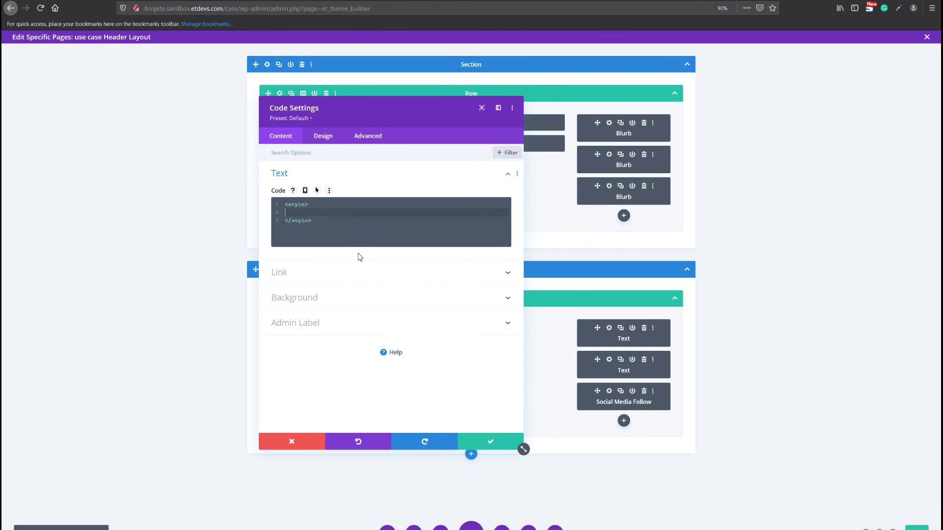
pyautogui.hotkey('ctrl', 'v')
pyautogui.click(276, 203)
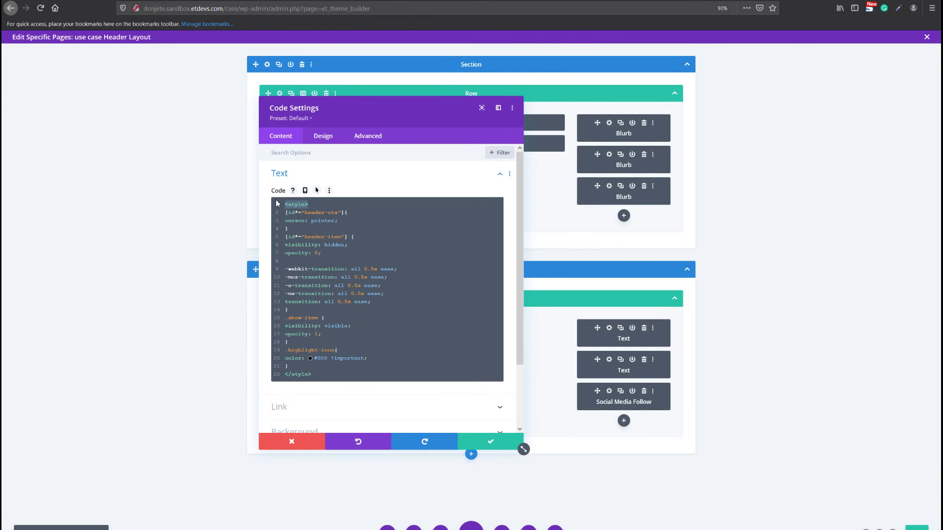
pyautogui.click(315, 374)
pyautogui.press('Up')
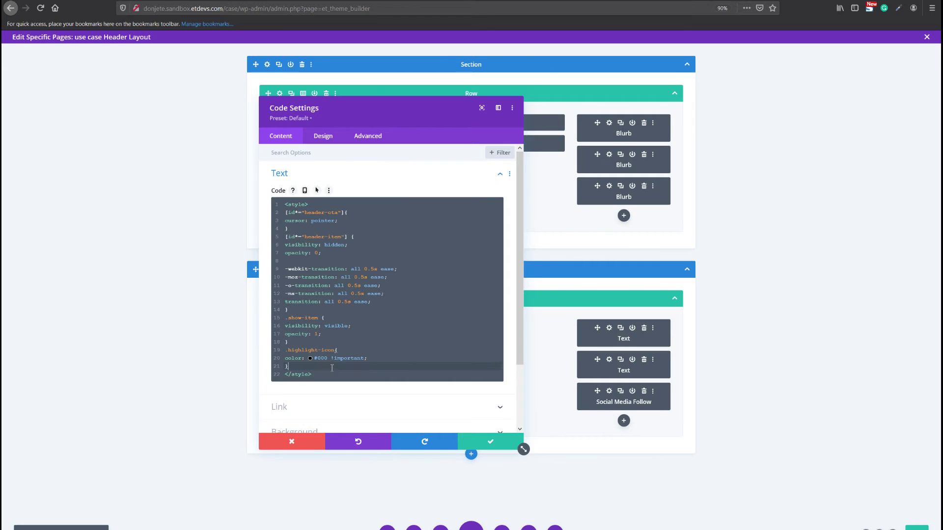
# Step: Add the jQuery script that toggles show-item and highlight-icon on header-cta clicks below the style block, enclosed in script tags
pyautogui.click(349, 376)
pyautogui.press('Return')
pyautogui.press('Return')
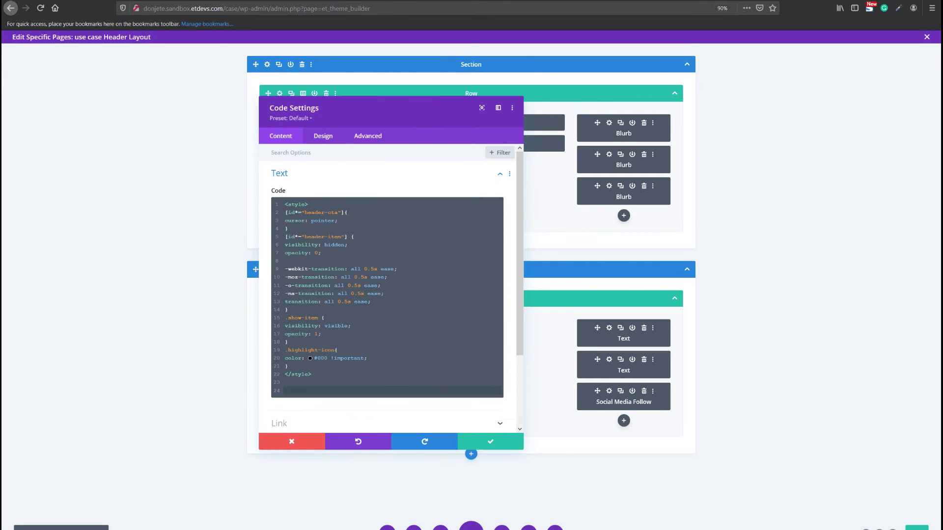
pyautogui.click(466, 369)
pyautogui.click(338, 384)
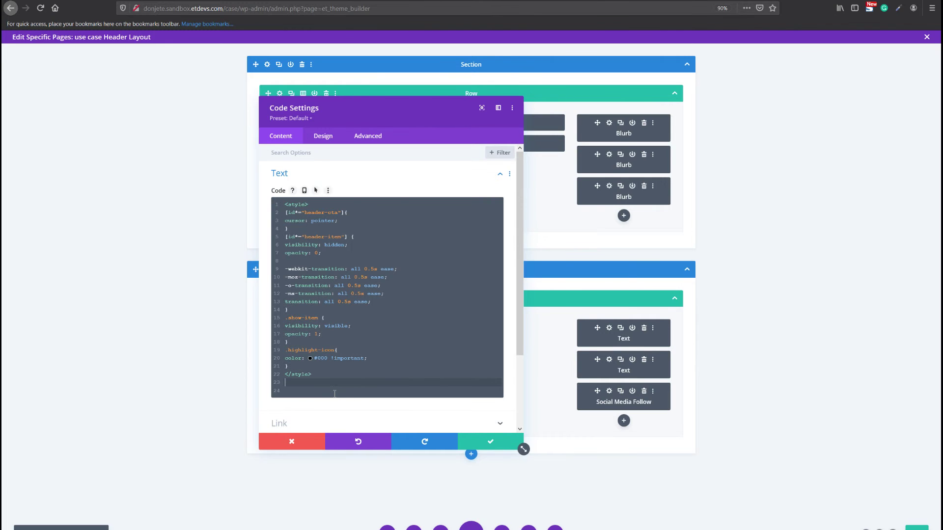
pyautogui.write('<script> jQuery(function($){ $(document).ready(function(){  $(\'[id*="header-cta"]\').click(function() {  var $selector = $(this).attr(\'id\').replace(\'cta\', \'item\'); var $item = $(\'#\' + $selector);  $item.toggleClass(\'show-item\'); $(\'[id*="header-item"]\').not($item).removeClass(\'show-item\');  var $icon = $(this).find(\'.et-pb-icon\'); var $allIcons = $(\'[id*="header-cta"]\').find(\'.et-pb-icon\');  $icon.toggleClass(\'highlight-icon\'); $allIcons.not($icon).removeClass(\'highlight-icon\');  });  }); }); </script>')
pyautogui.moveTo(314, 248); pyautogui.dragTo(285, 248)
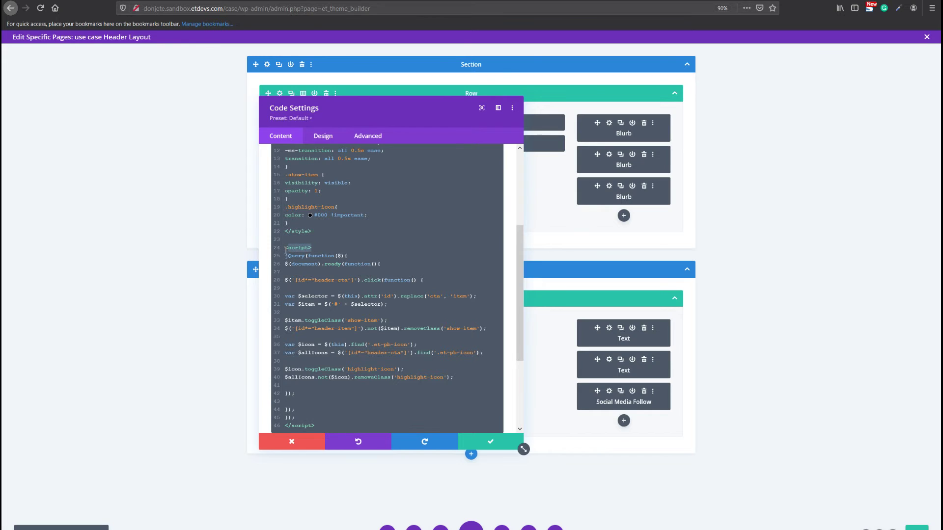
pyautogui.moveTo(319, 425); pyautogui.dragTo(285, 426)
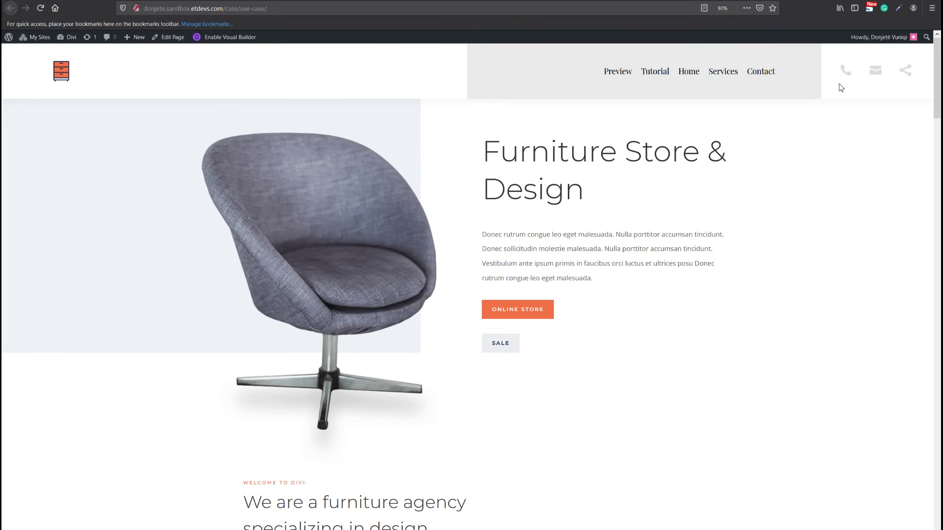
# Step: Test the phone, email and social icon pop-ups on the live page, and check the preview page's header while scrolling
pyautogui.click(844, 73)
pyautogui.click(873, 74)
pyautogui.click(905, 75)
pyautogui.click(872, 76)
pyautogui.click(843, 76)
pyautogui.click(844, 76)
pyautogui.click(843, 76)
pyautogui.click(843, 75)
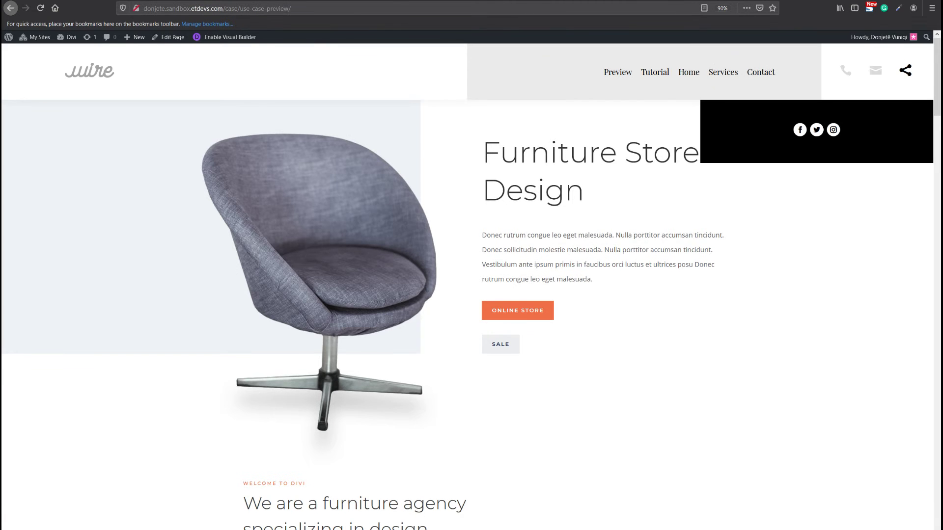
pyautogui.scroll(-2, 568, 207)
pyautogui.scroll(-3, 569, 208)
pyautogui.scroll(5, 547, 249)
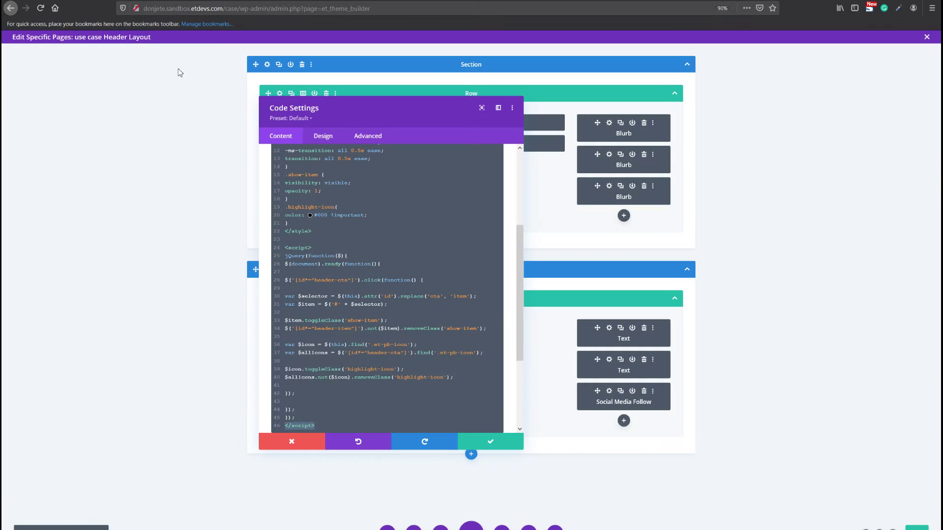
# Step: Save the Code module, and set the first section's sticky position to Stick to Top and save it
pyautogui.click(491, 442)
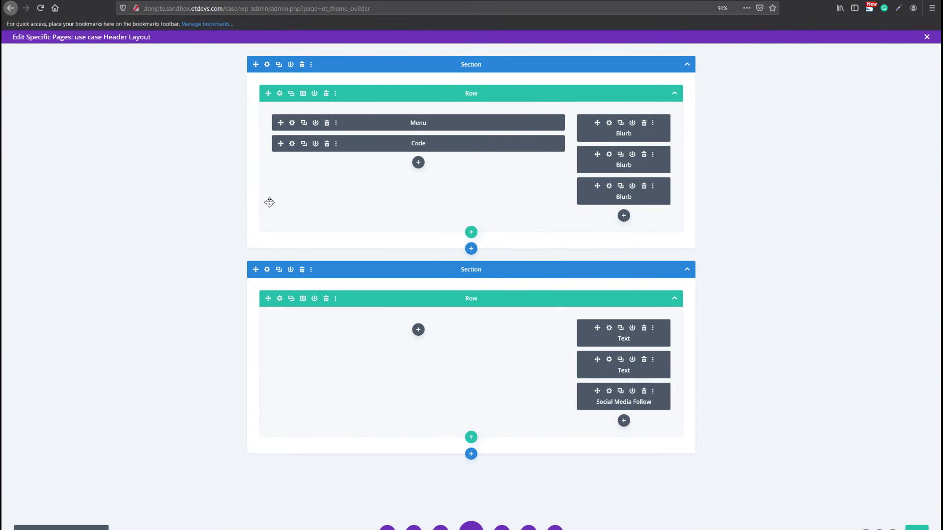
pyautogui.click(267, 64)
pyautogui.click(366, 140)
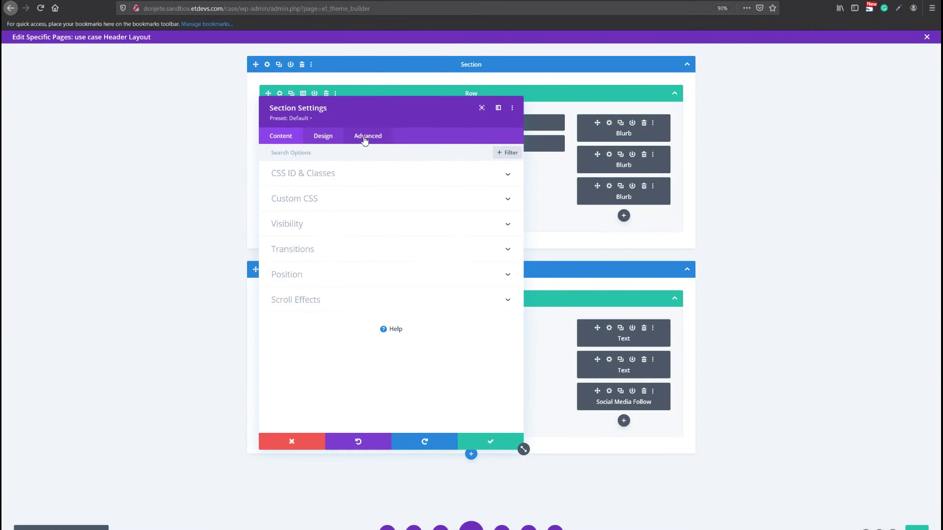
pyautogui.click(360, 308)
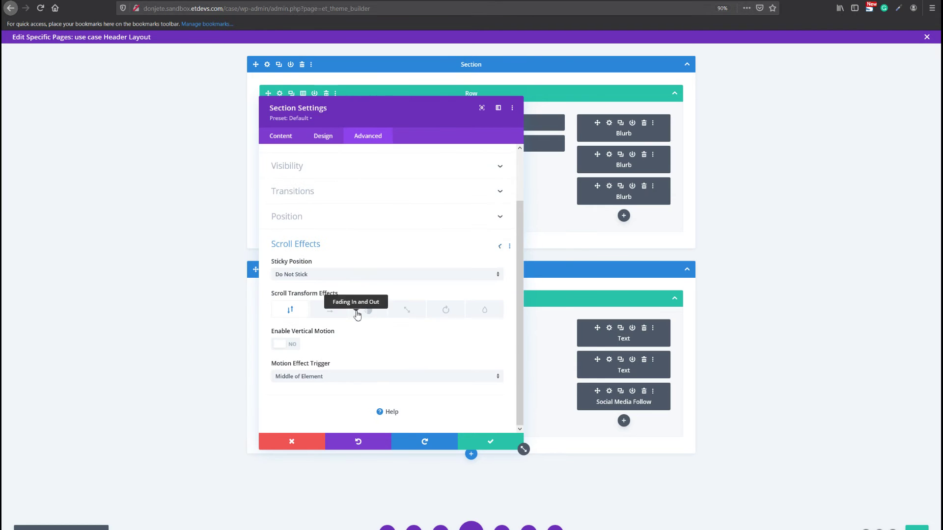
pyautogui.click(337, 279)
pyautogui.click(333, 296)
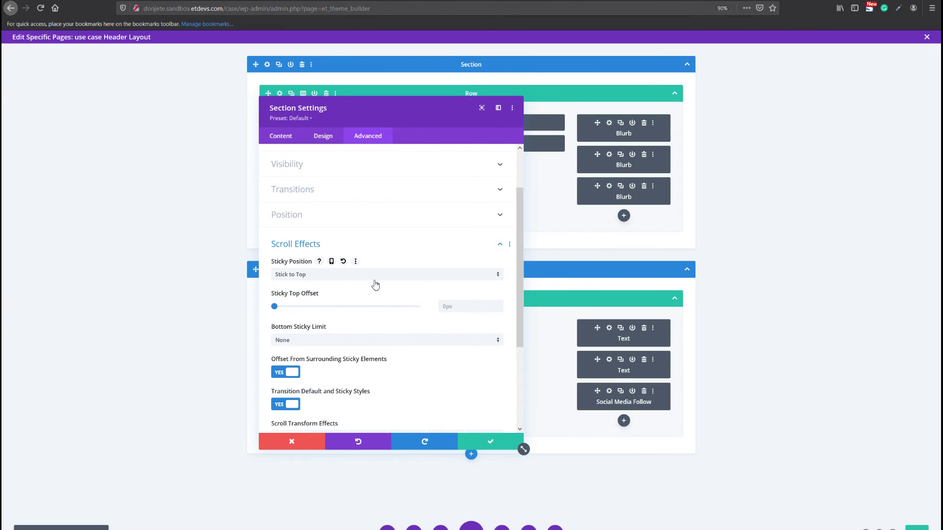
pyautogui.click(479, 442)
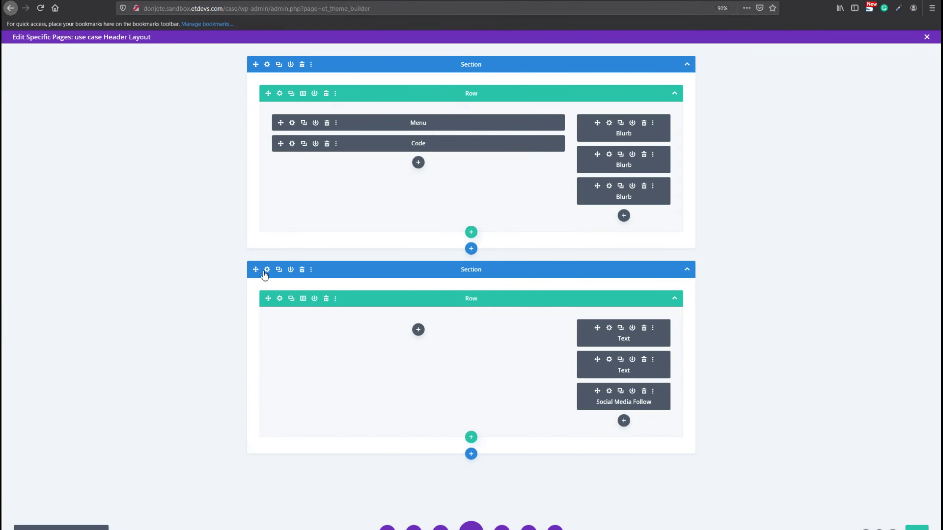
# Step: Set the second section's sticky position to Stick to Top
pyautogui.click(267, 270)
pyautogui.click(358, 136)
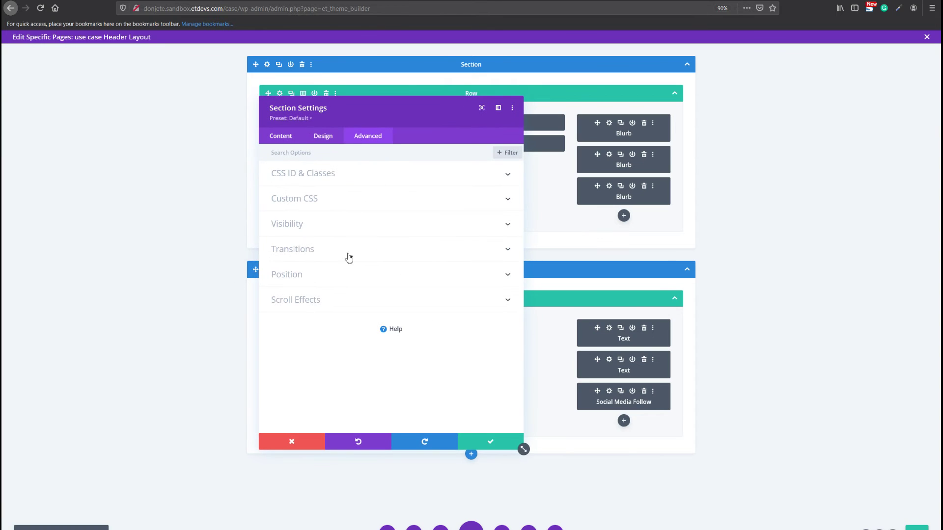
pyautogui.click(332, 300)
pyautogui.click(355, 278)
pyautogui.click(351, 297)
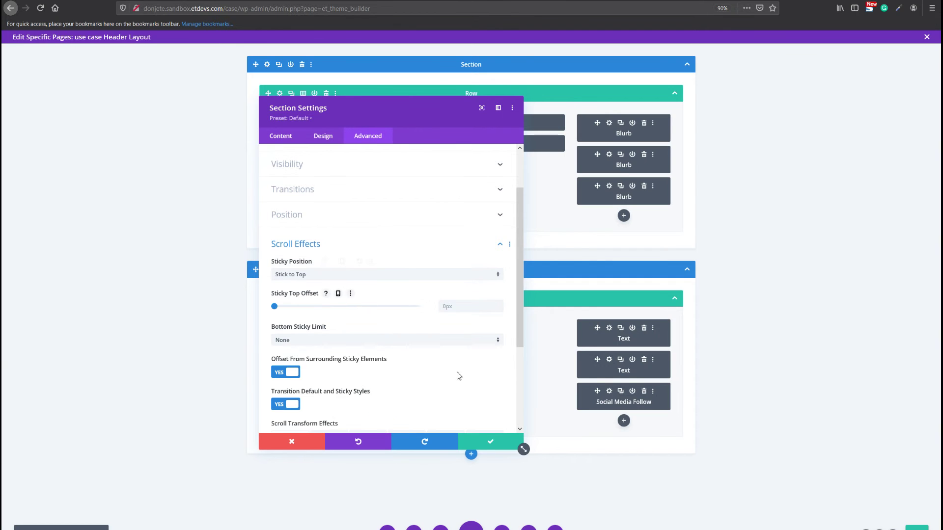
pyautogui.scroll(-2, 458, 376)
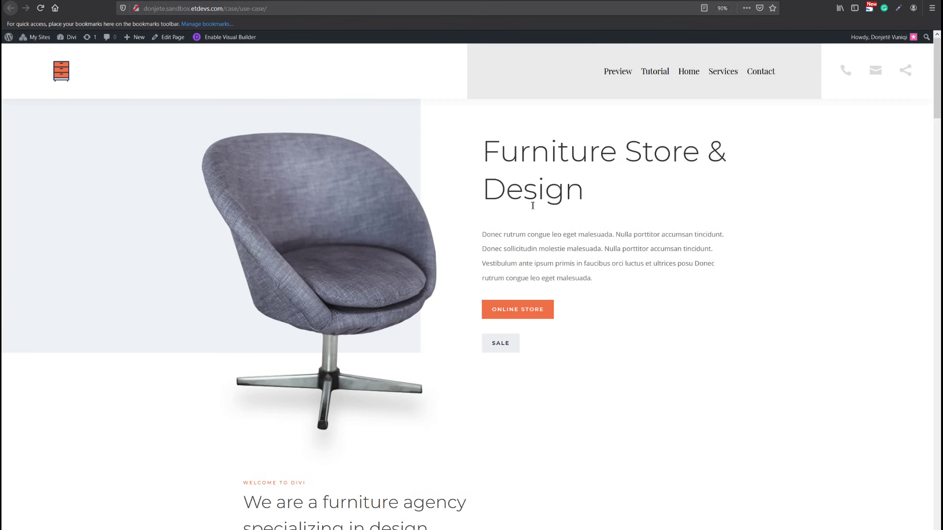
# Step: Refresh the live use case page and check the sticky header and its icon pop-ups while scrolled down
pyautogui.press('F5')
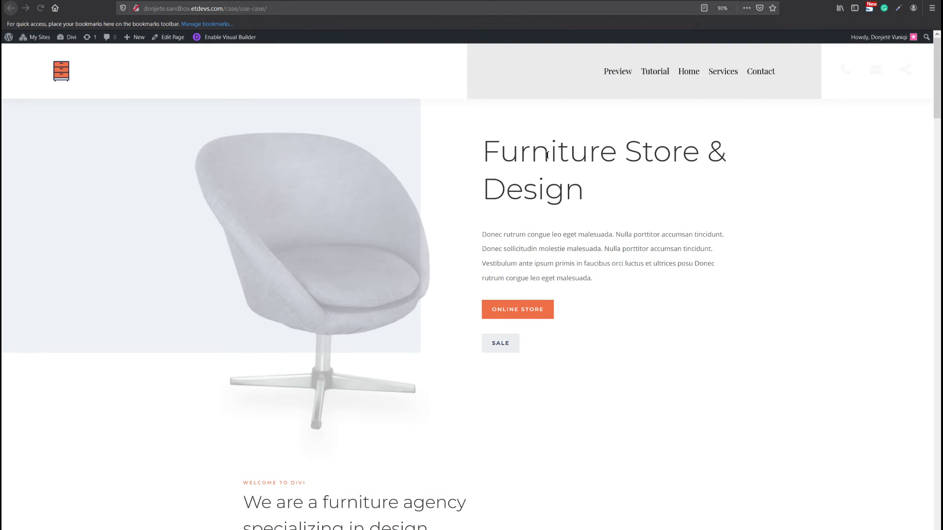
pyautogui.scroll(-7, 614, 126)
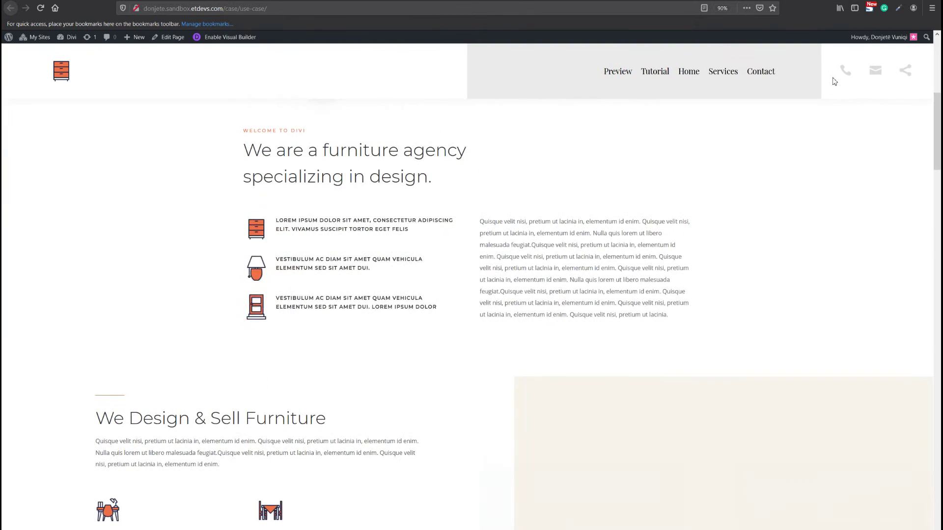
pyautogui.moveTo(847, 68)
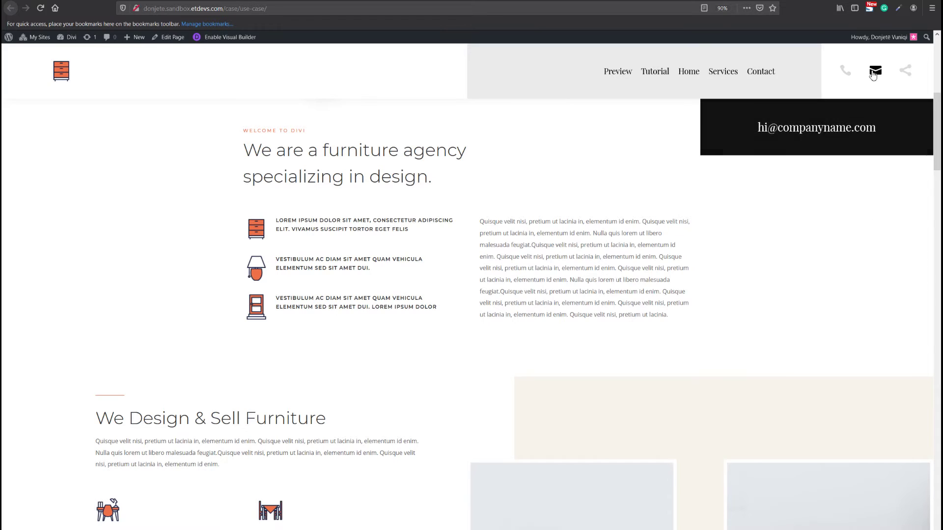